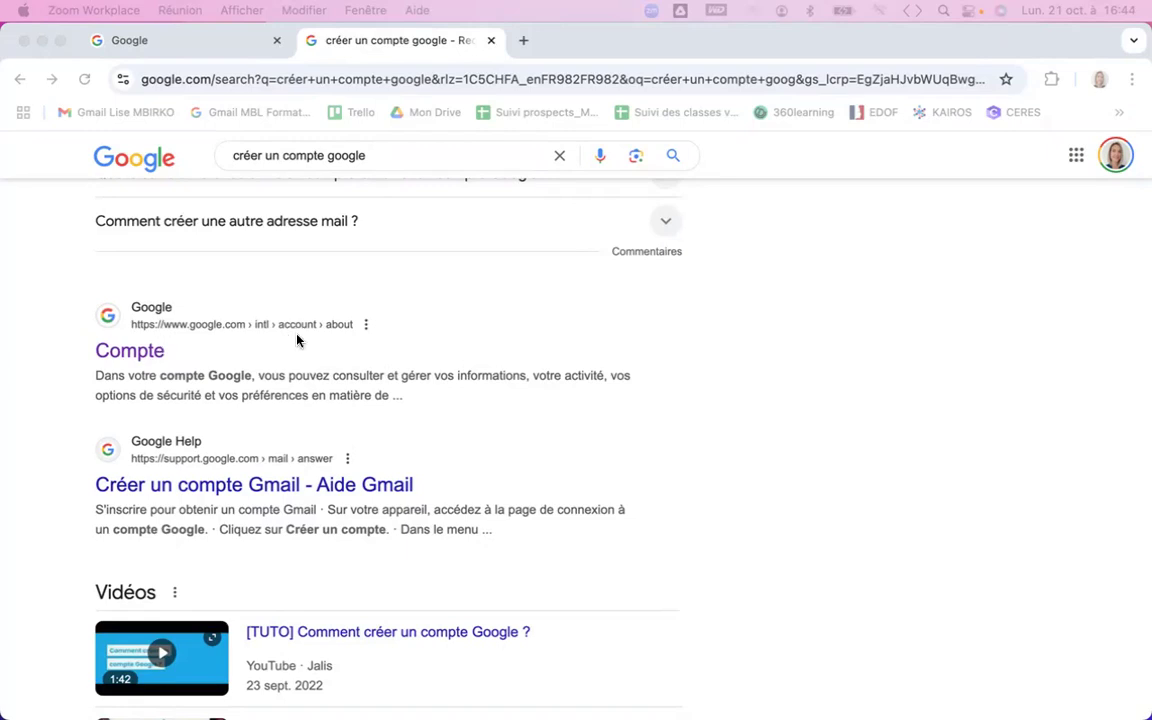
# - View the Google account presentation page from the search results and close its tab
pyautogui.click(270, 354)
pyautogui.click(128, 356)
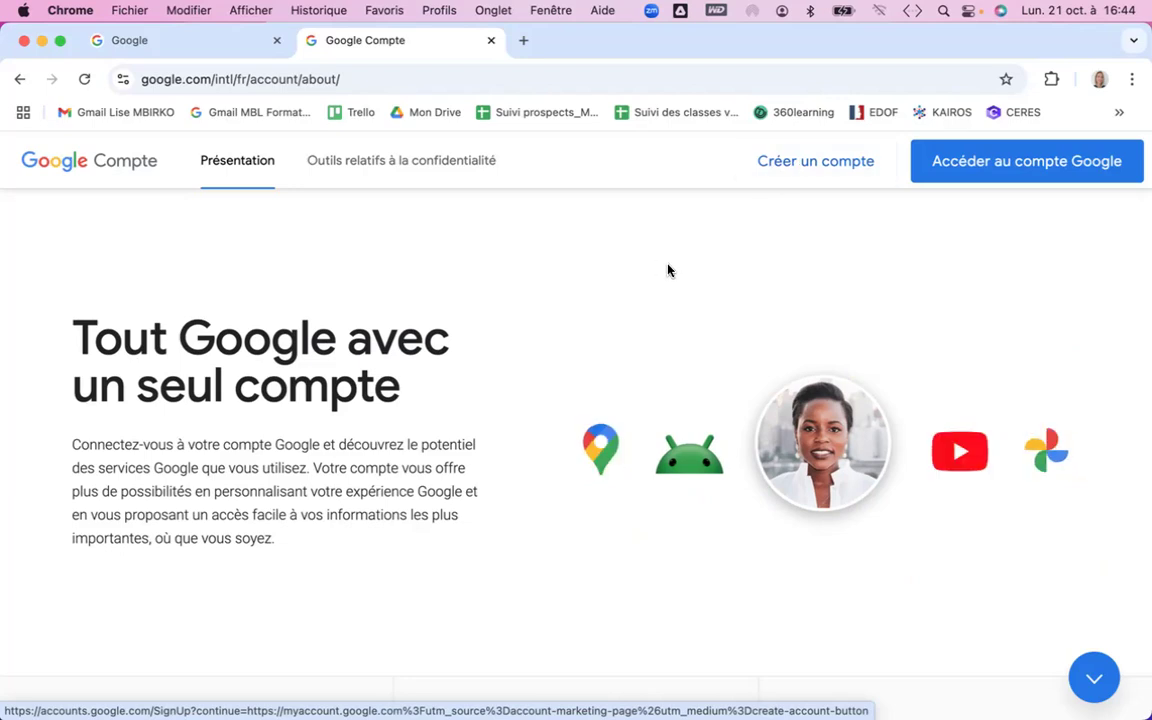
pyautogui.click(490, 41)
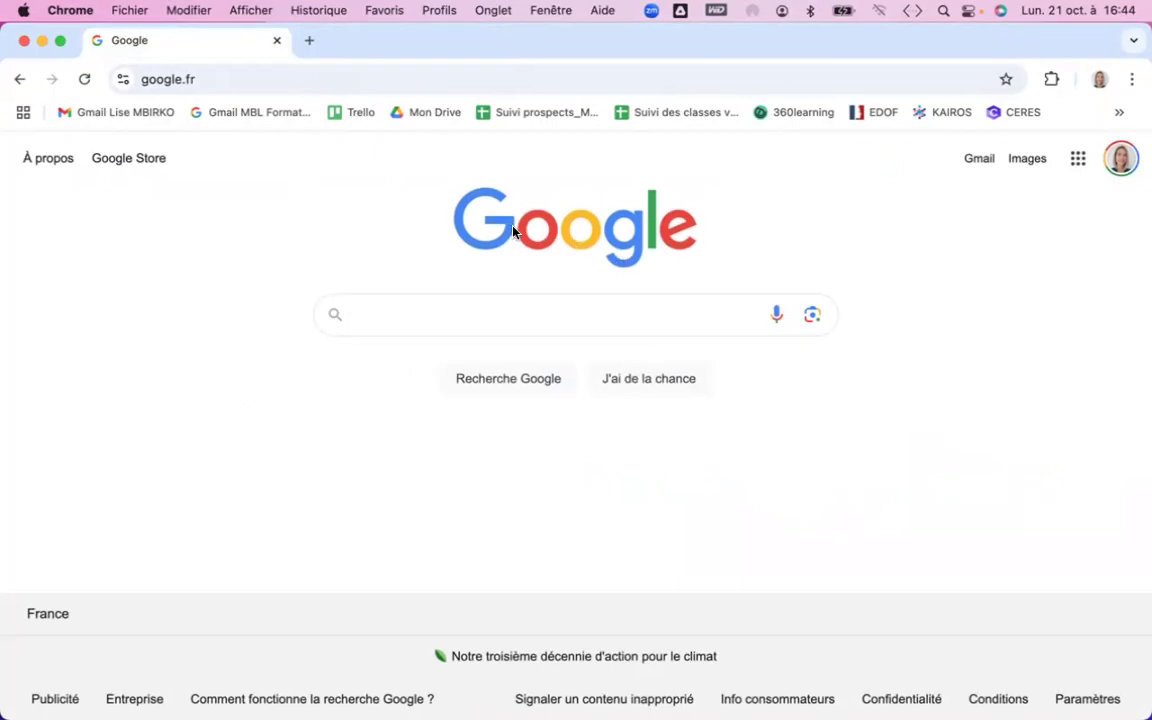
# - Open Google Sheets from the Google apps list and create a blank spreadsheet with the predefined tables pane closed
pyautogui.click(1079, 163)
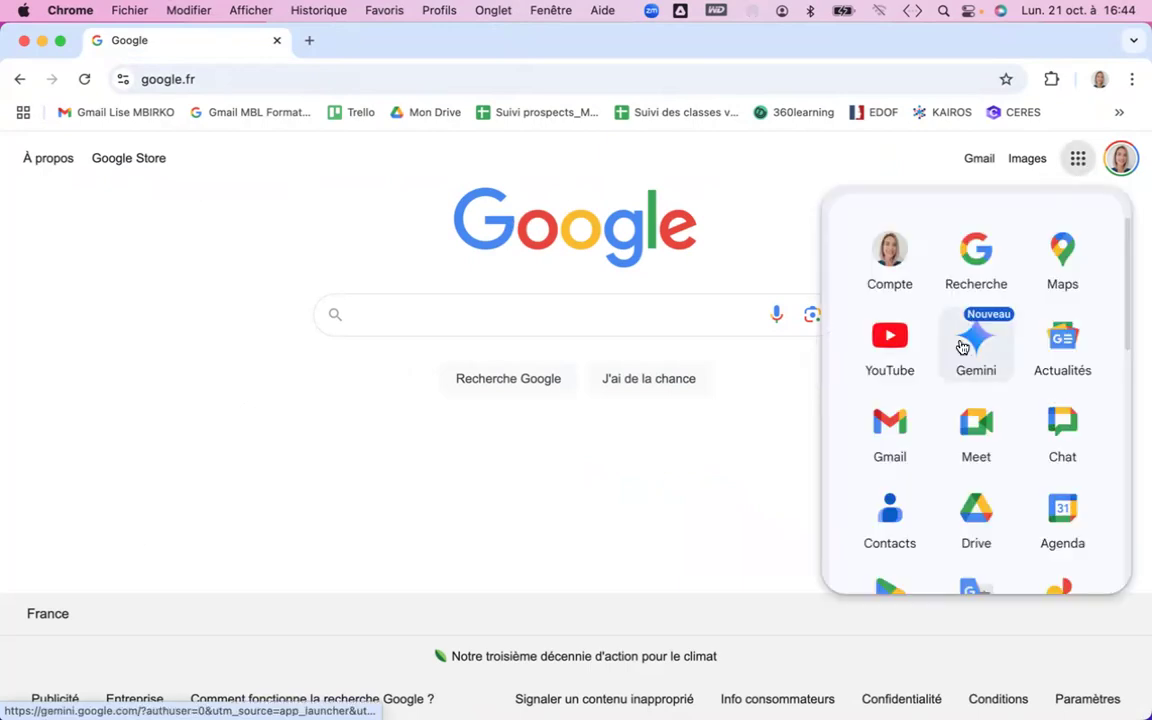
pyautogui.scroll(-3, 960, 345)
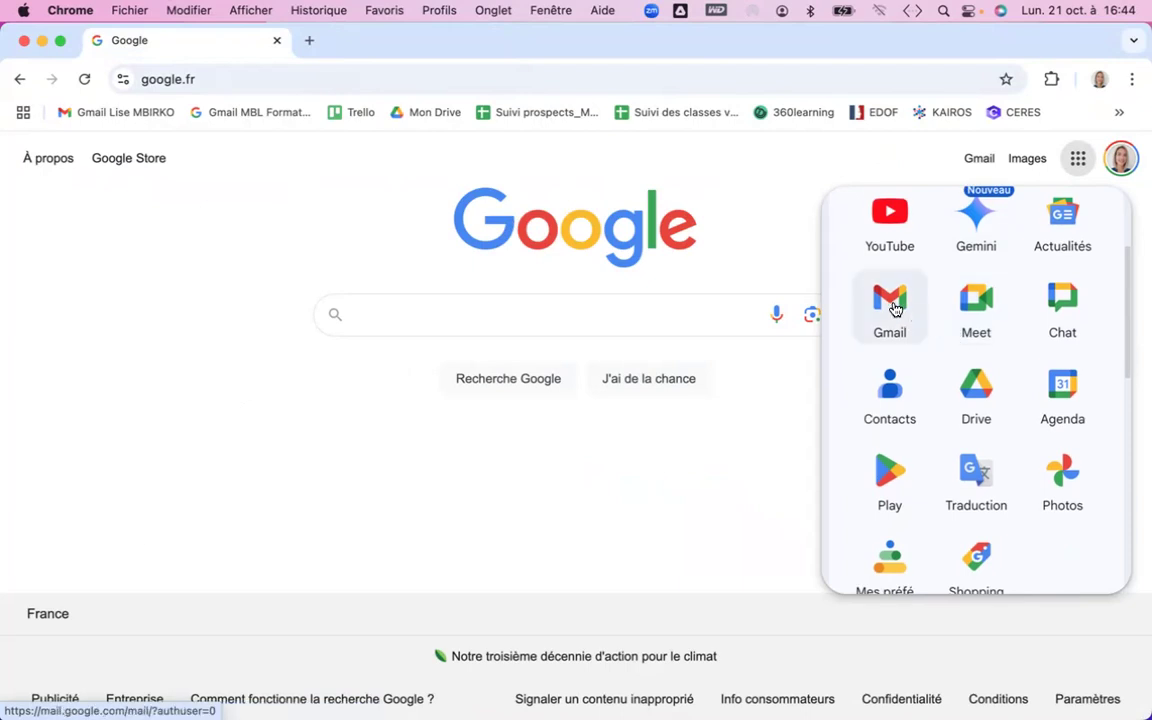
pyautogui.scroll(1, 894, 308)
pyautogui.scroll(-3, 894, 308)
pyautogui.scroll(-6, 893, 307)
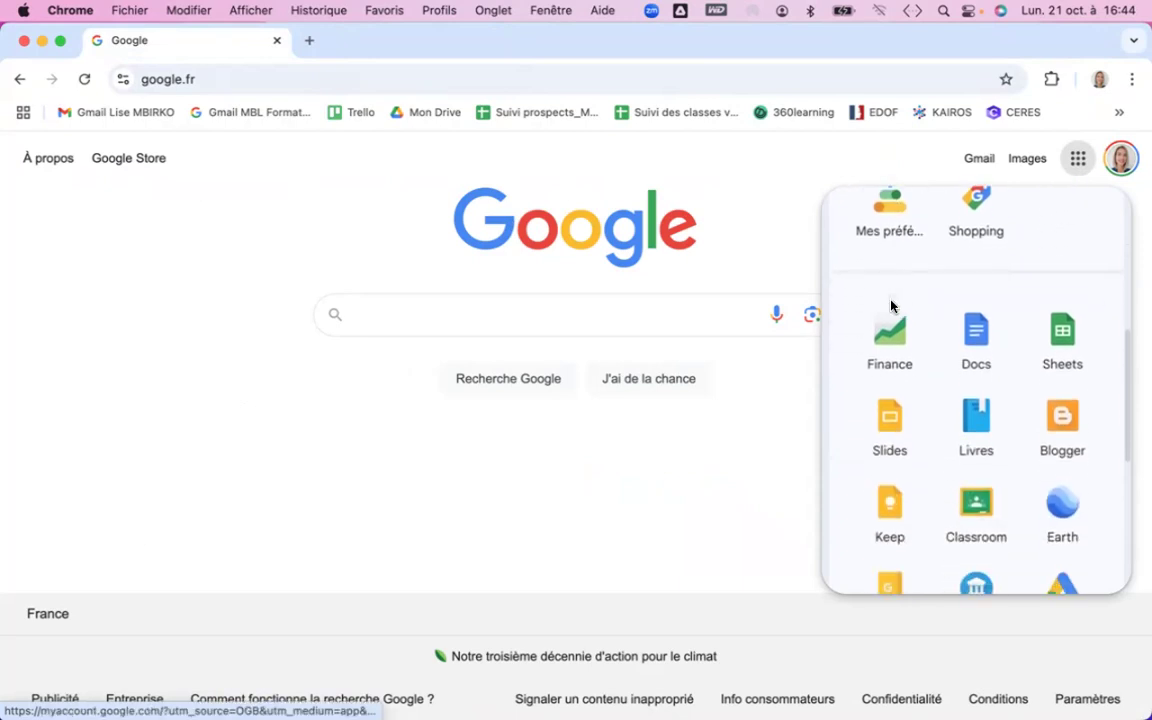
pyautogui.scroll(-2, 893, 307)
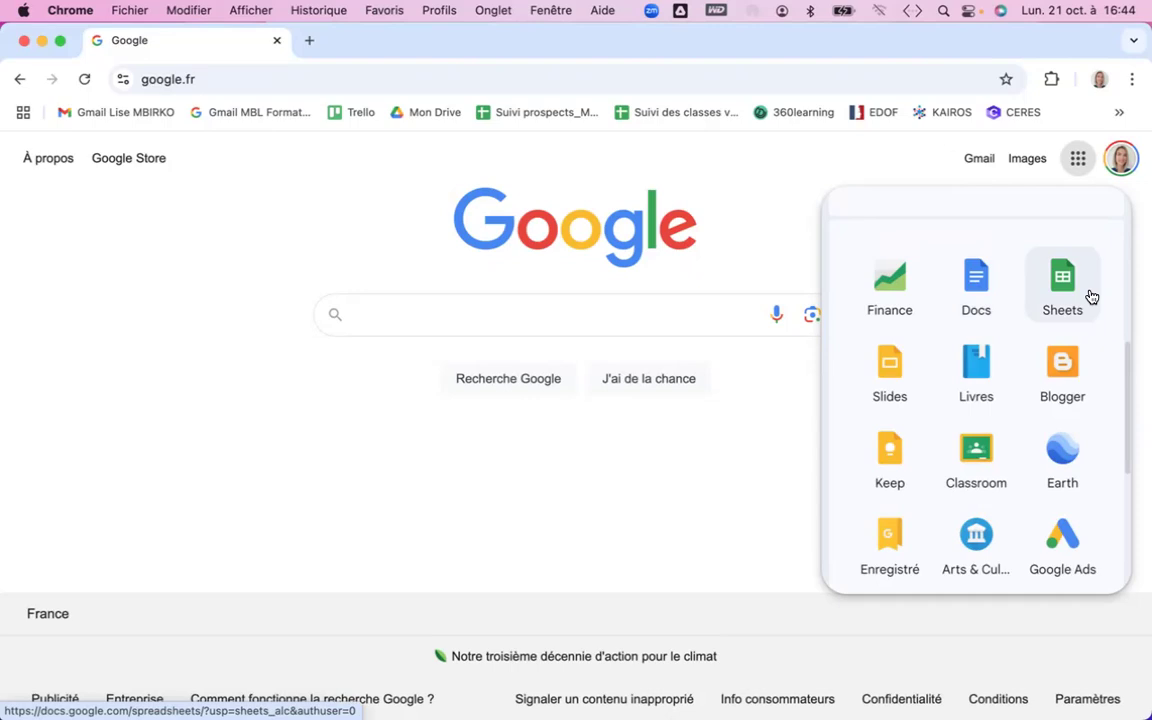
pyautogui.click(1068, 292)
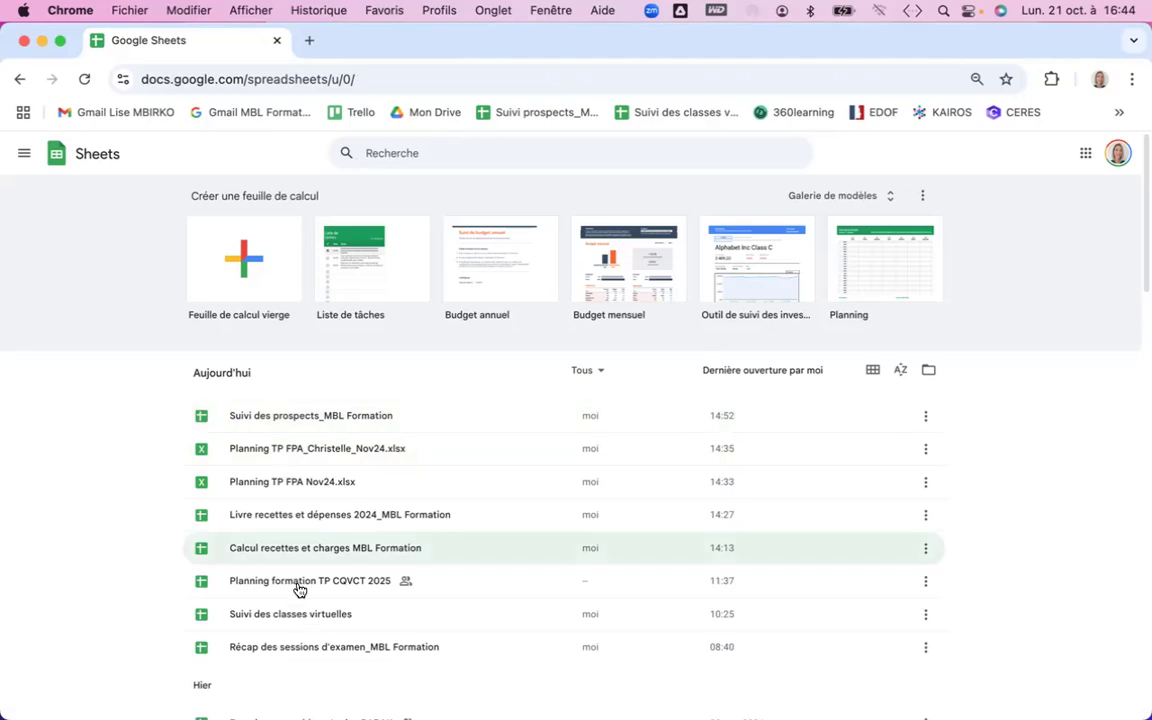
pyautogui.click(245, 262)
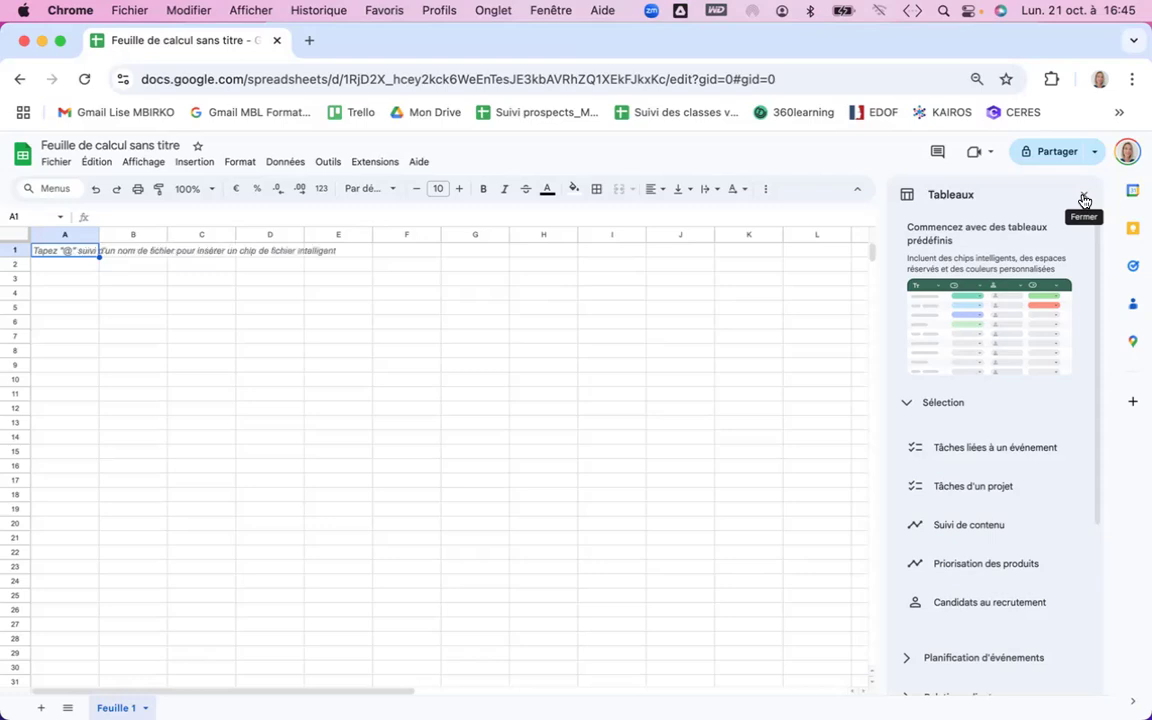
pyautogui.click(1084, 201)
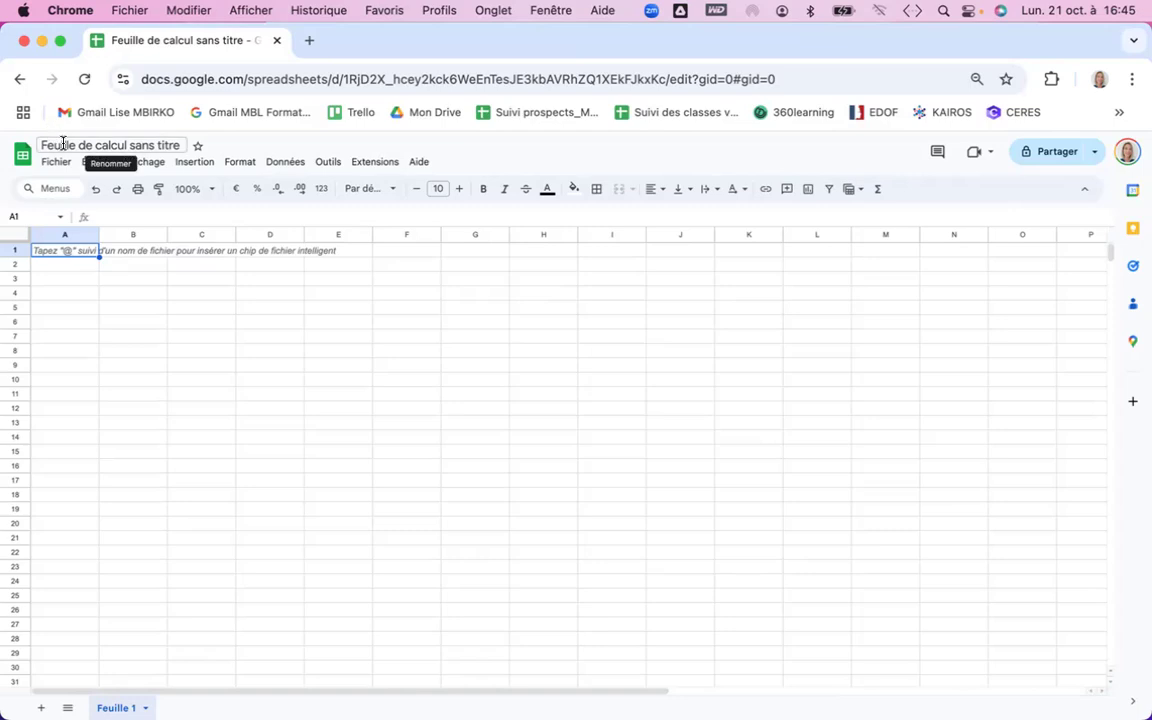
# - Rename the spreadsheet as "Exercice fonctionnalités Google Sheet"
pyautogui.click(63, 143)
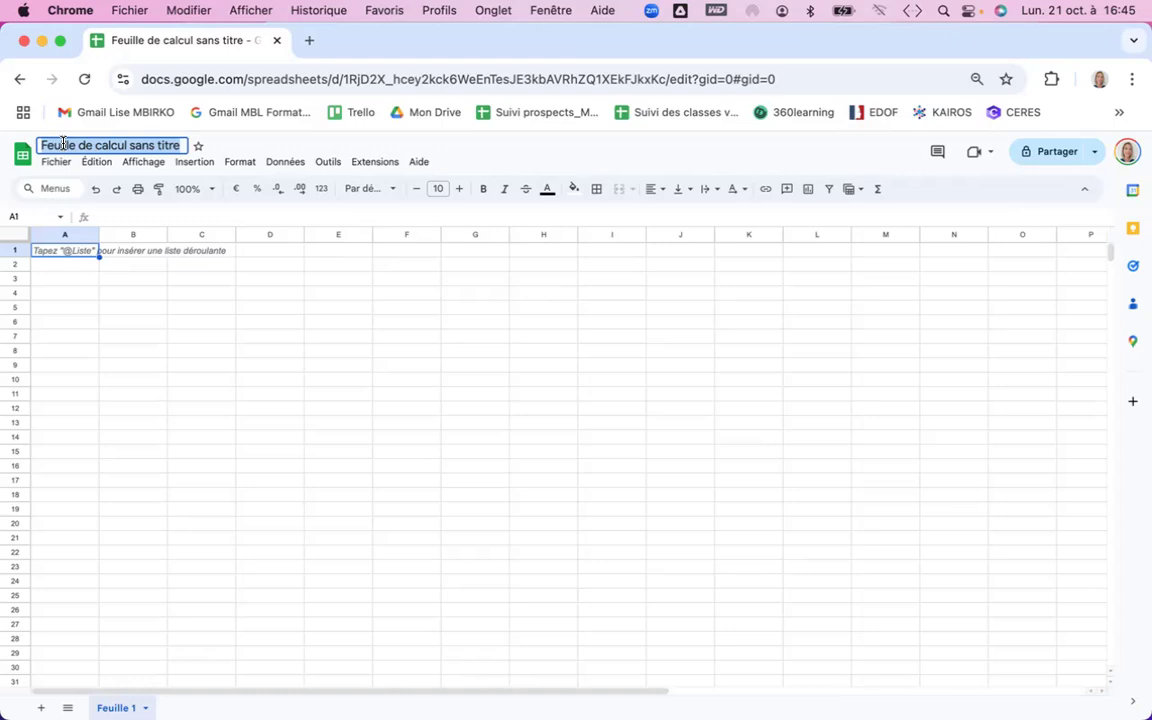
pyautogui.write('Ex')
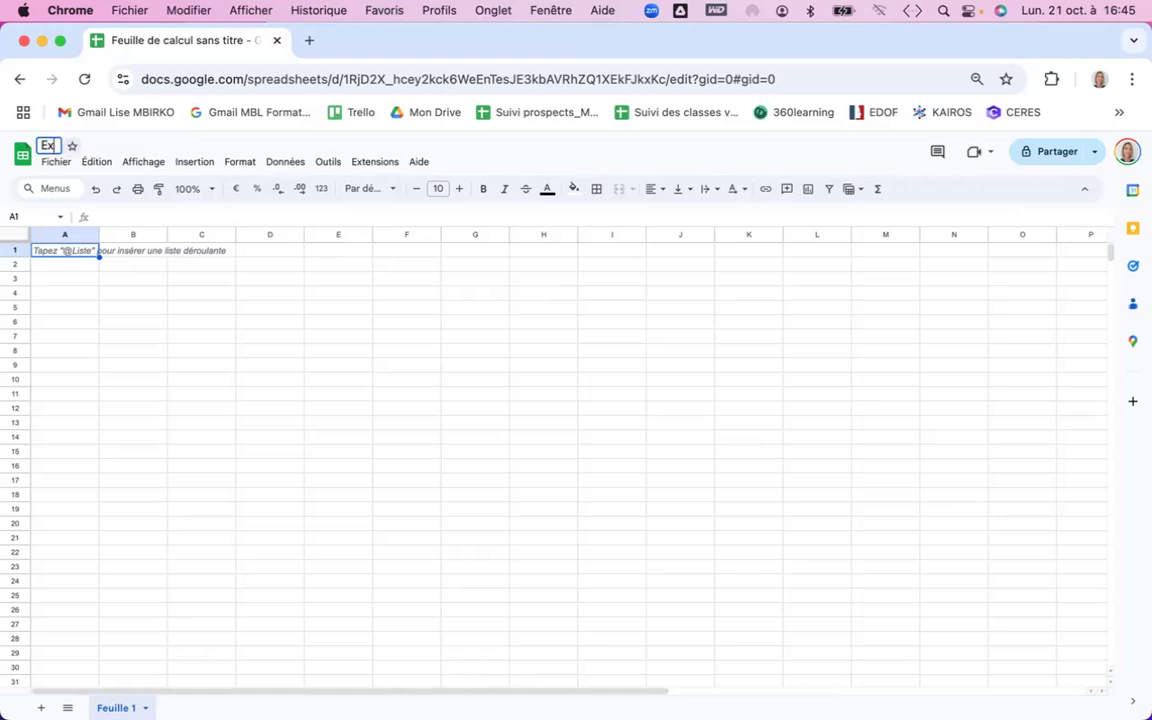
pyautogui.write('ercice')
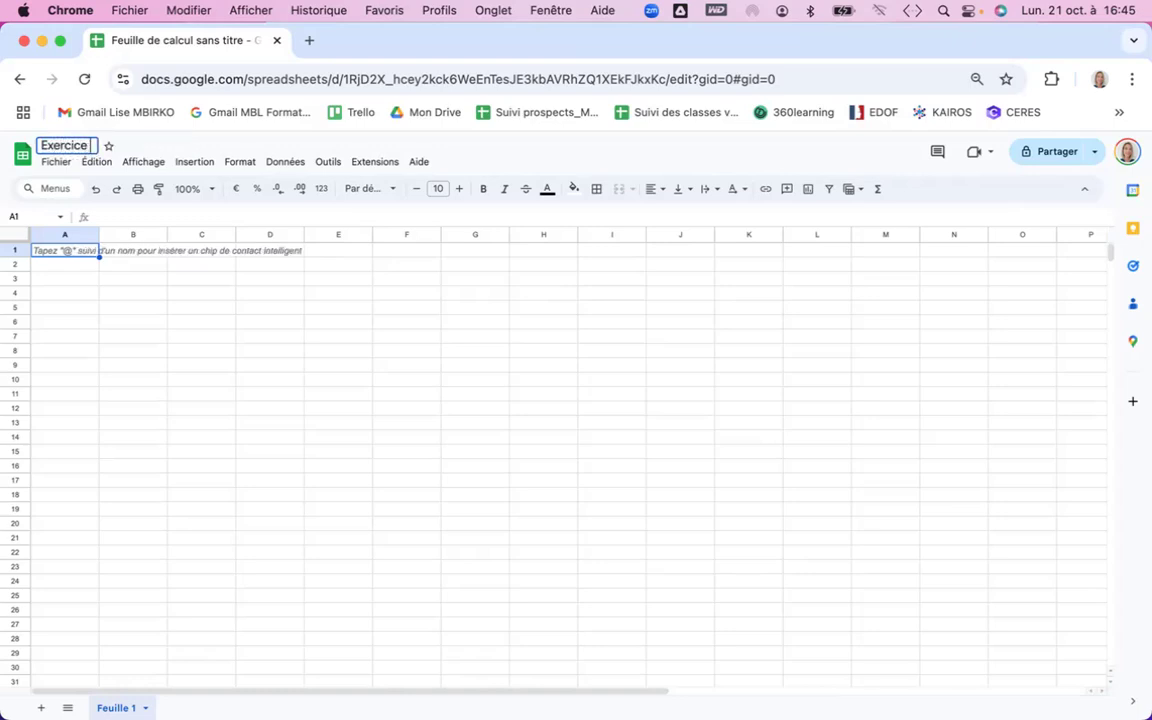
pyautogui.write(' fonctionnalités Google Sheet')
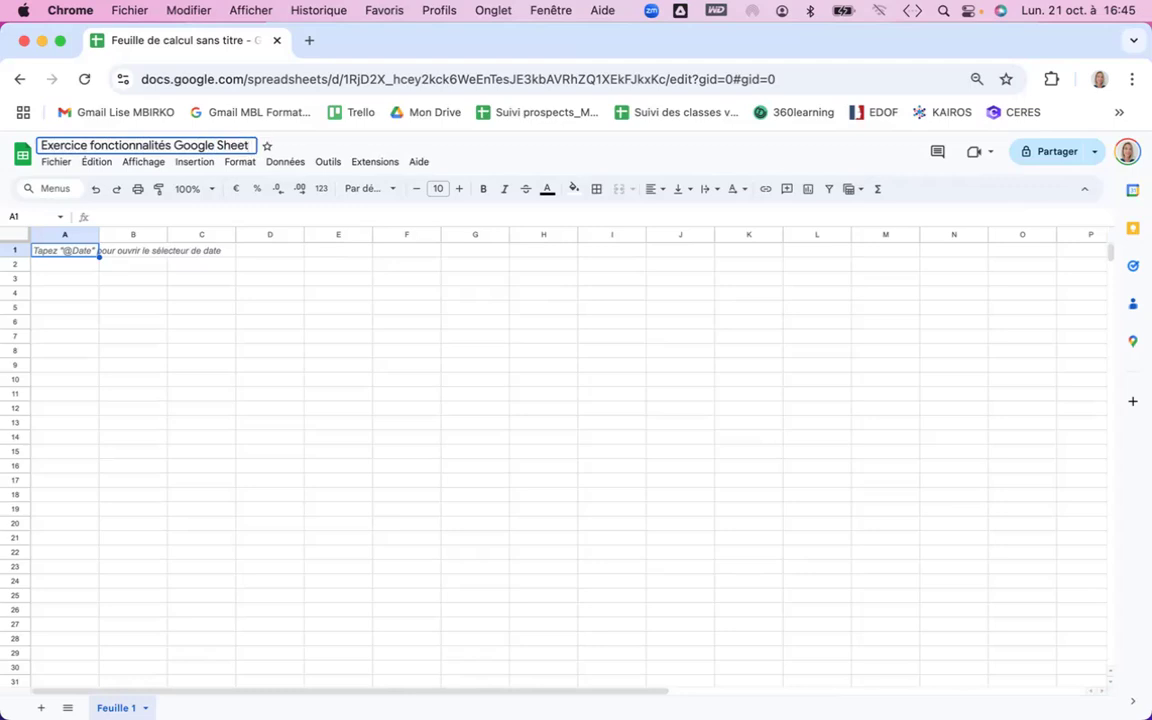
pyautogui.click(216, 316)
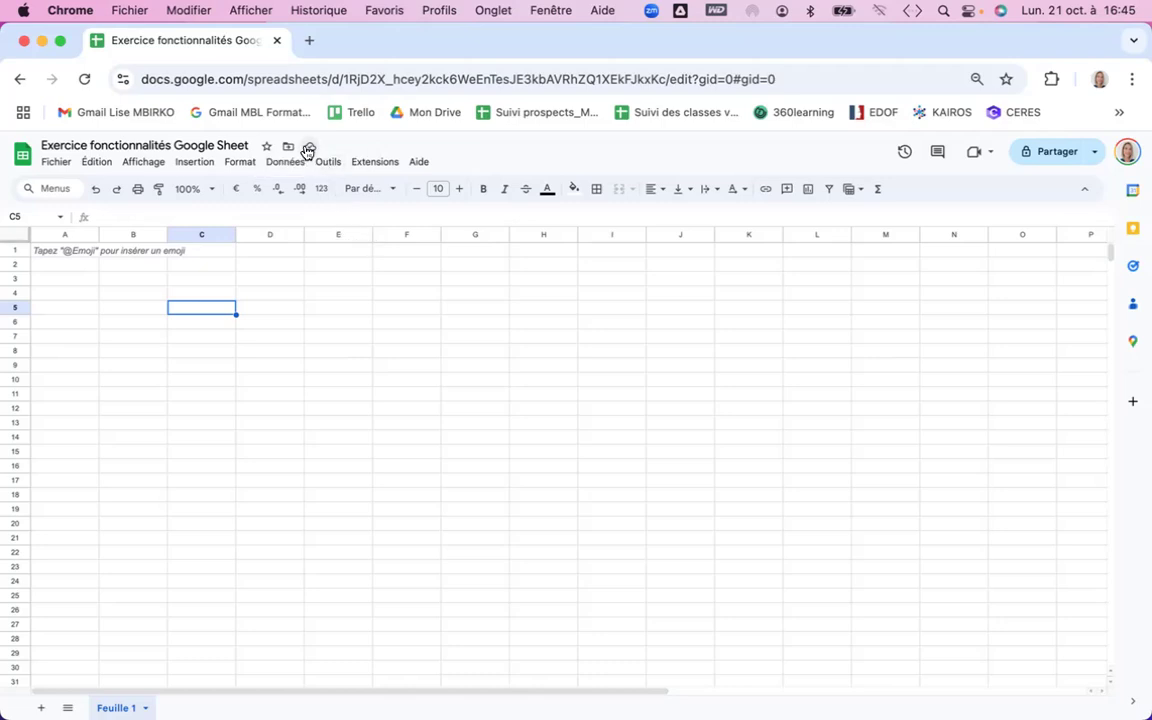
# - Close the spreadsheet and reopen "Exercice fonctionnalités Google Sheet" from the recent Sheets files in a new browser window, without the tables pane
pyautogui.click(277, 40)
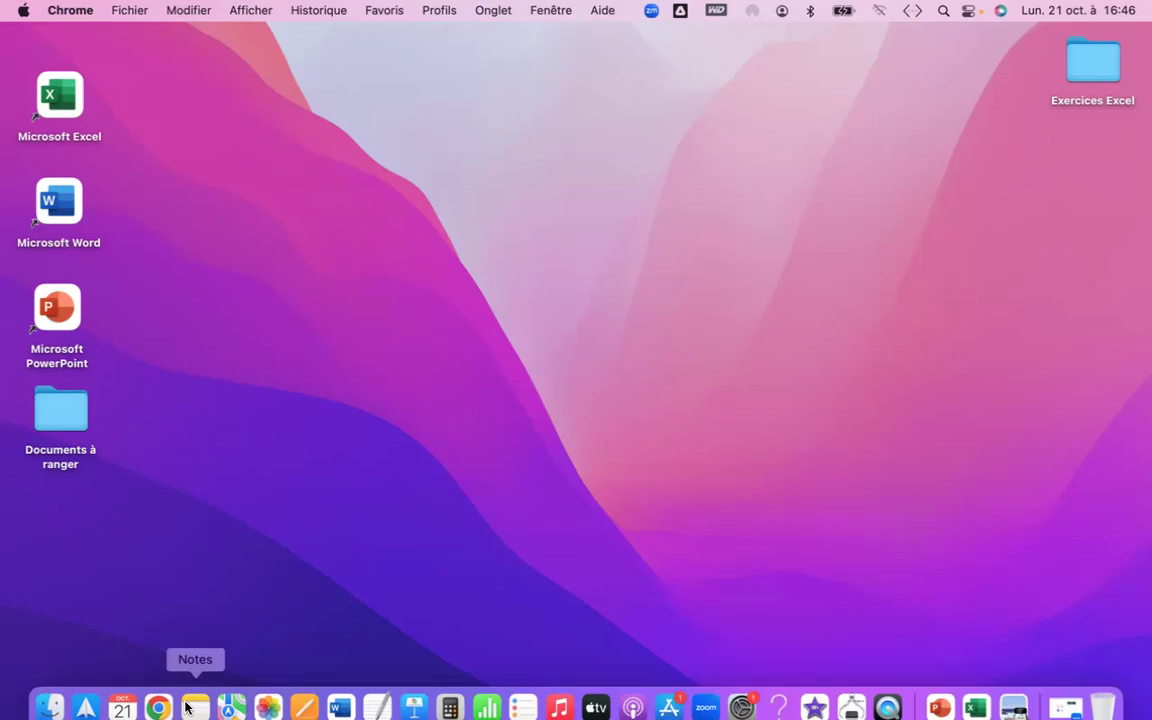
pyautogui.press('super+n')
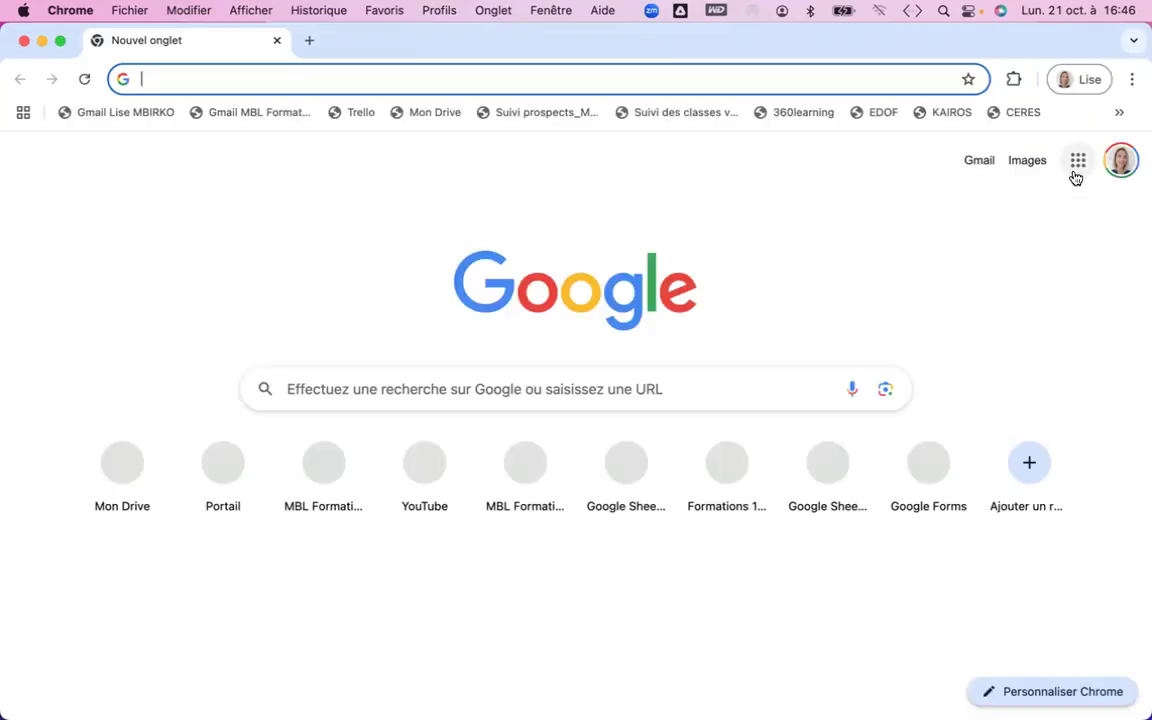
pyautogui.click(1076, 175)
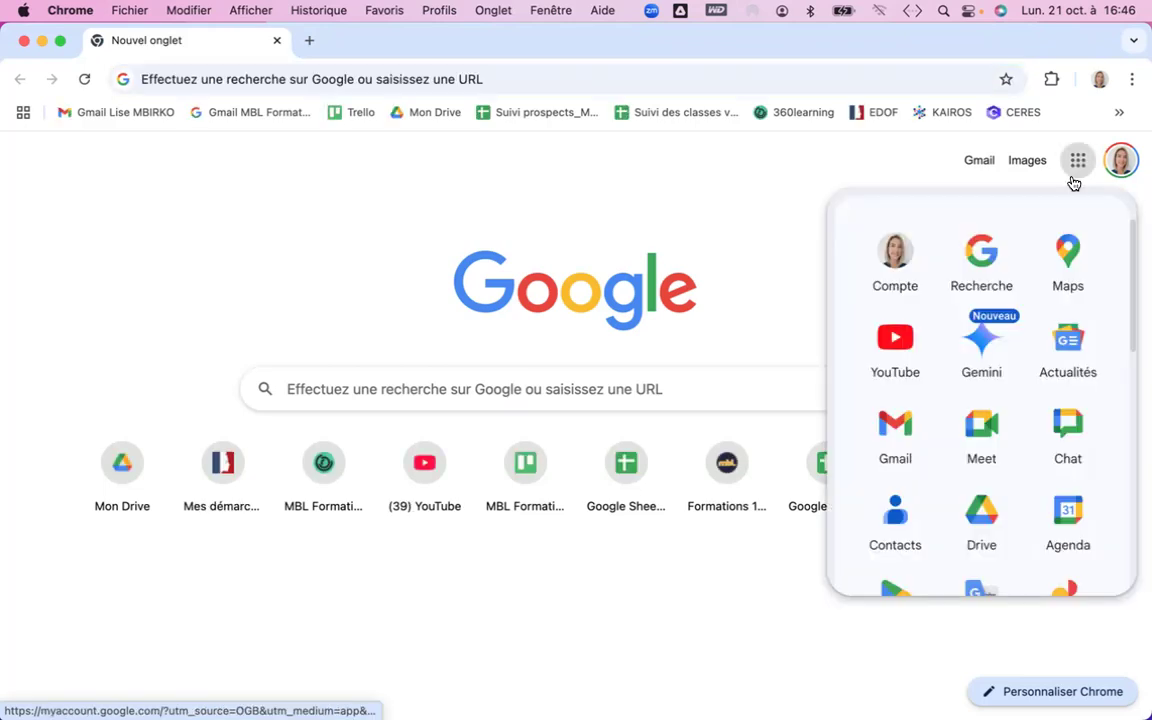
pyautogui.scroll(-8, 997, 337)
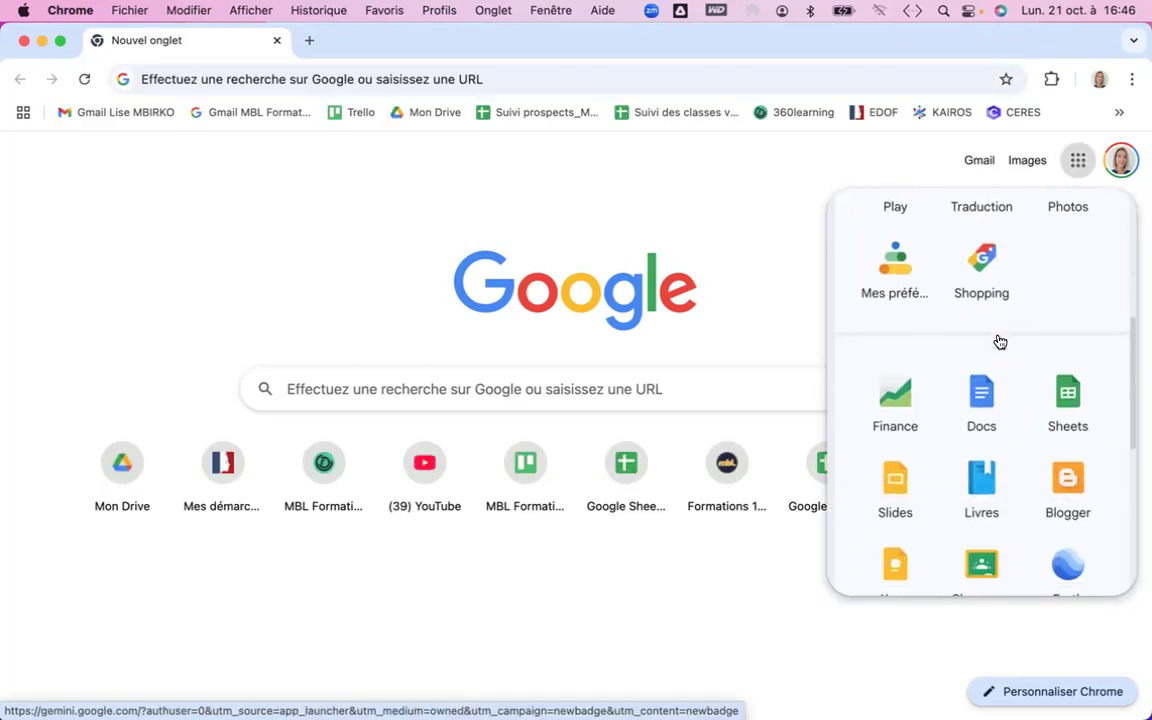
pyautogui.click(1075, 401)
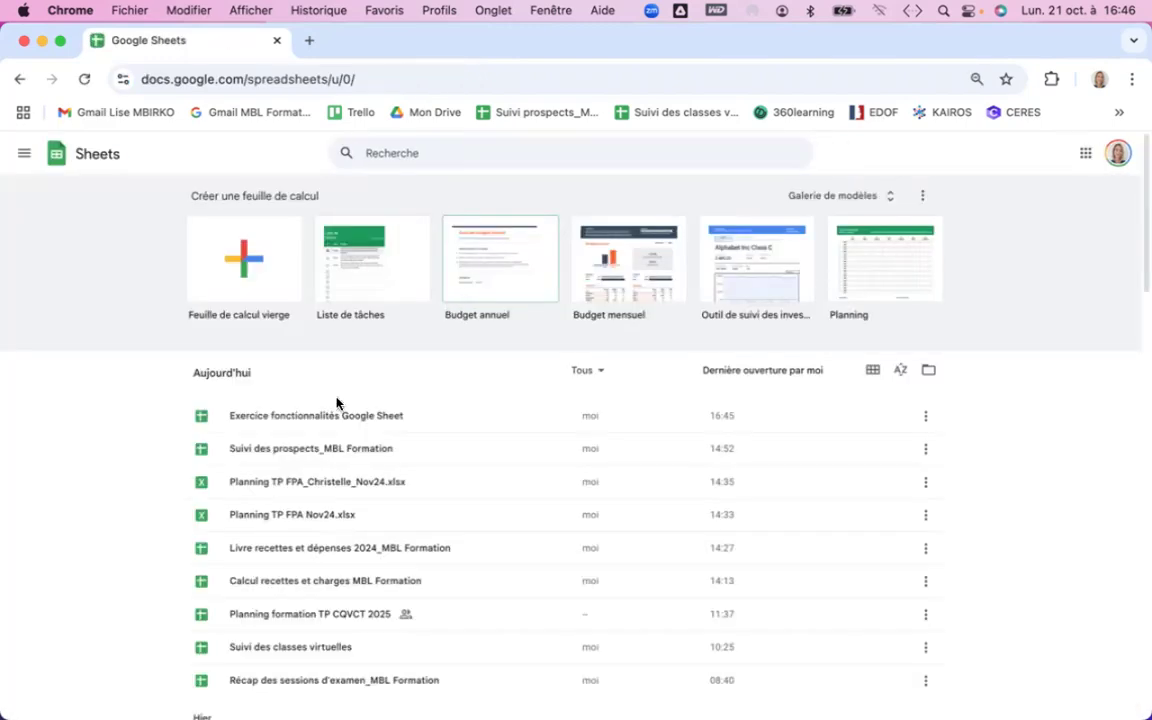
pyautogui.click(287, 418)
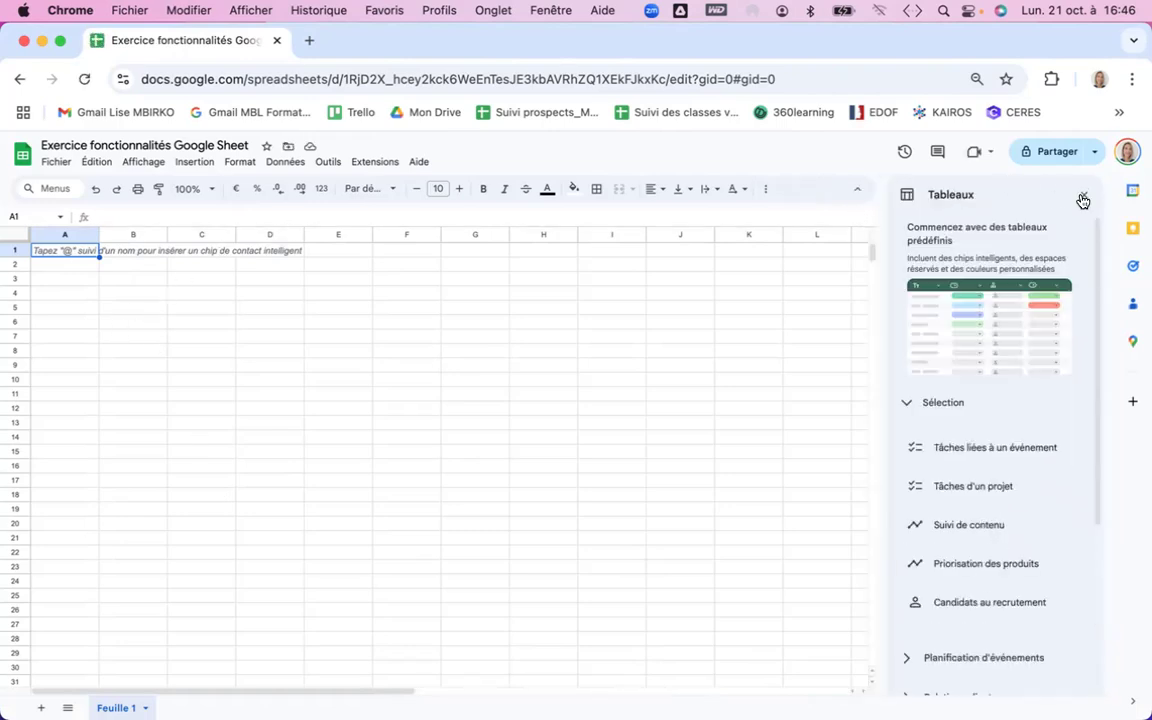
pyautogui.click(1084, 194)
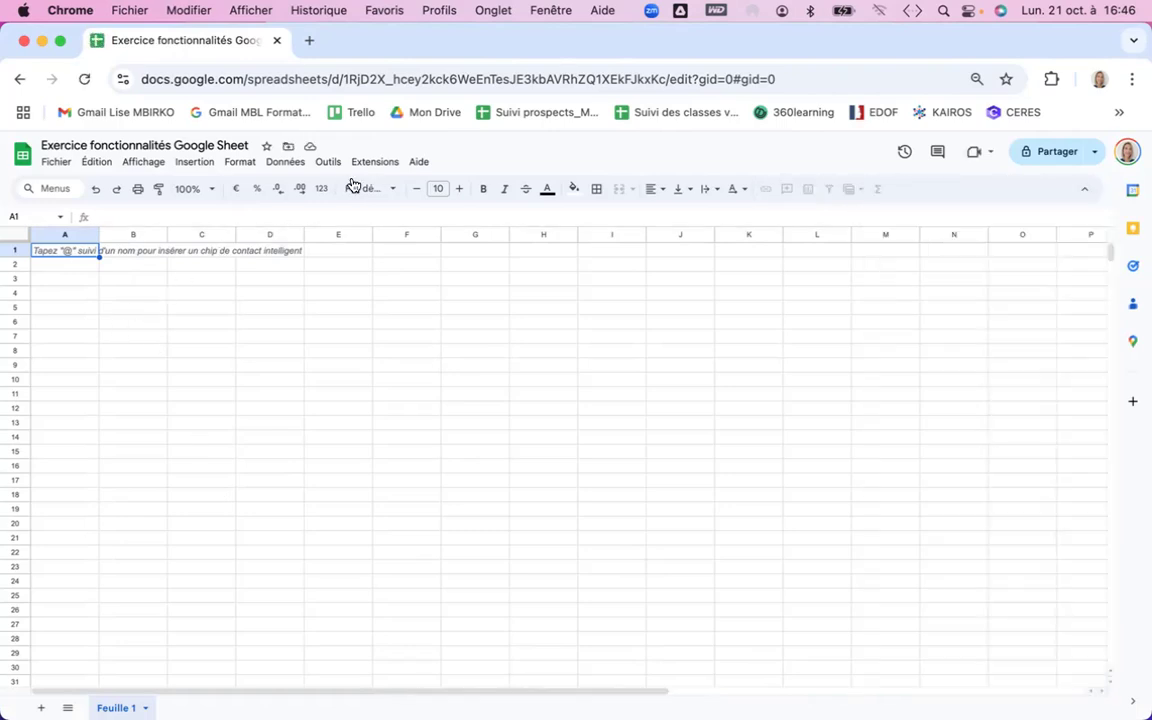
# - Set the sheet's zoom level to 150%
pyautogui.click(211, 193)
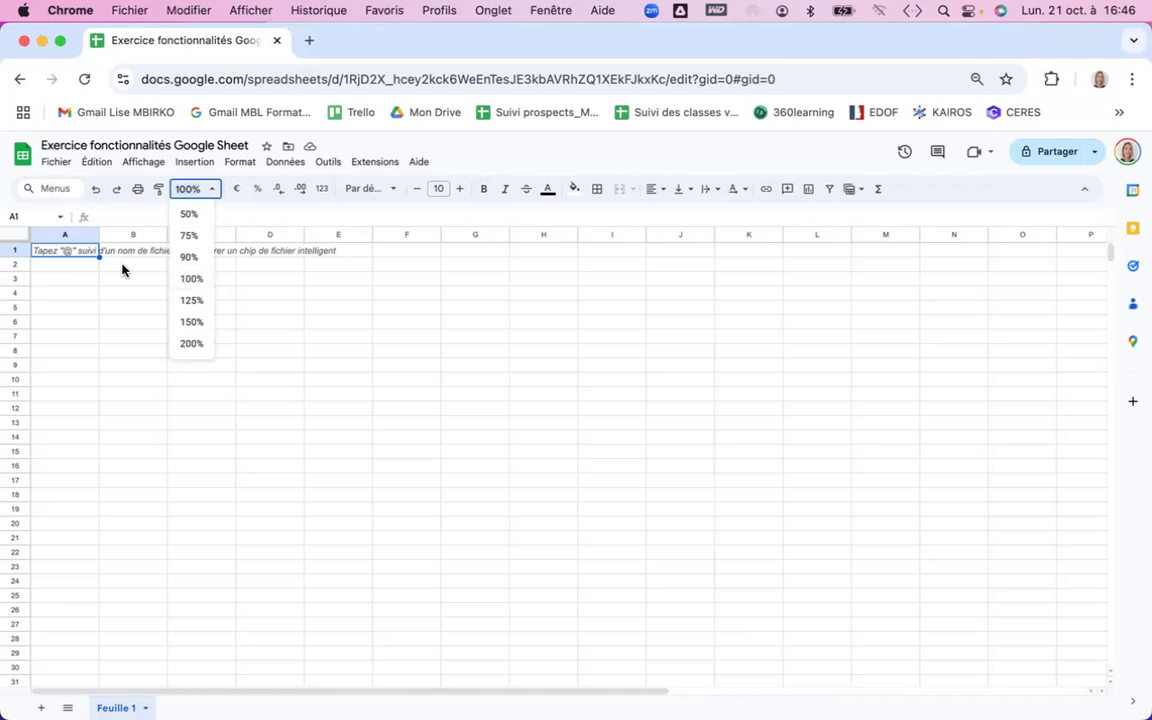
pyautogui.click(203, 322)
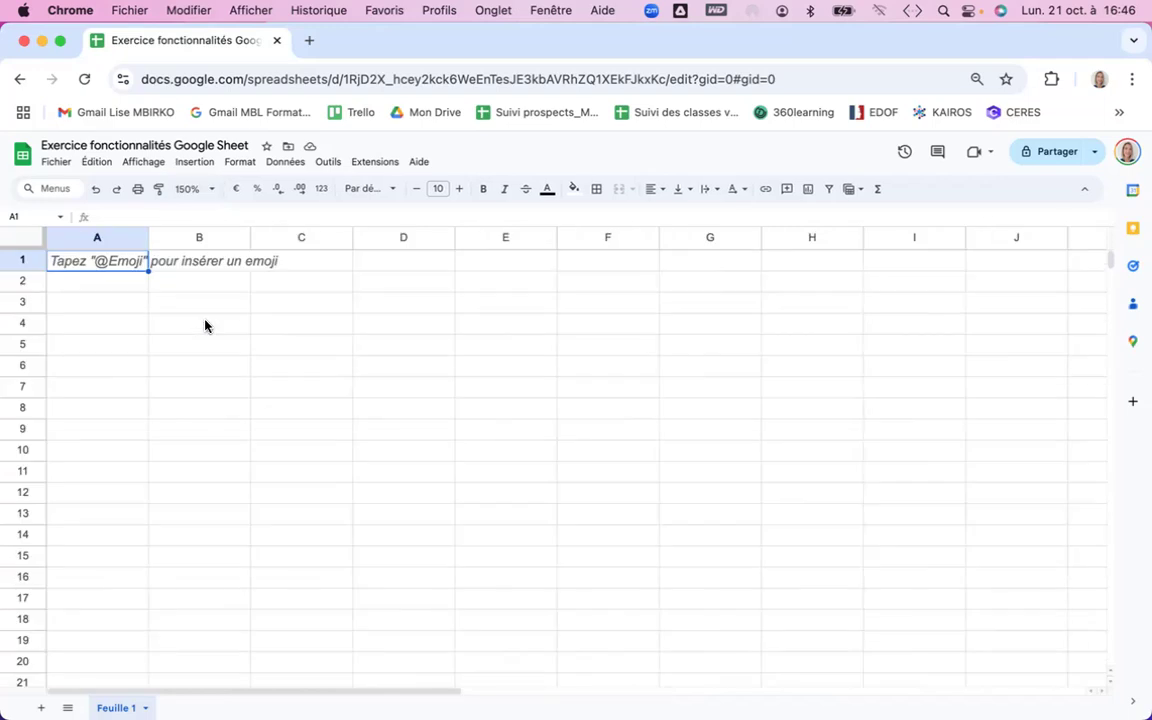
pyautogui.click(205, 324)
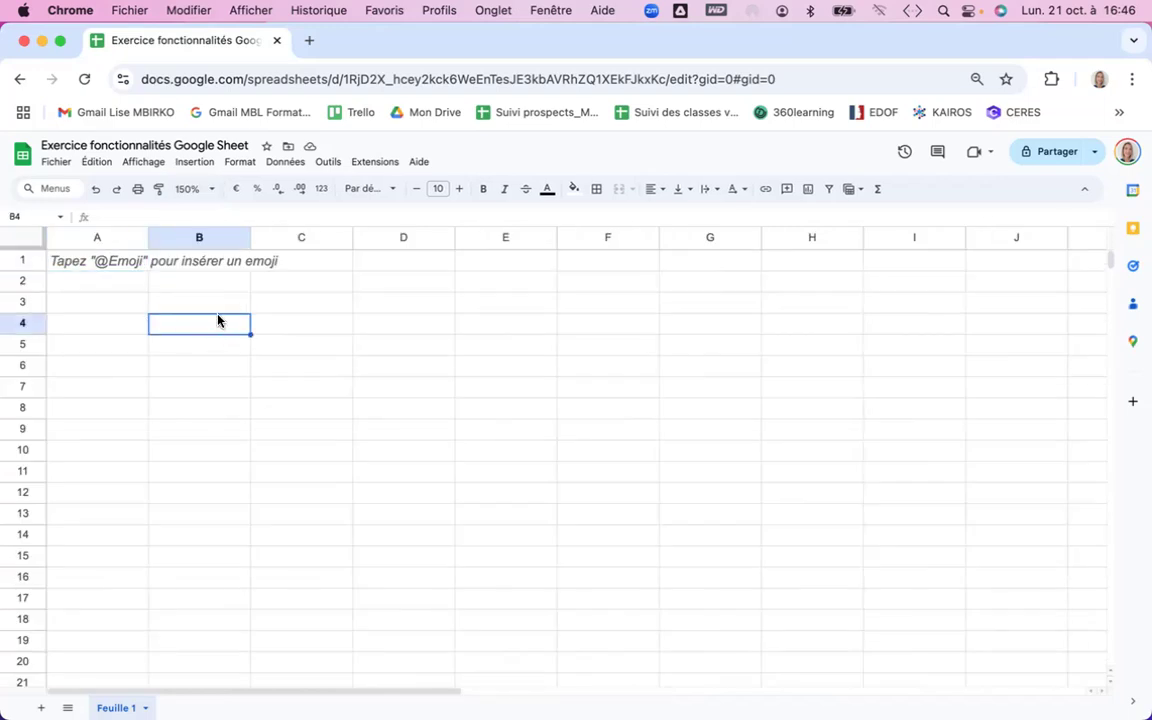
# - Move the active cell around the first three rows and columns of the sheet, finishing on A1
pyautogui.click(95, 262)
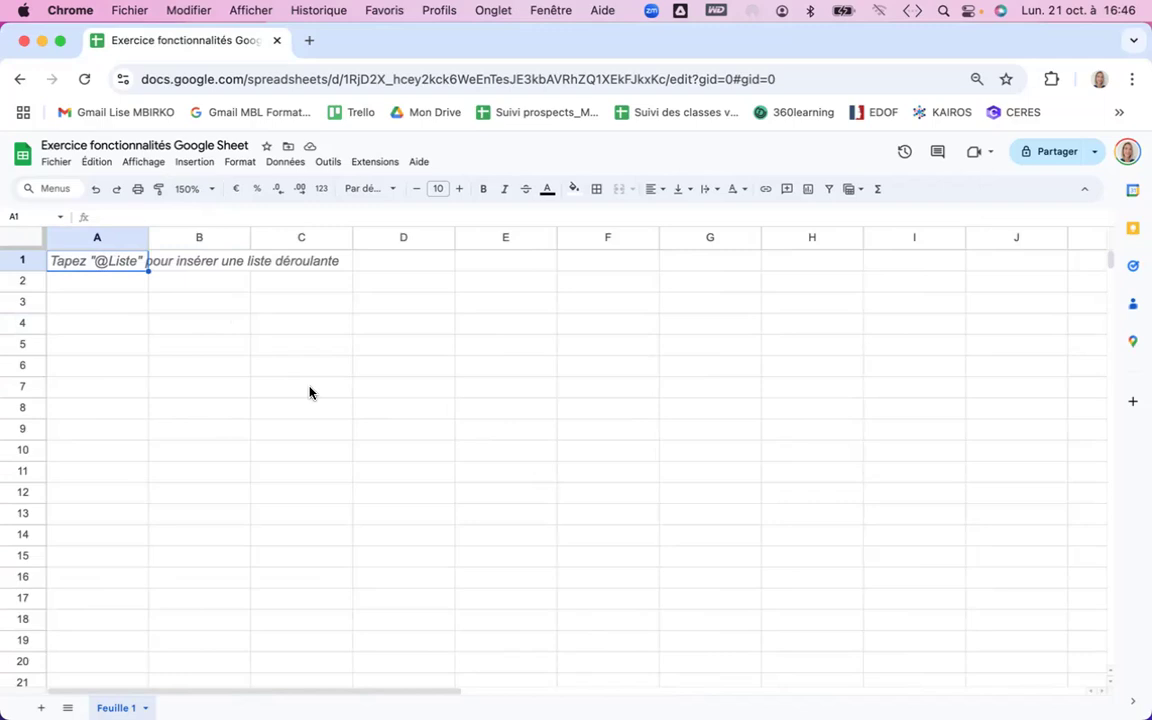
pyautogui.click(199, 286)
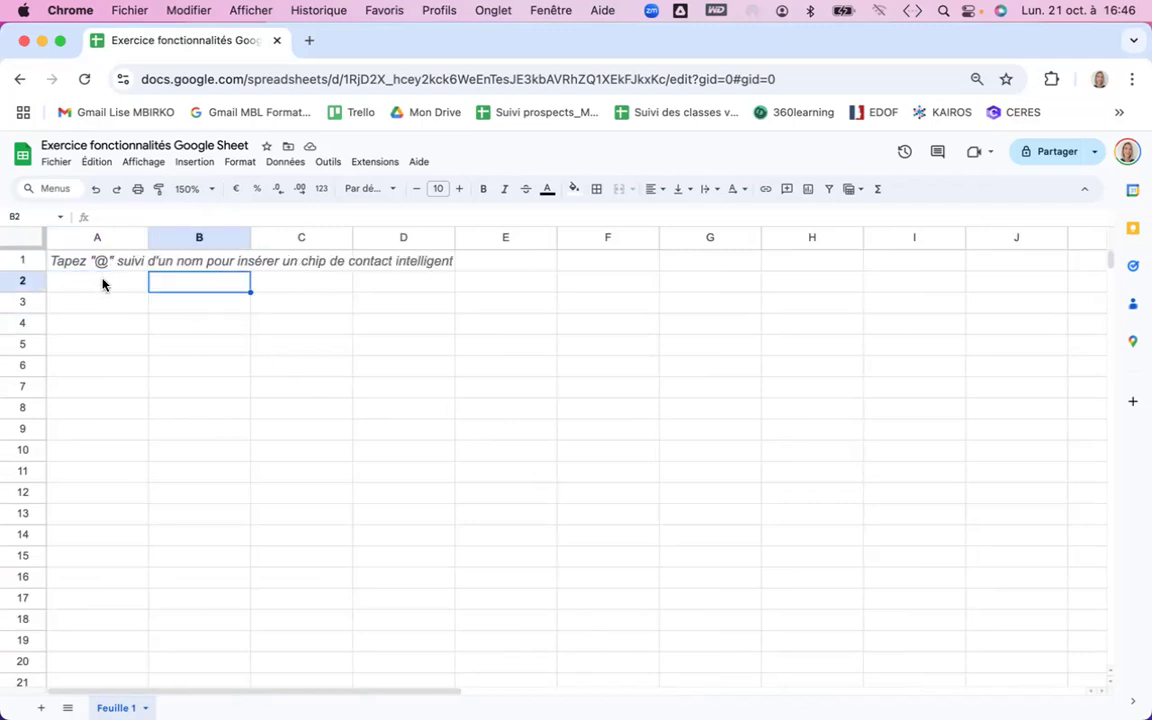
pyautogui.click(98, 285)
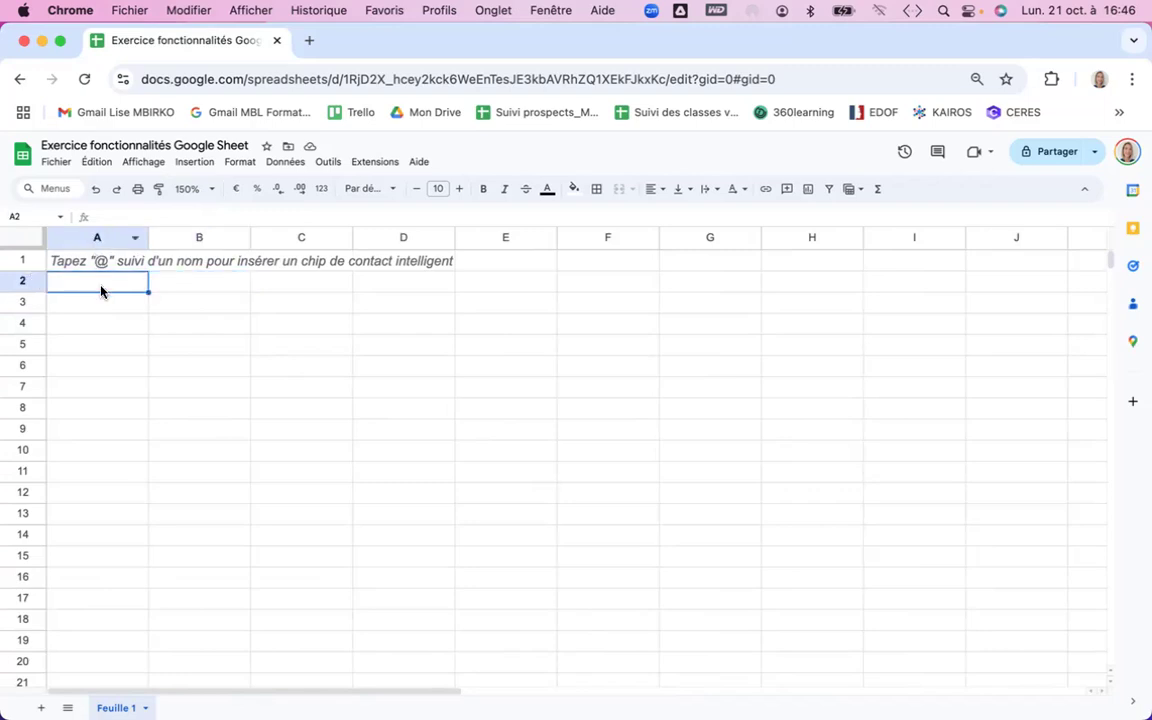
pyautogui.press('Up')
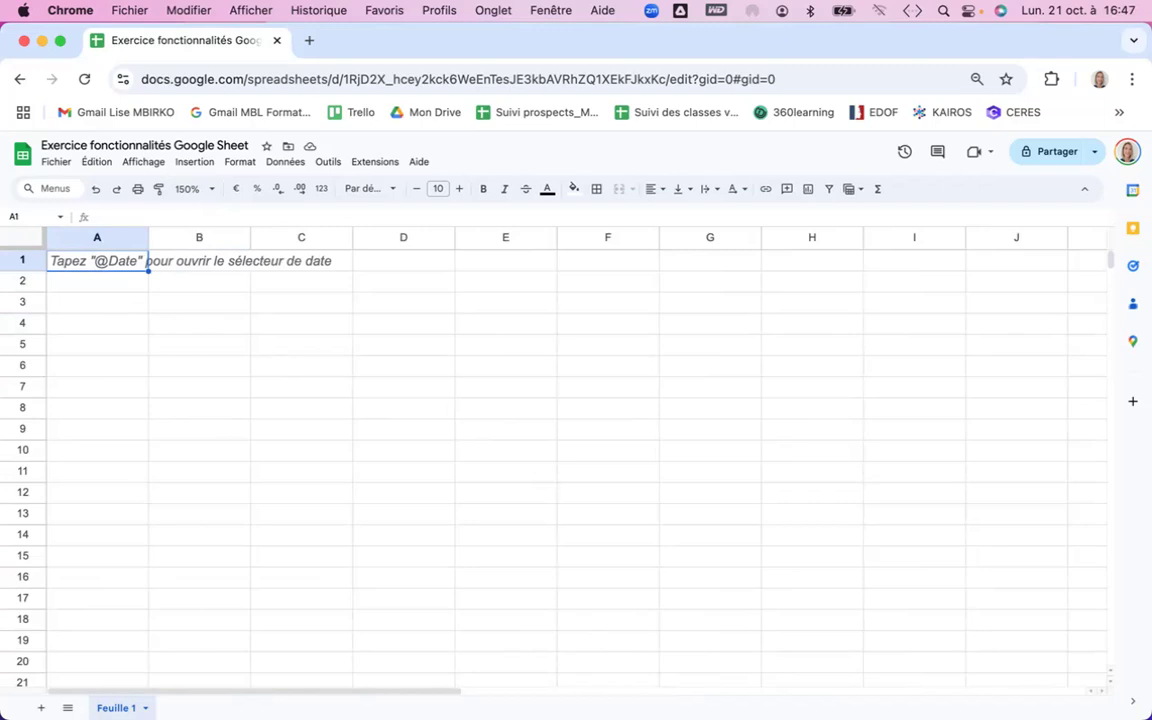
pyautogui.press('Down')
pyautogui.press('Right')
pyautogui.press('Up')
pyautogui.press('Left')
pyautogui.press('Down')
pyautogui.press('Down')
pyautogui.press('Right')
pyautogui.press('Right')
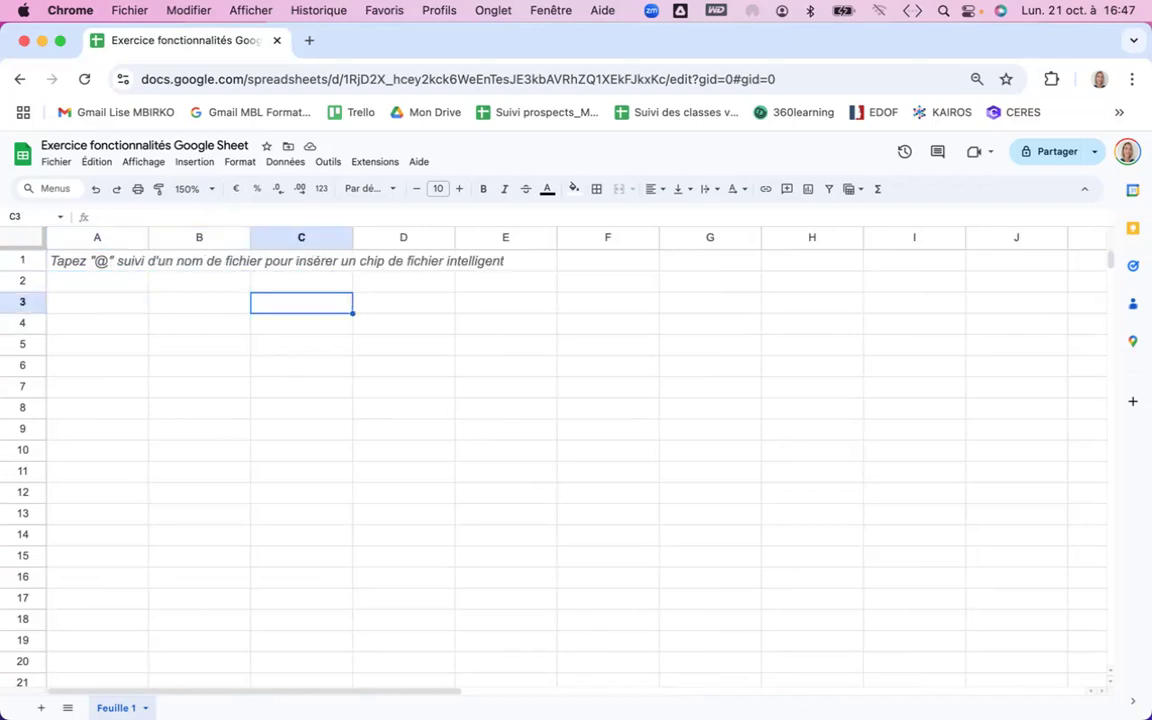
pyautogui.press('Up')
pyautogui.press('Up')
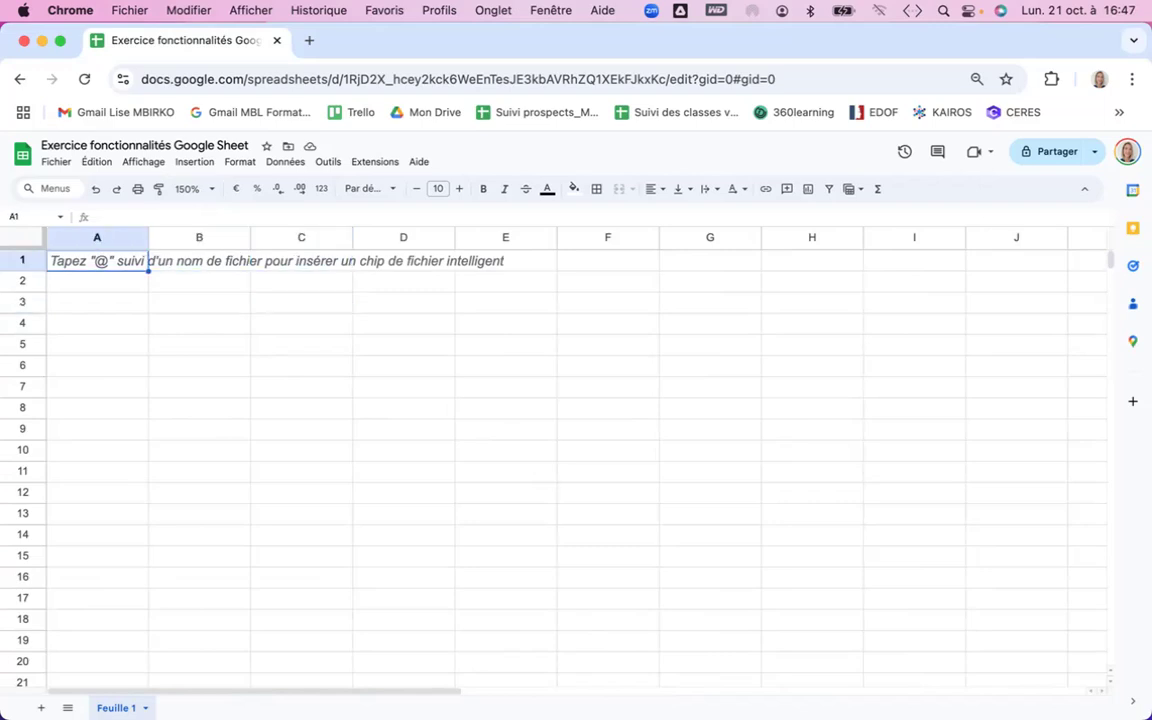
pyautogui.click(97, 282)
pyautogui.click(97, 302)
pyautogui.click(199, 282)
pyautogui.click(97, 282)
pyautogui.click(97, 261)
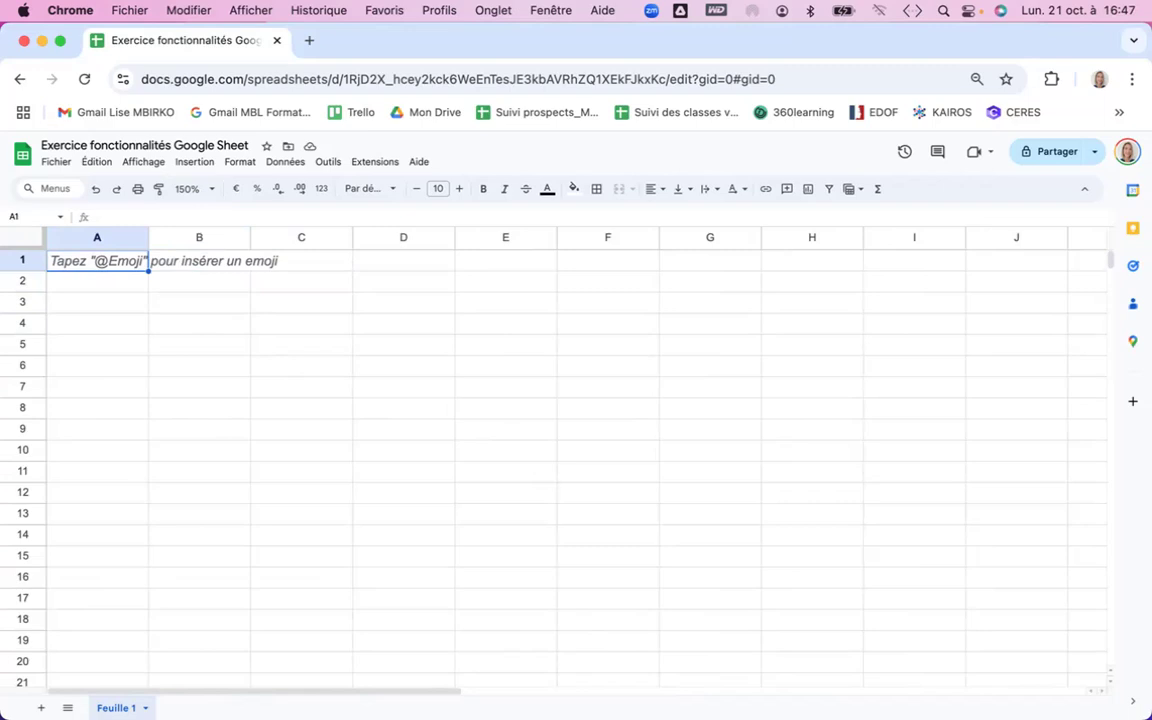
# - Enter the header "Date" in cell A1 and the date 21/10/2024 in cell A2
pyautogui.write('Date')
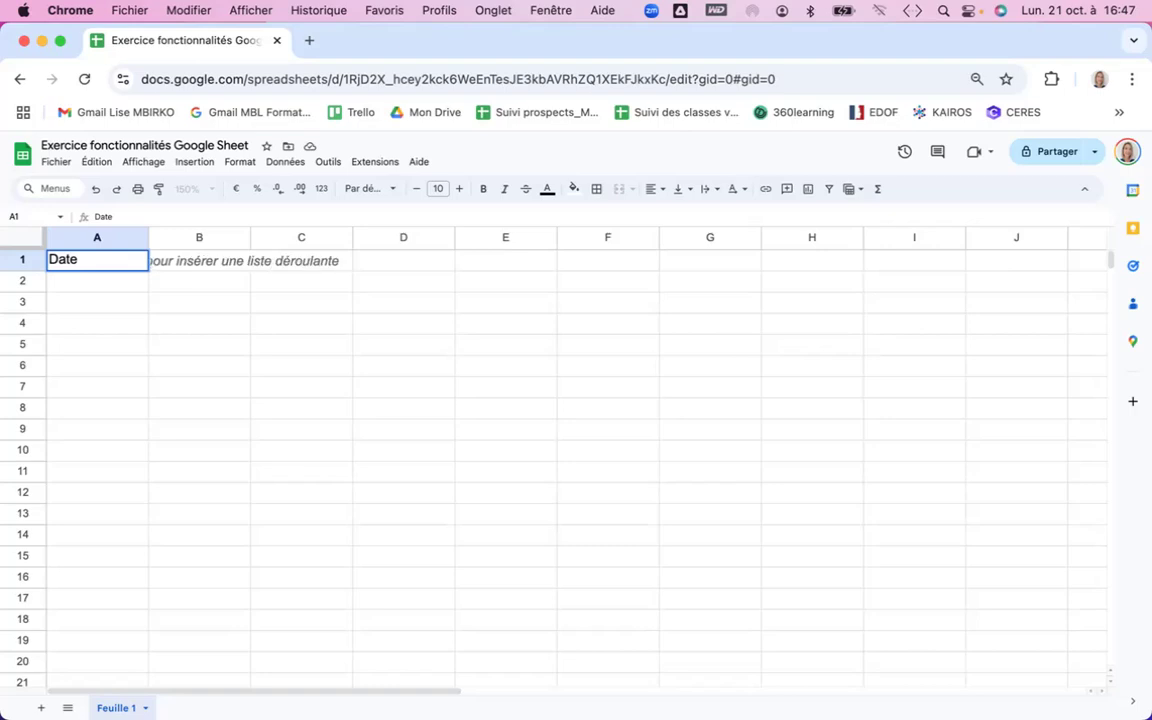
pyautogui.press('Return')
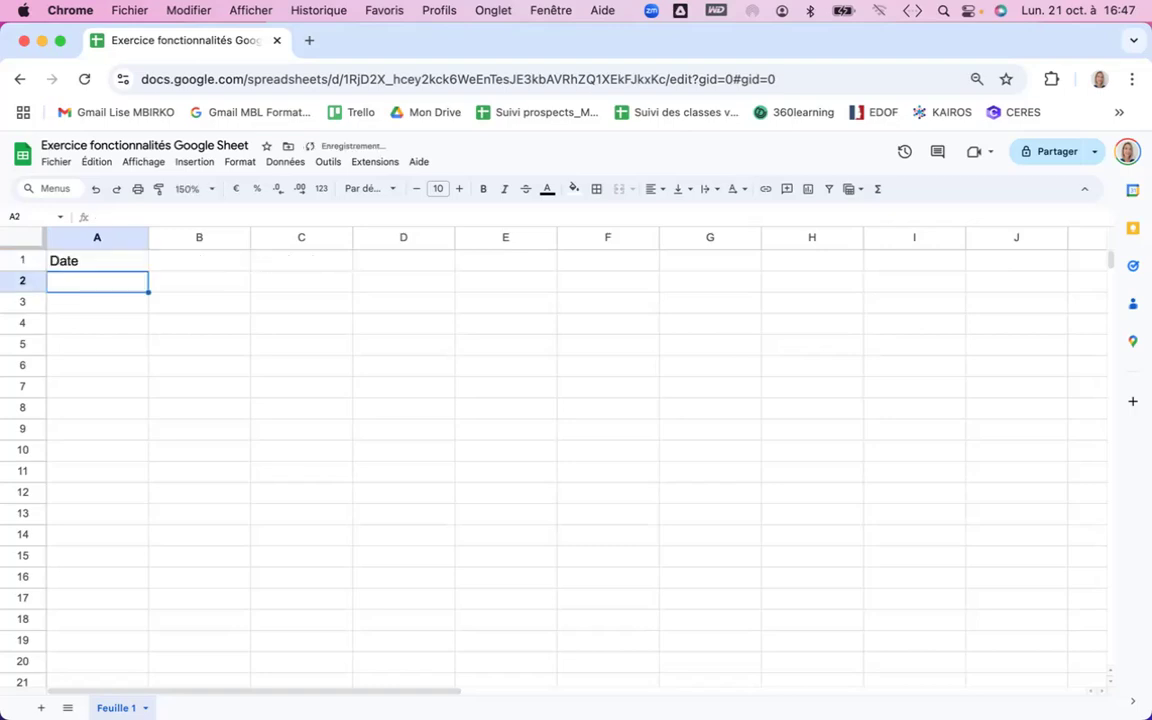
pyautogui.write('21/1')
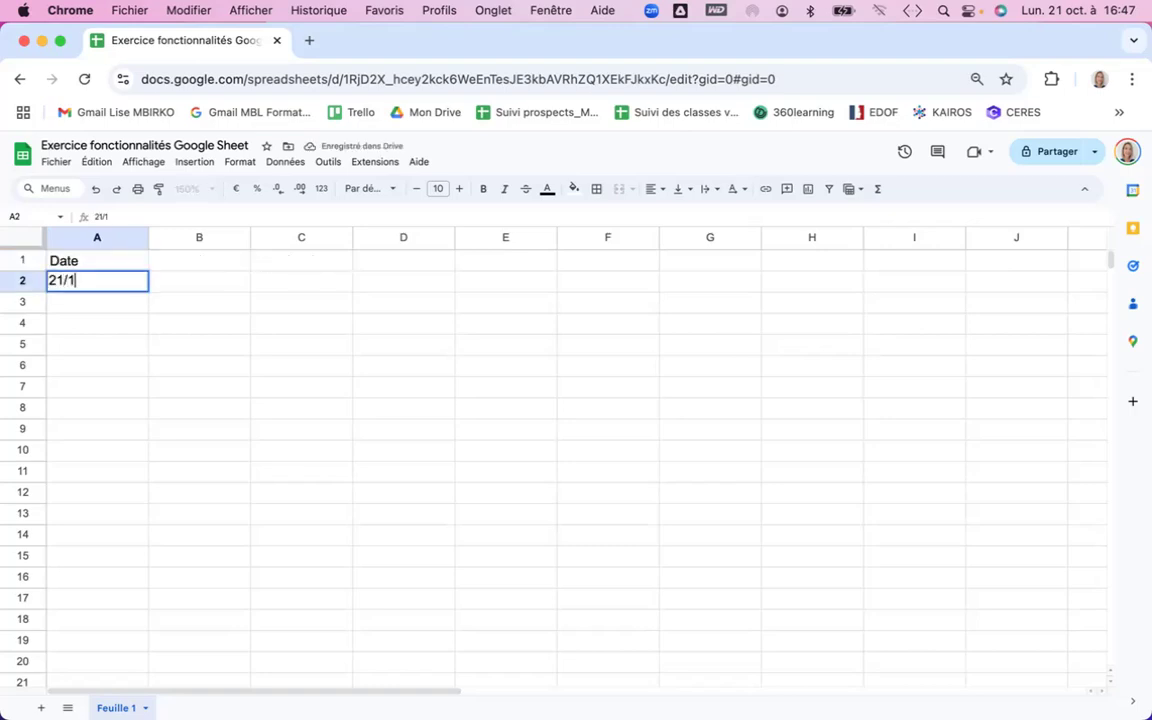
pyautogui.write('0/2024')
pyautogui.press('Return')
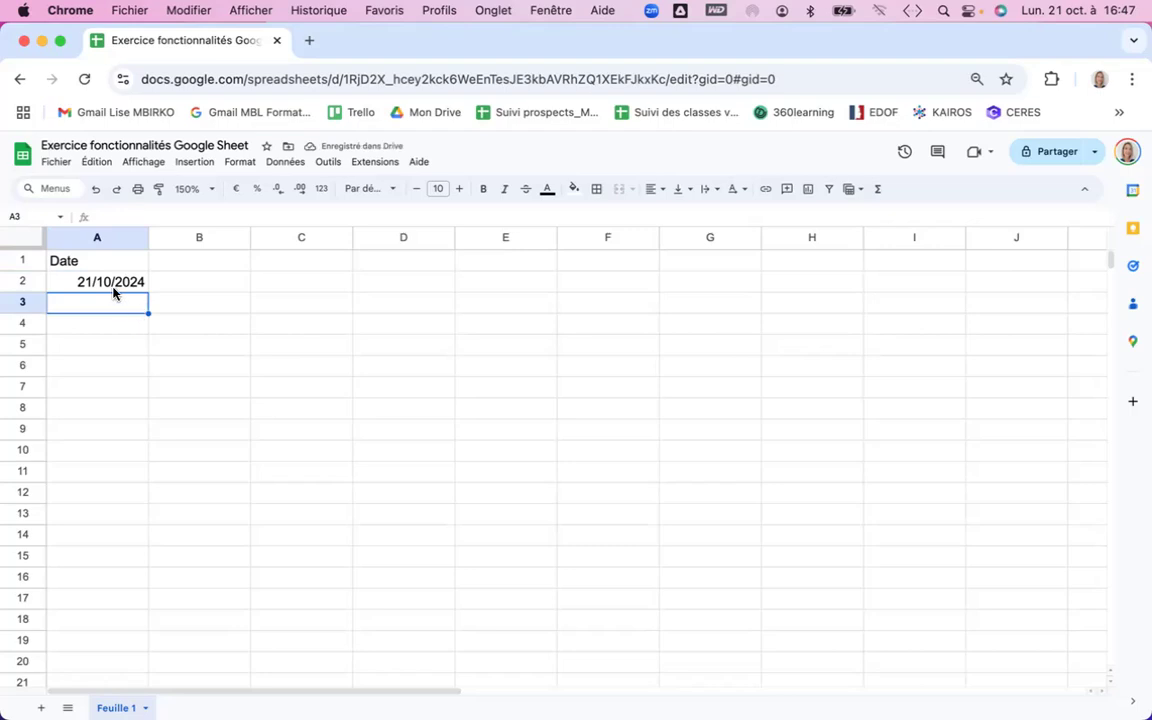
# - Fill the date series from A2 down to A10 in the Date column
pyautogui.click(139, 289)
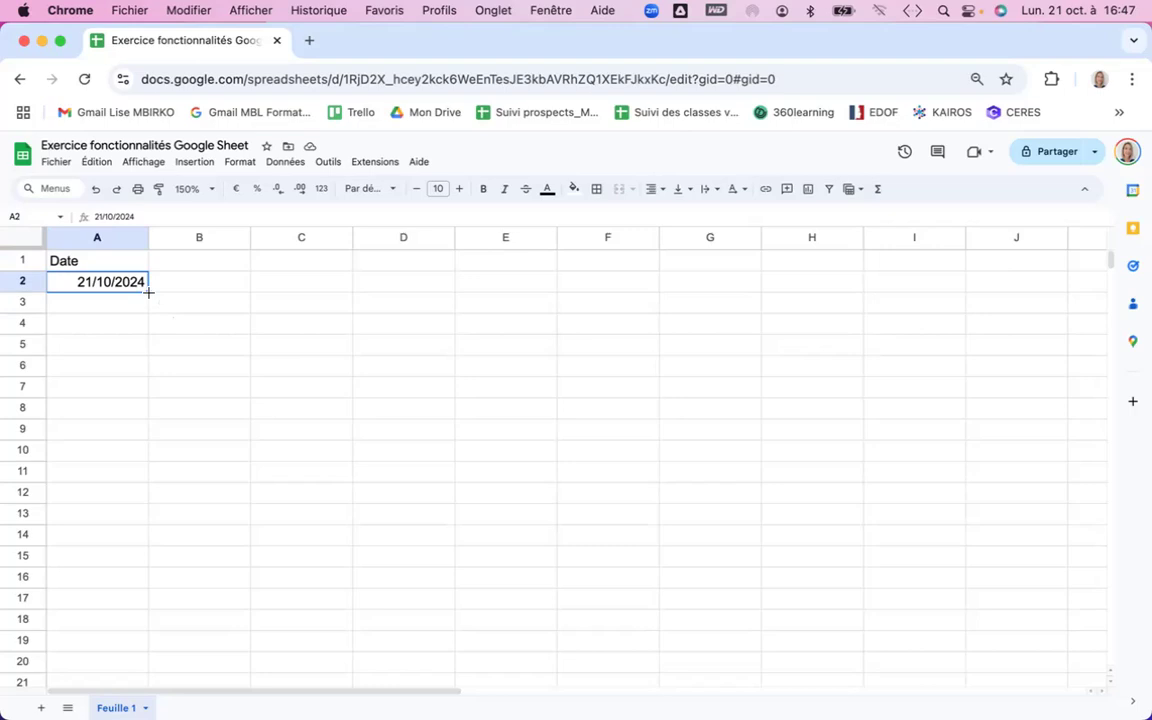
pyautogui.moveTo(148, 292); pyautogui.dragTo(147, 455)
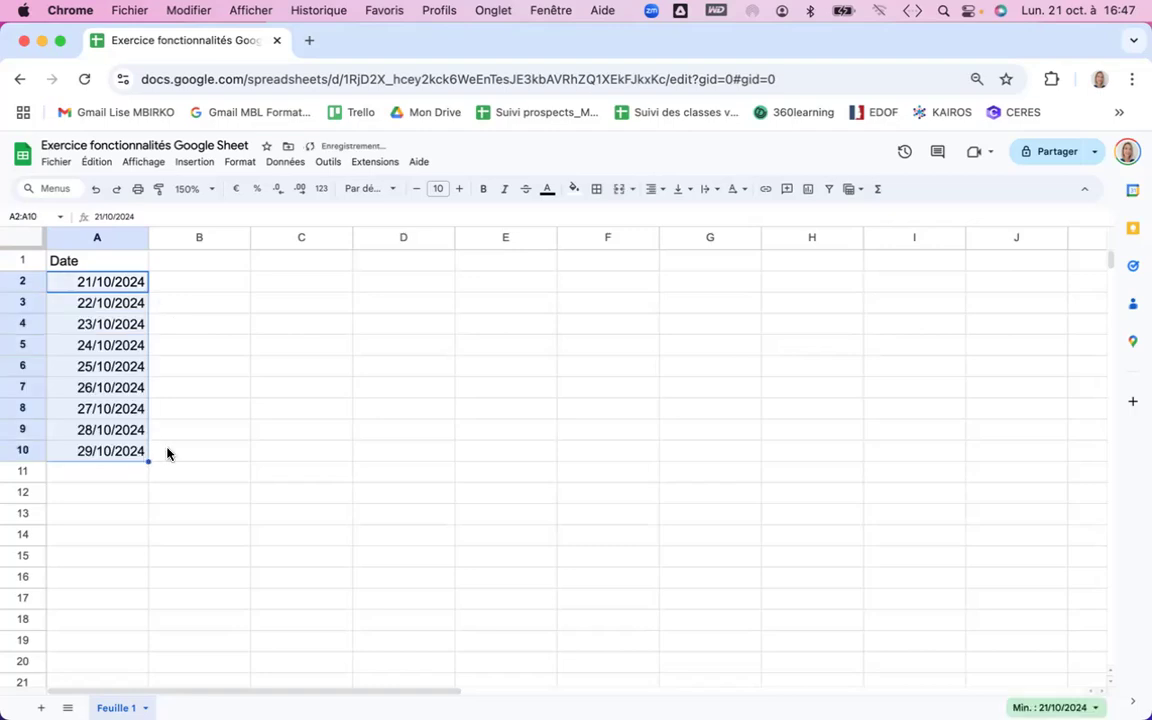
pyautogui.click(240, 409)
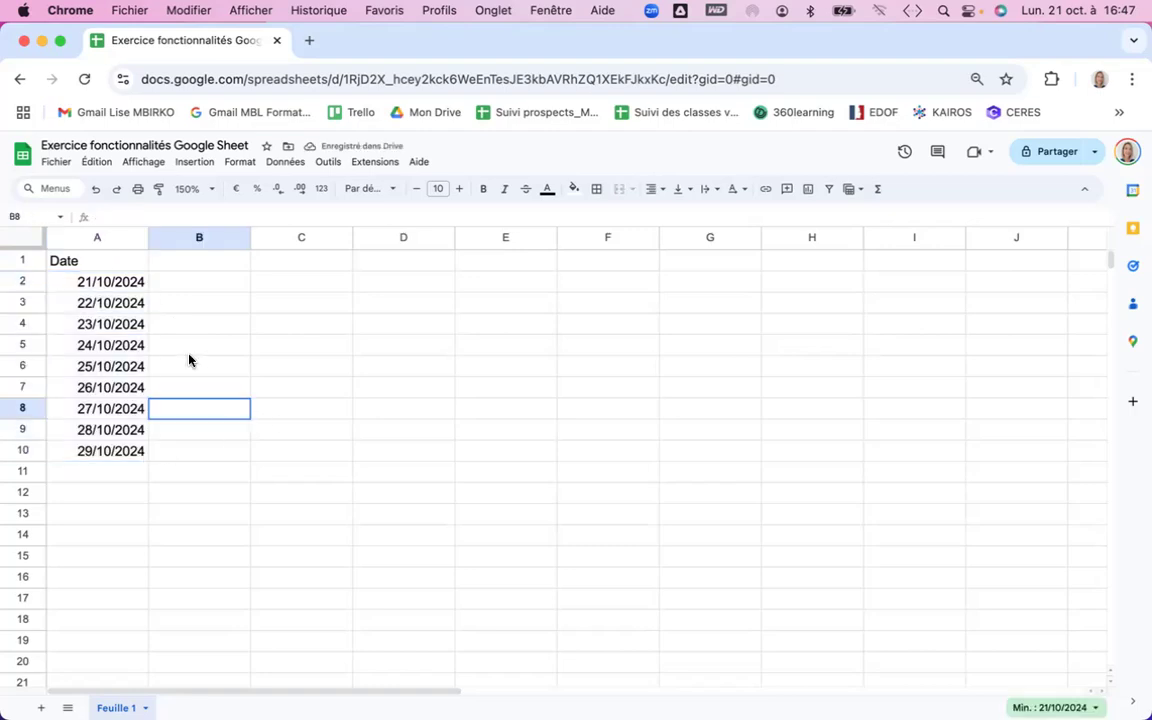
pyautogui.hscroll(5, 85, 286)
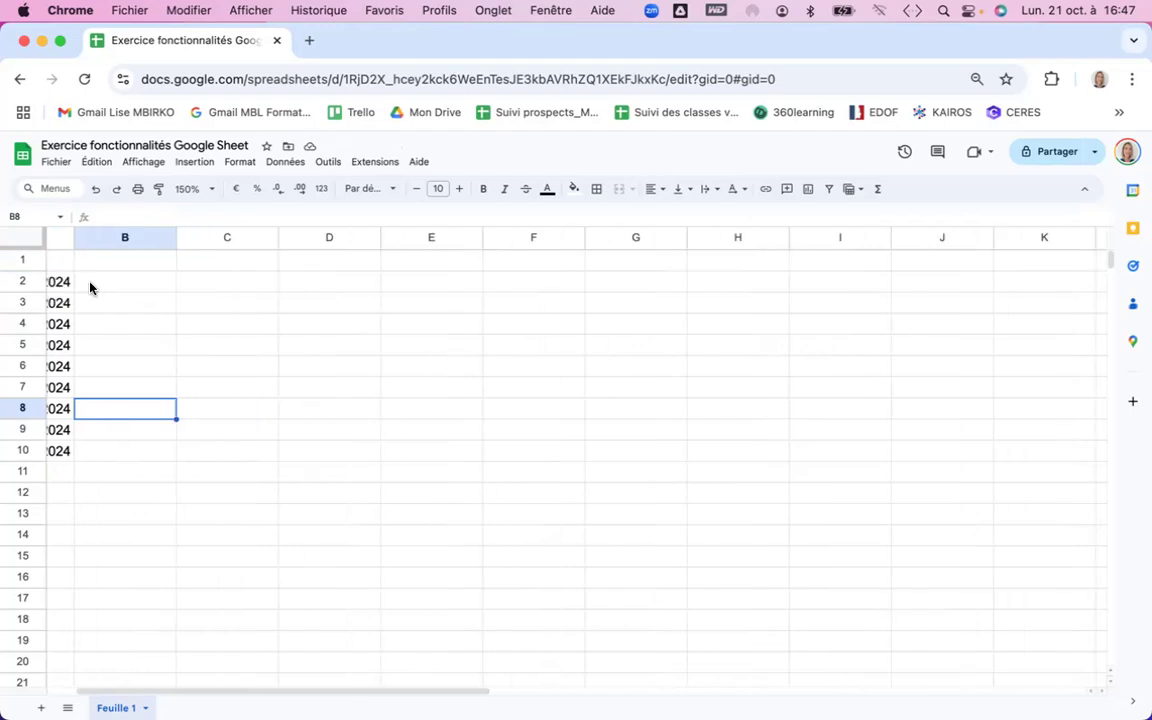
pyautogui.hscroll(-5, 90, 288)
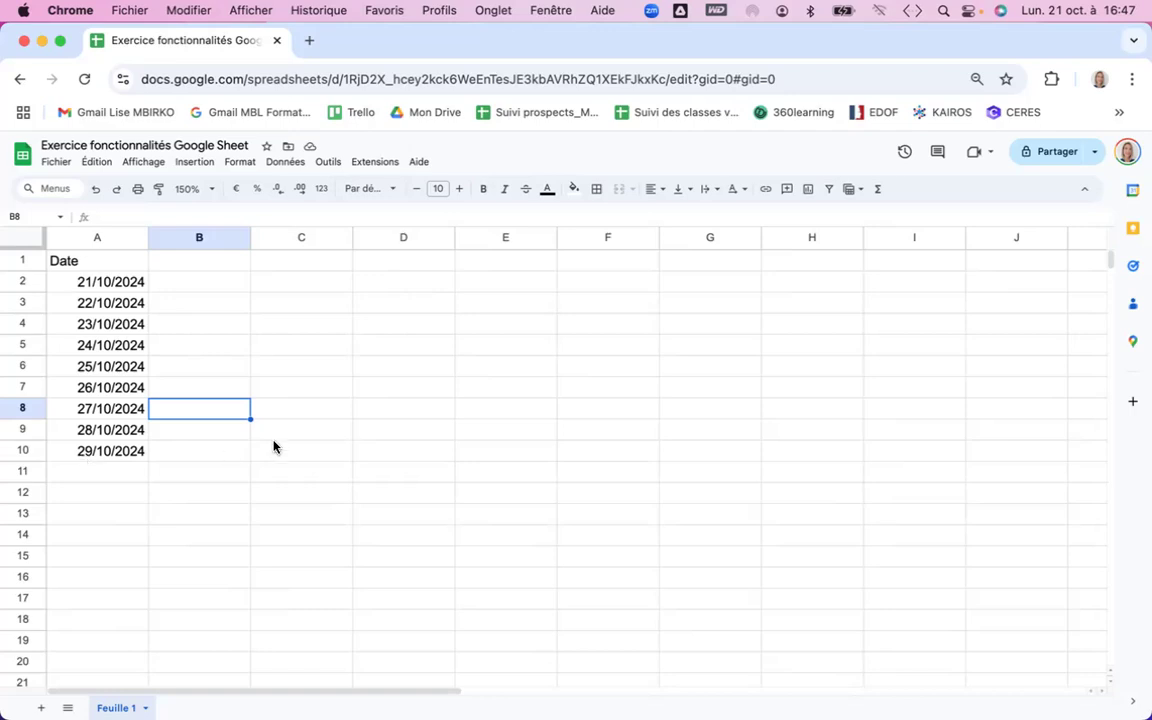
# - Enter 1 in cell B2, fill it down to B10, and undo that fill
pyautogui.click(198, 290)
pyautogui.write('1')
pyautogui.press('Return')
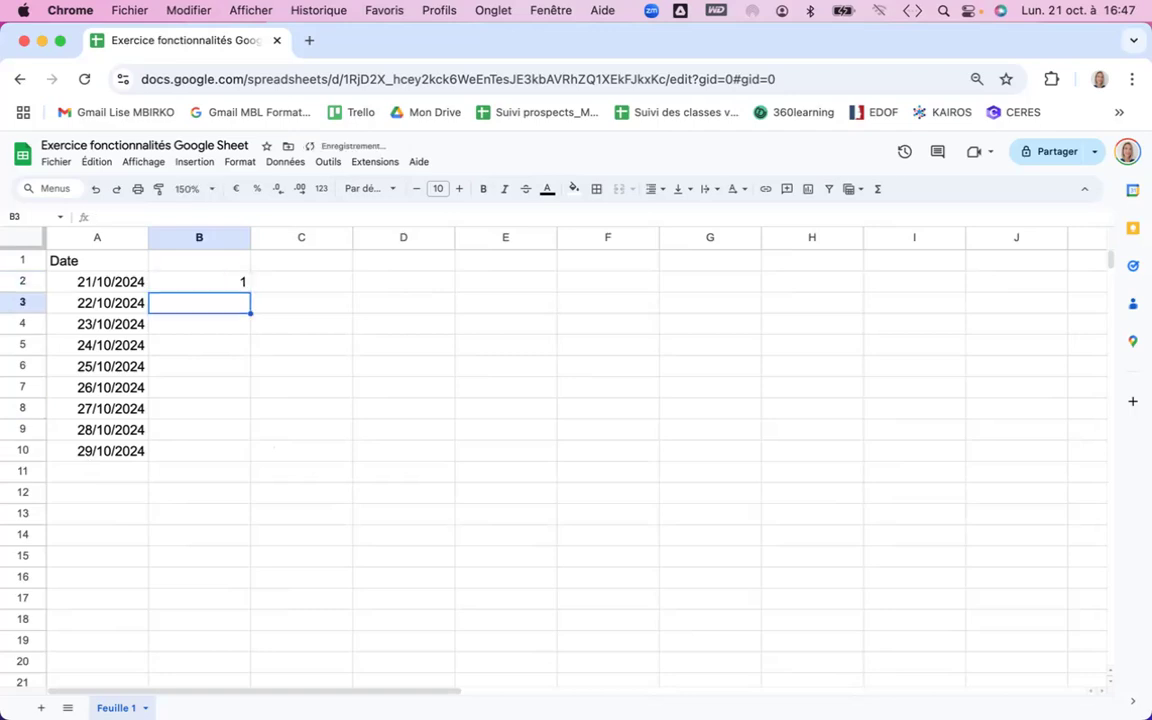
pyautogui.click(228, 285)
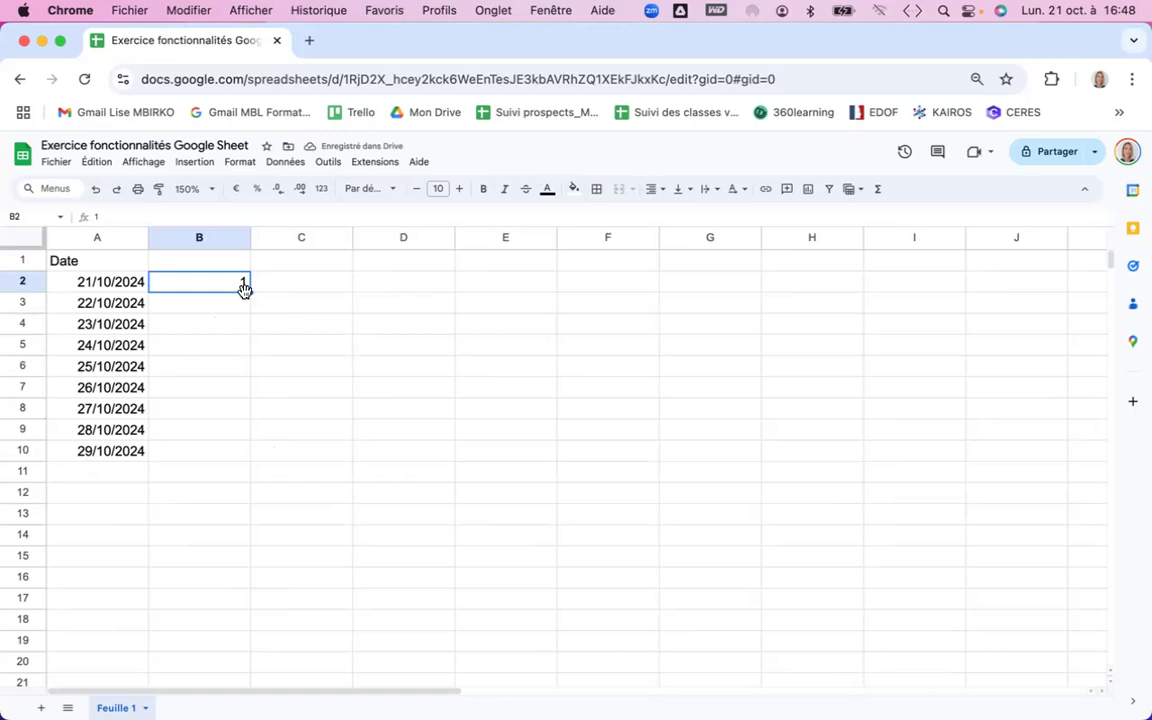
pyautogui.moveTo(251, 292); pyautogui.dragTo(250, 455)
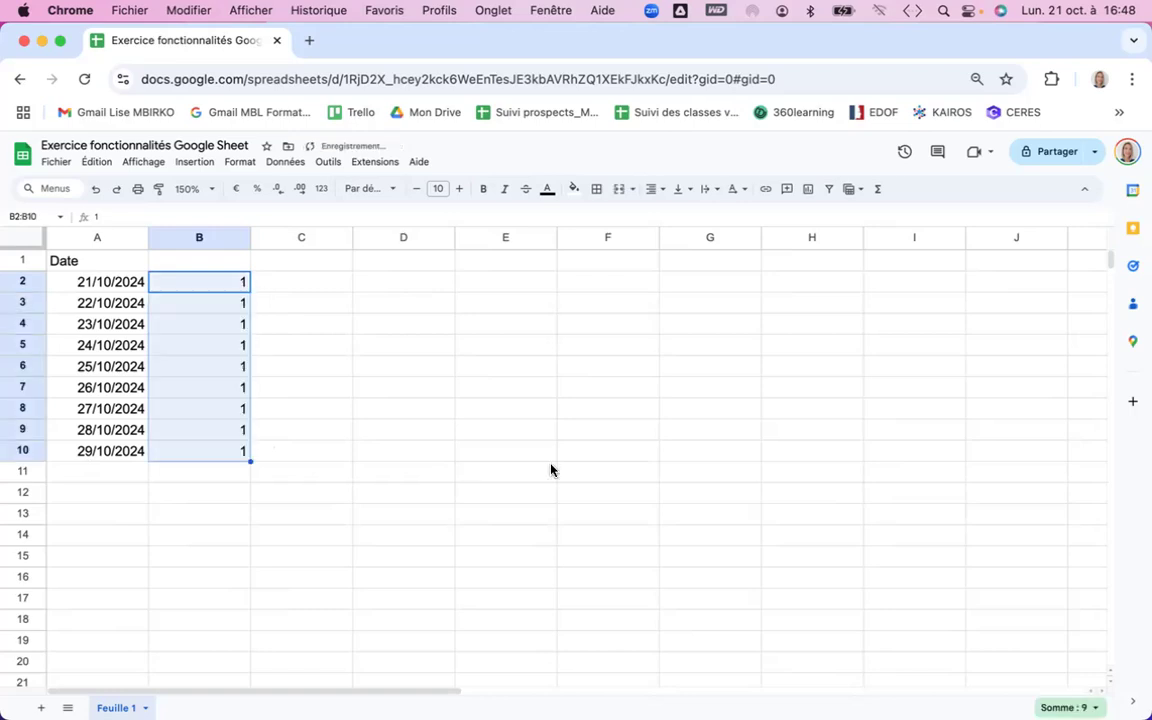
pyautogui.click(97, 193)
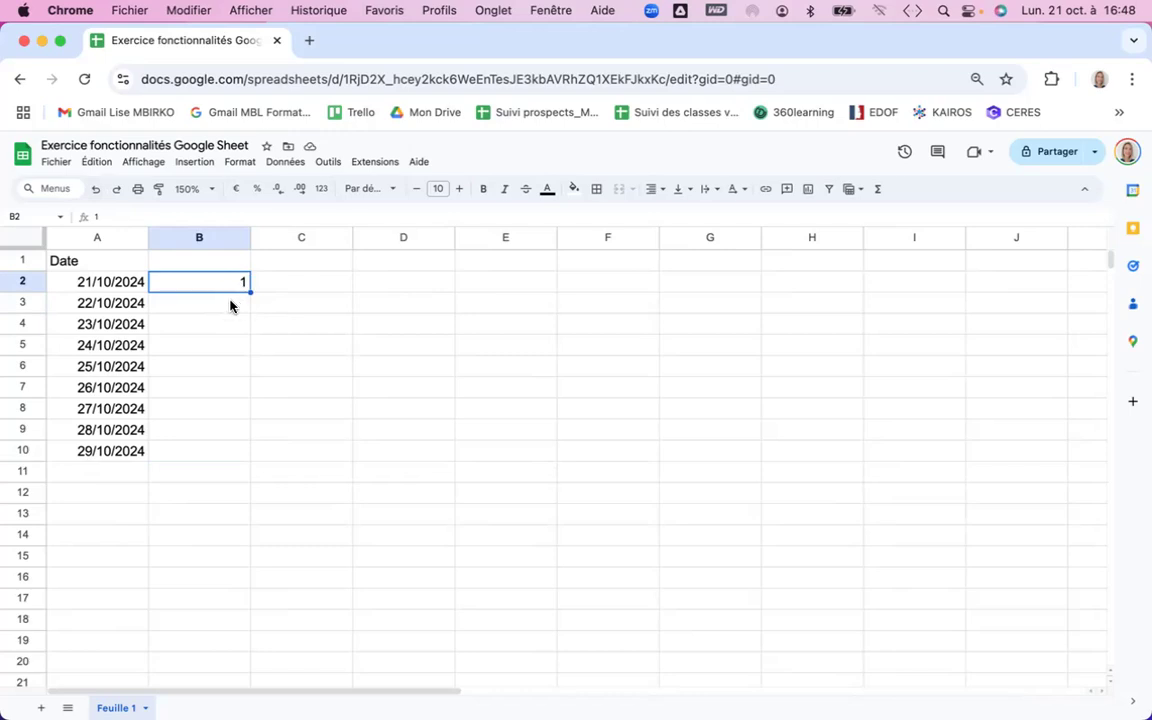
# - Enter 2 in cell B3 and extend the 1, 2 series from B2:B3 down to B10
pyautogui.press('Down')
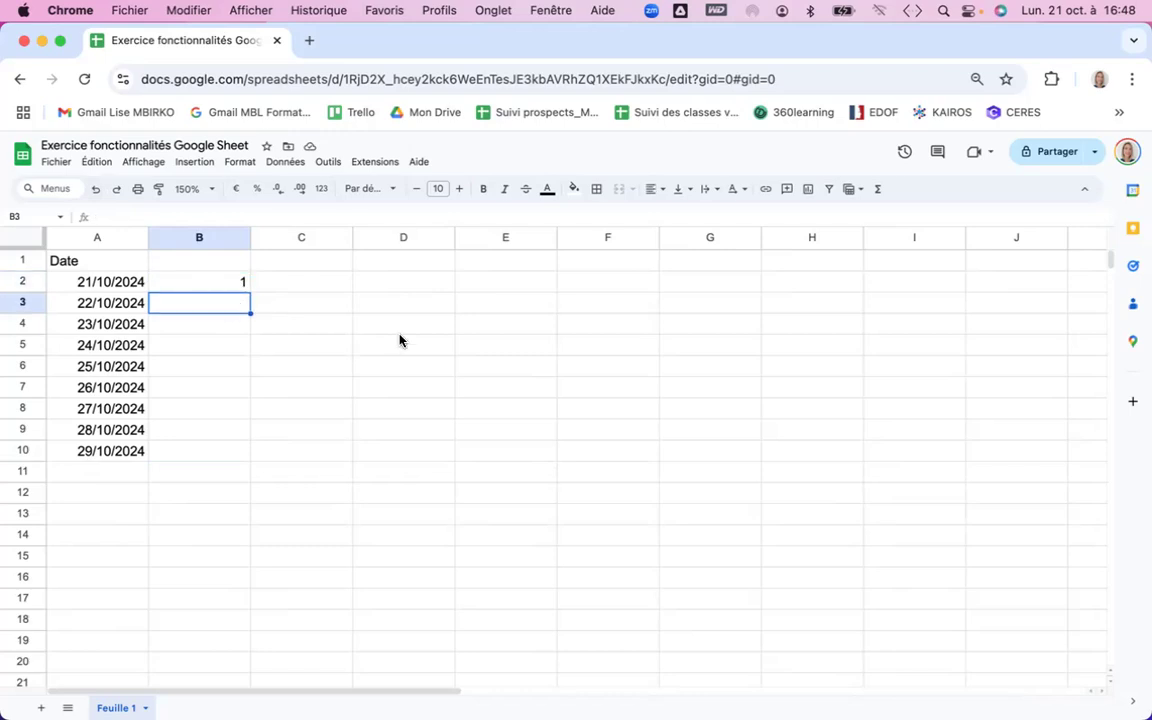
pyautogui.write('2')
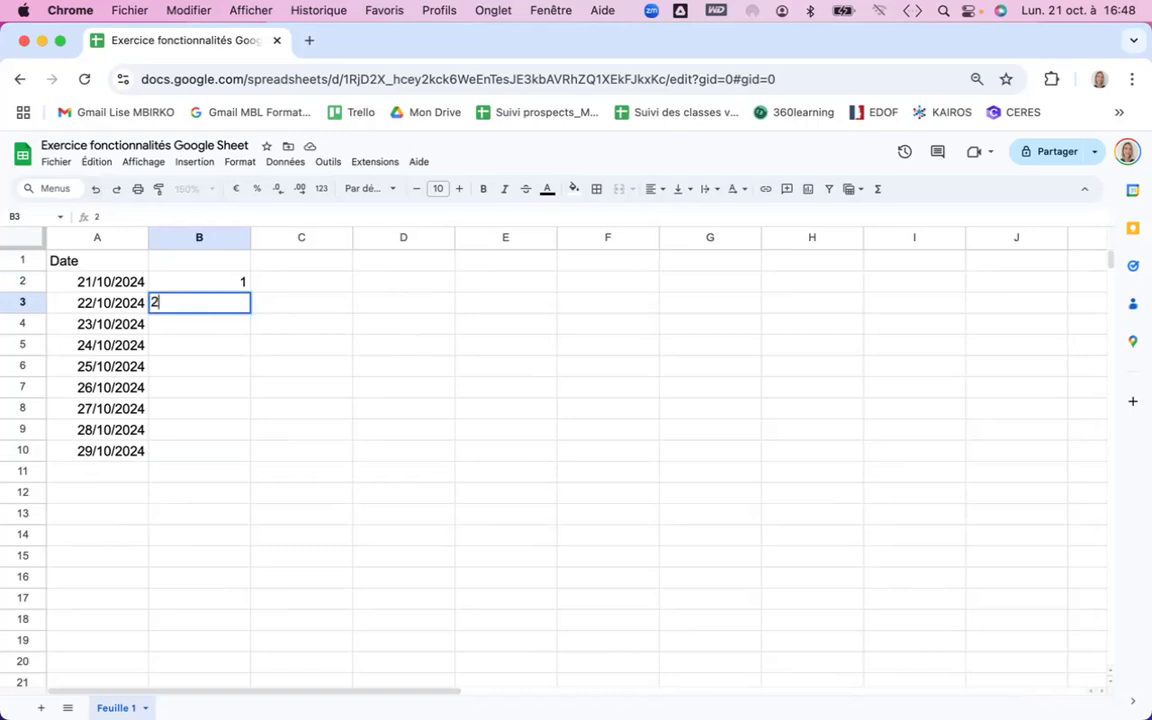
pyautogui.press('Return')
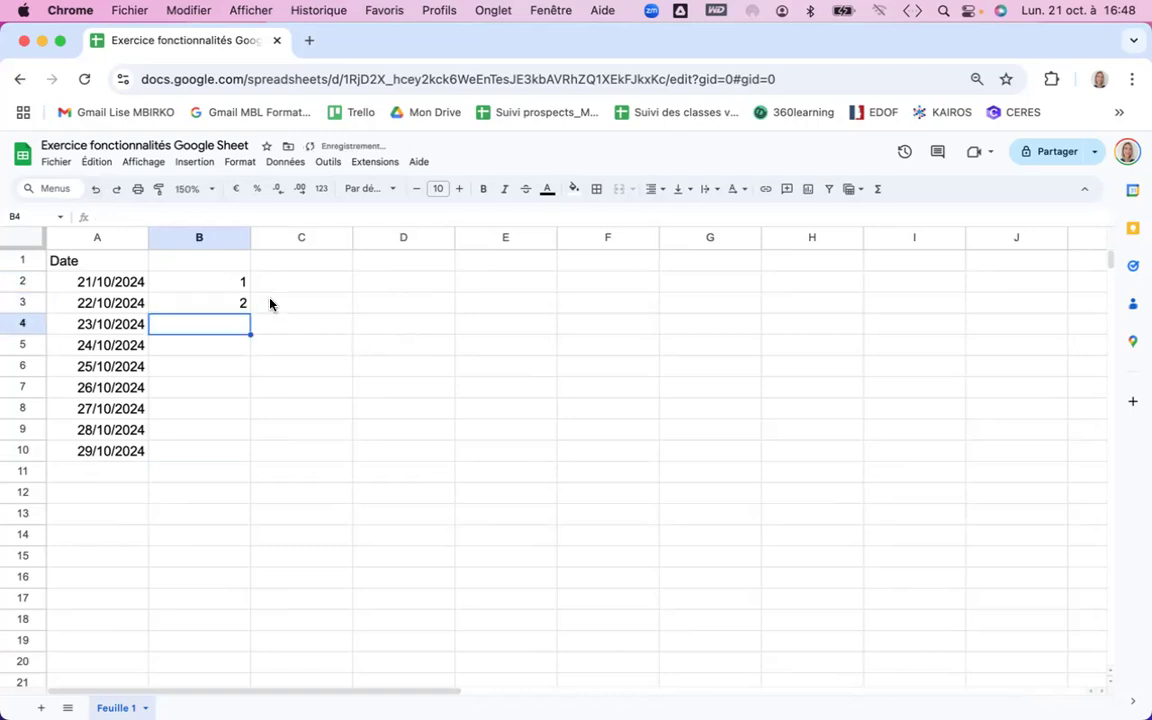
pyautogui.moveTo(226, 284); pyautogui.dragTo(222, 307)
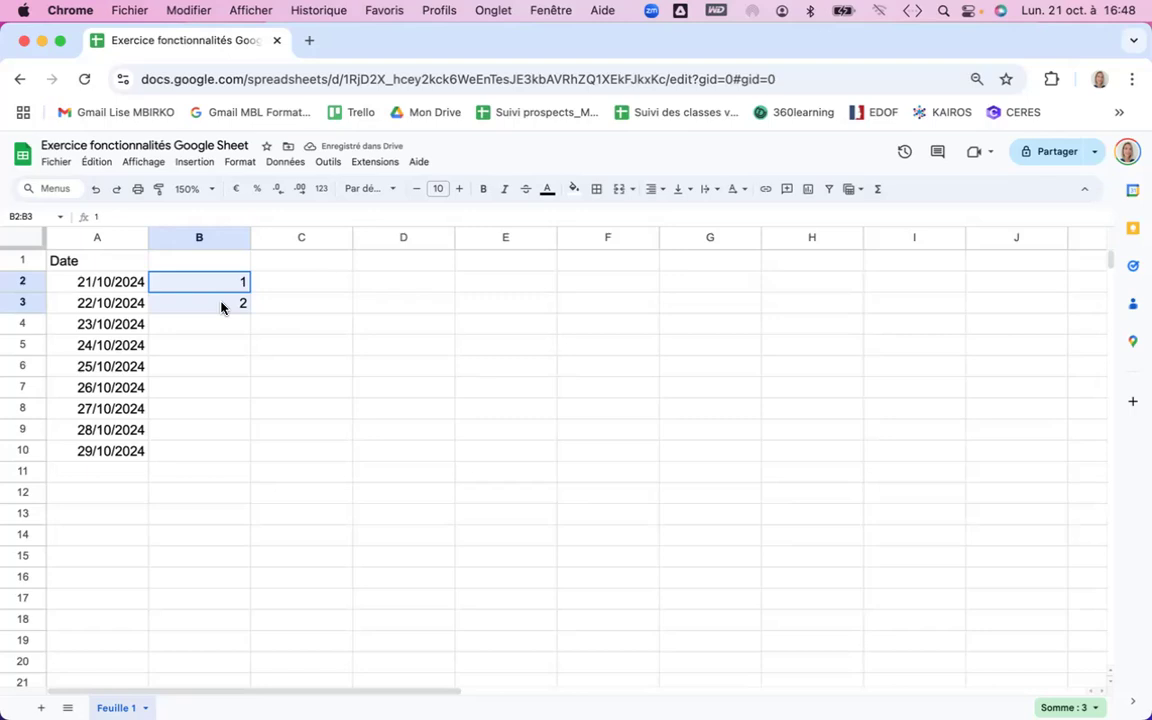
pyautogui.click(366, 305)
pyautogui.moveTo(214, 283); pyautogui.dragTo(218, 303)
pyautogui.moveTo(251, 313); pyautogui.dragTo(249, 445)
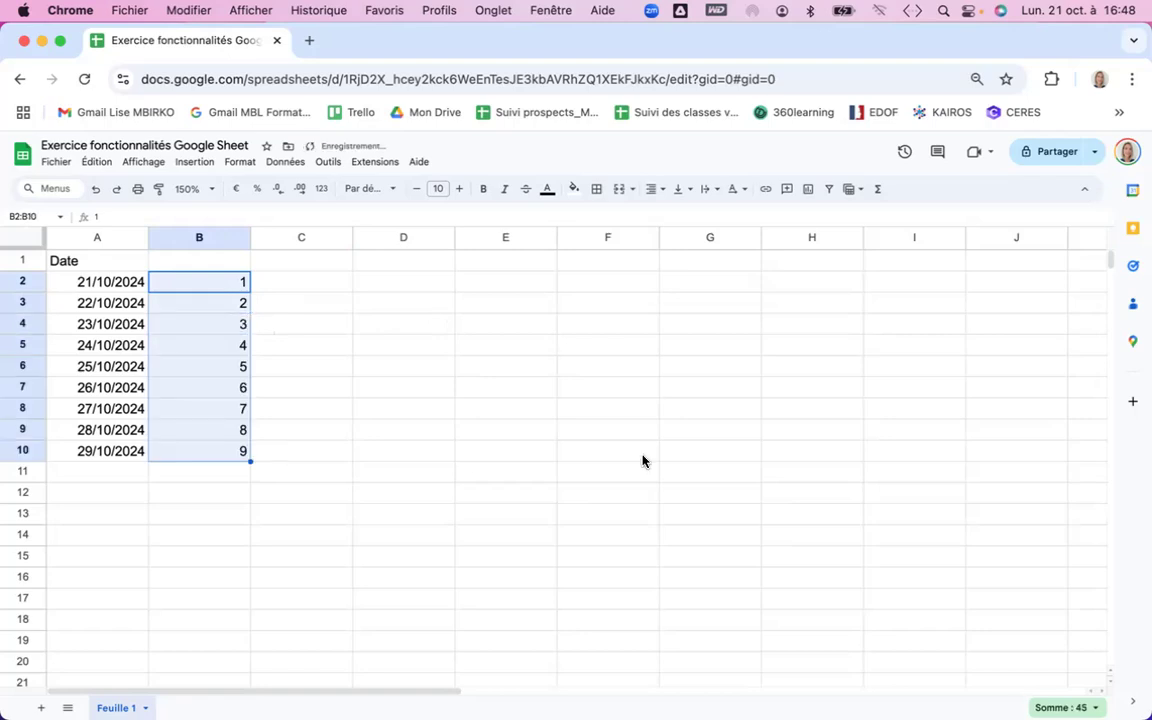
pyautogui.click(525, 432)
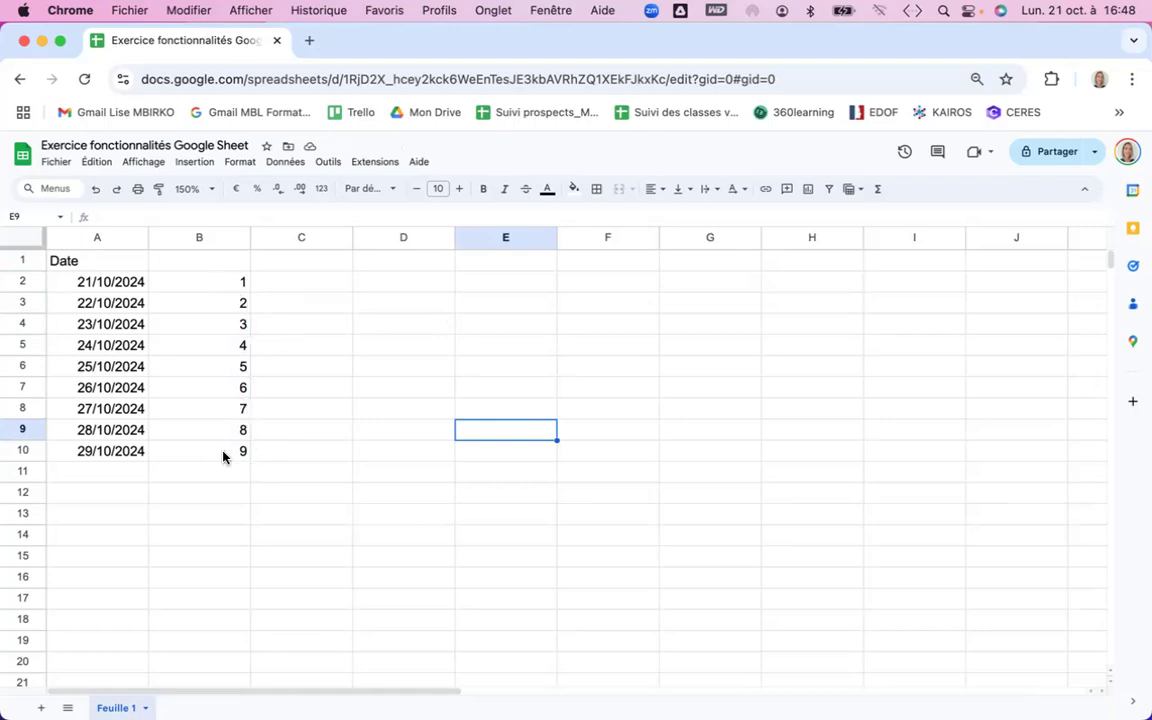
# - Clear the numbers in B2:B10 and enter 5 in B2 and 10 in B3
pyautogui.moveTo(193, 283); pyautogui.dragTo(205, 460)
pyautogui.press('Delete')
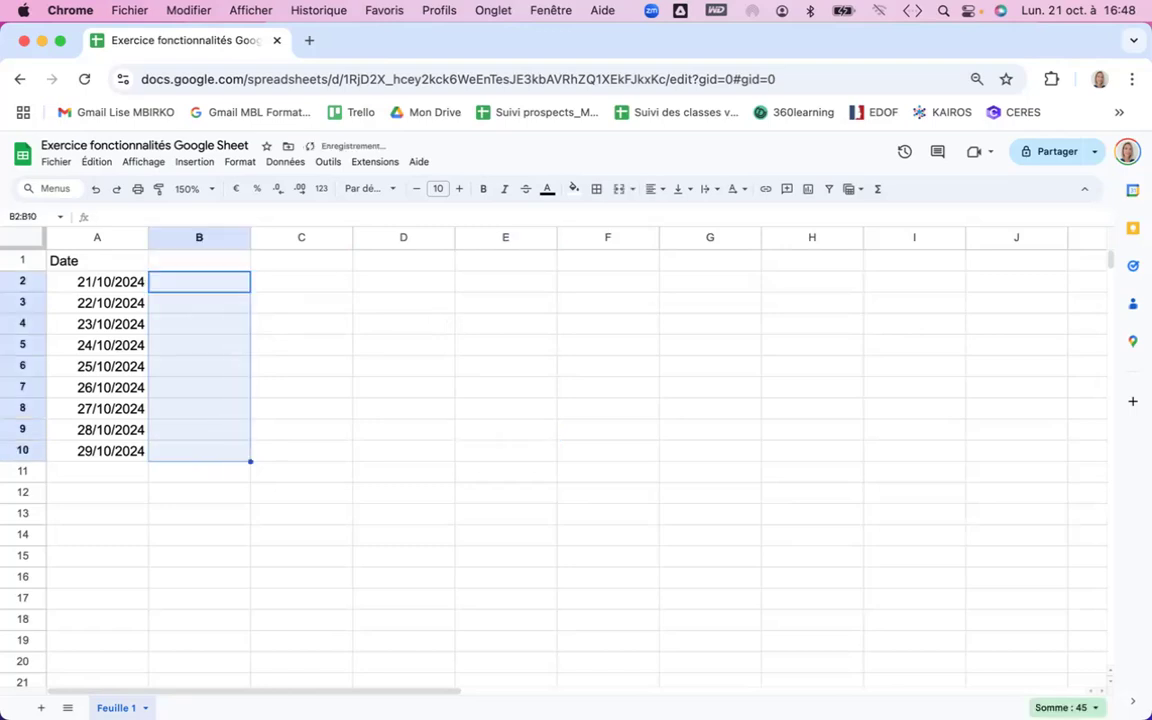
pyautogui.click(196, 283)
pyautogui.write('5')
pyautogui.press('Return')
pyautogui.write('10')
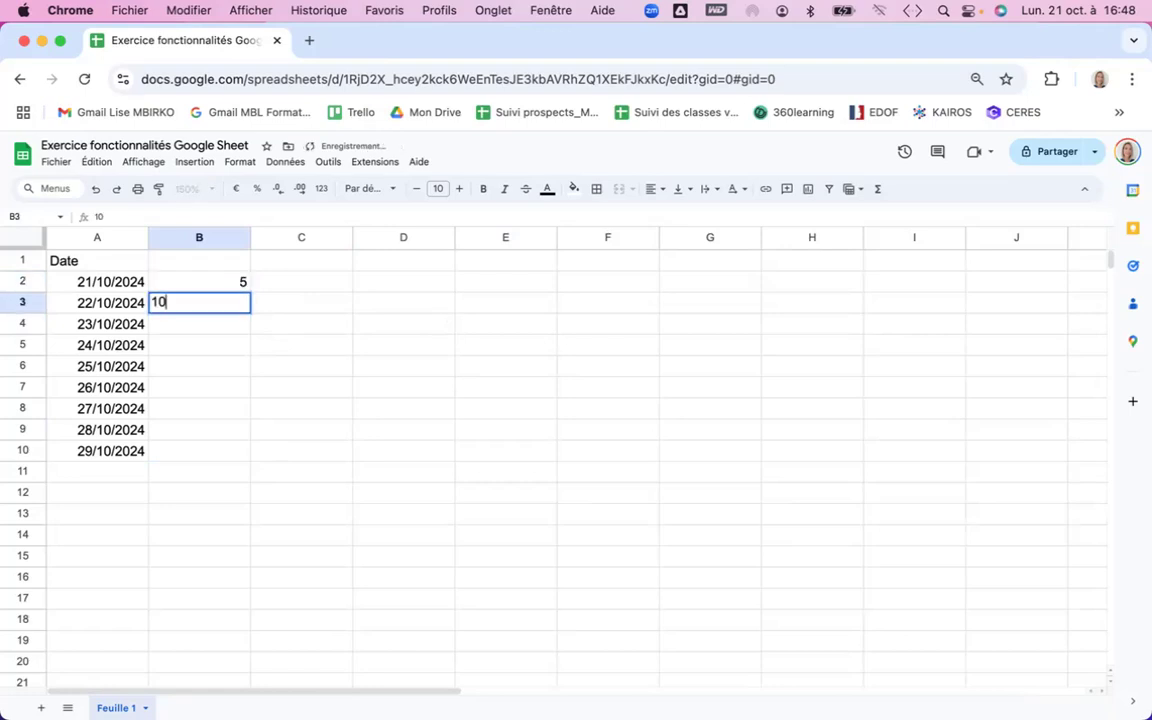
pyautogui.press('Return')
# - Extend the 5, 10 series from B2:B3 down to B10
pyautogui.click(280, 307)
pyautogui.moveTo(226, 283); pyautogui.dragTo(224, 303)
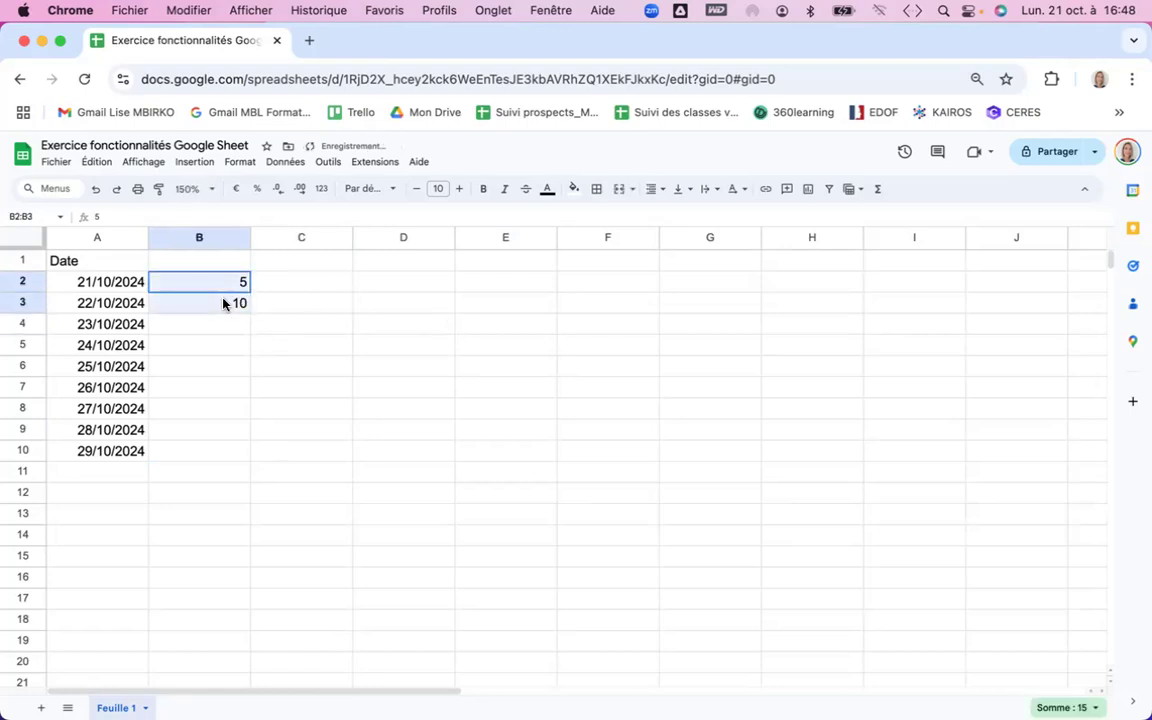
pyautogui.moveTo(237, 416); pyautogui.dragTo(238, 452)
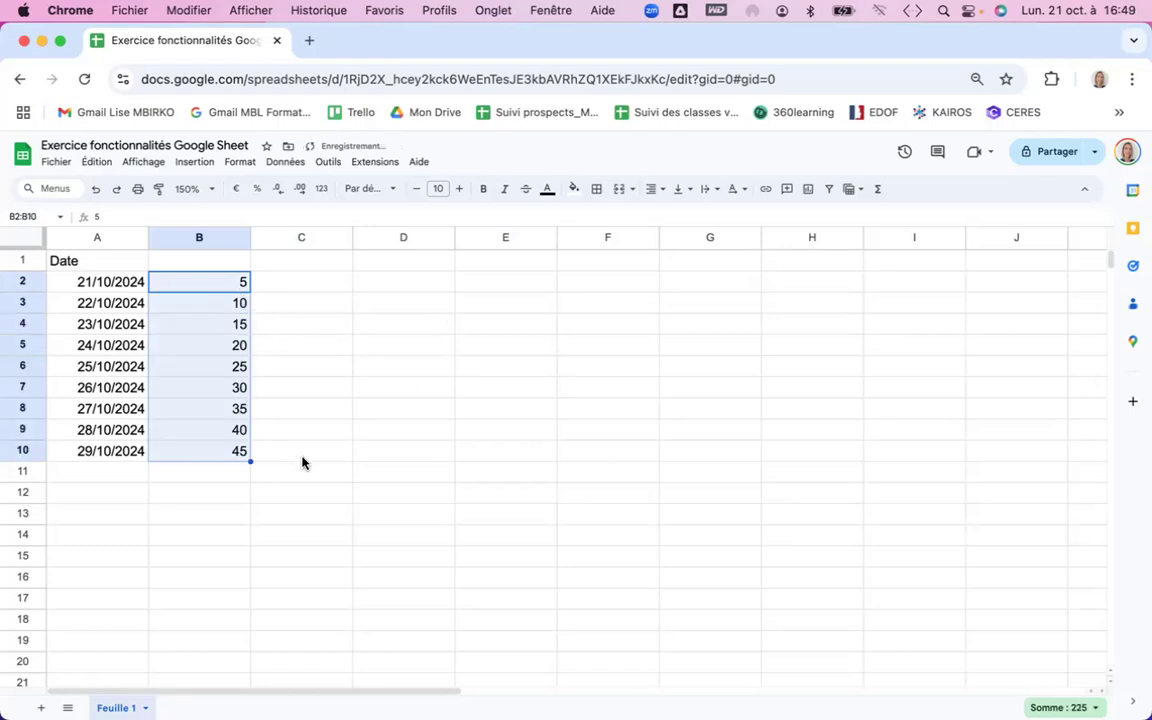
# - Clear the number series from B2:B10
pyautogui.moveTo(188, 283); pyautogui.dragTo(203, 455)
pyautogui.press('Delete')
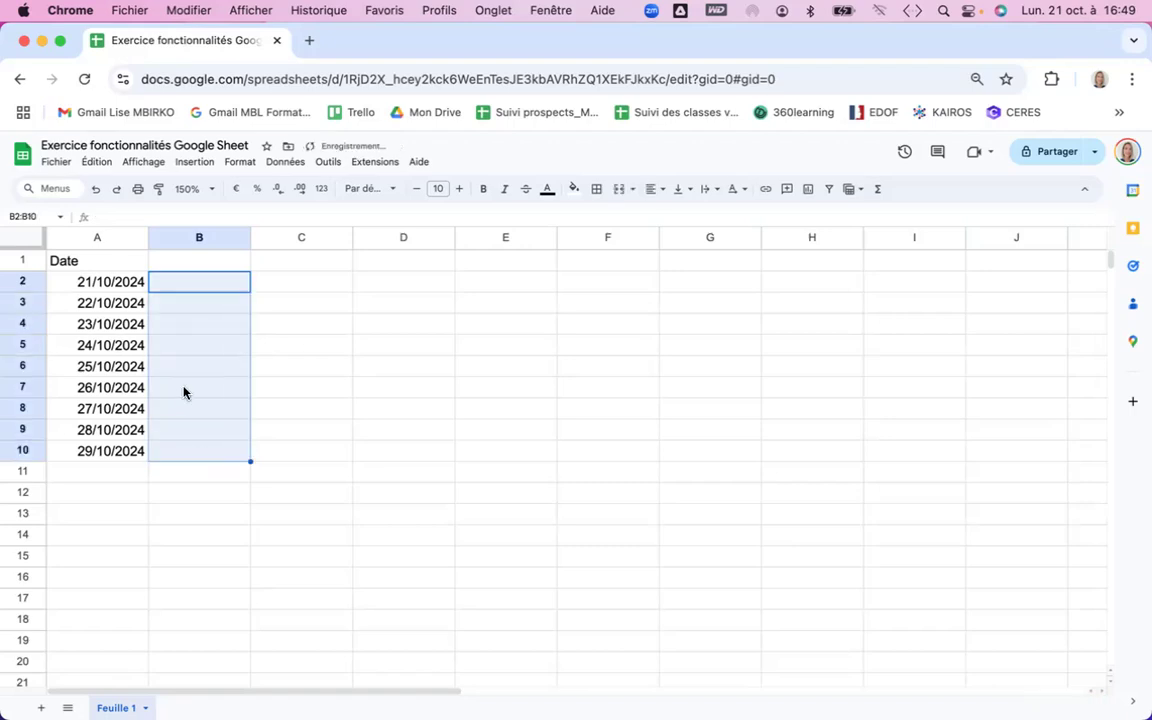
pyautogui.click(191, 266)
# - Format the dates in A2:A10 as long dates with the weekday, using the "vendredi 26 septembre 2008" number format
pyautogui.moveTo(100, 281); pyautogui.dragTo(113, 453)
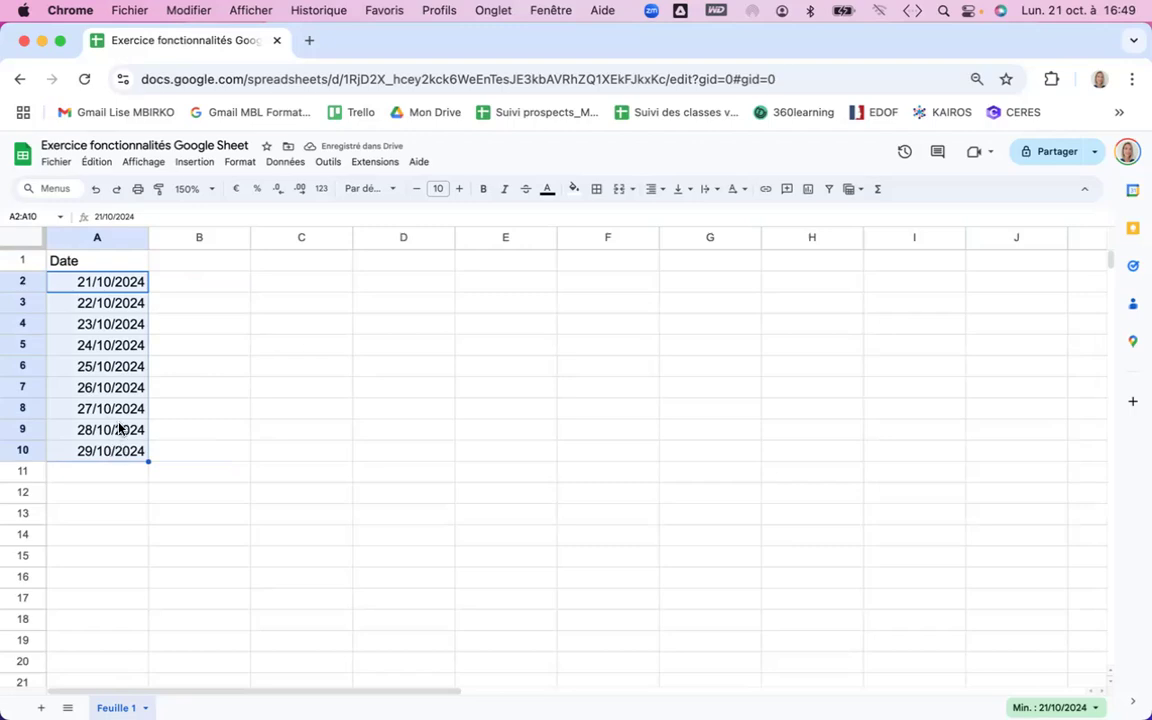
pyautogui.rightClick(96, 332)
pyautogui.moveTo(96, 332)
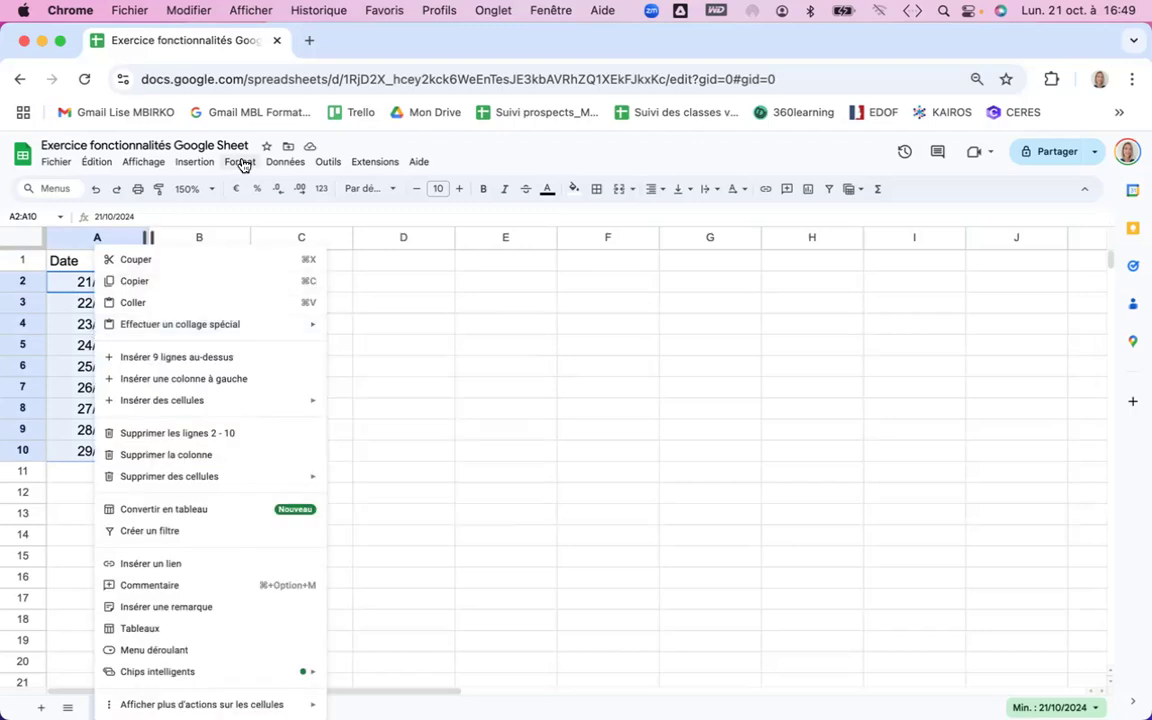
pyautogui.click(242, 163)
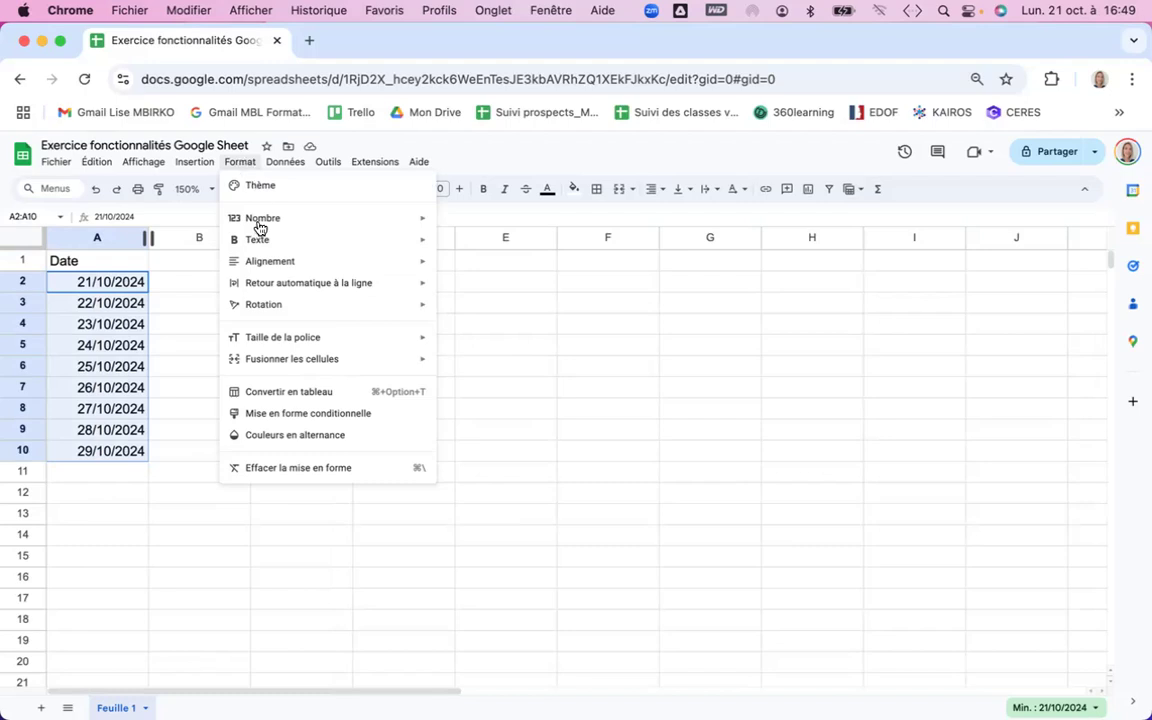
pyautogui.moveTo(262, 228)
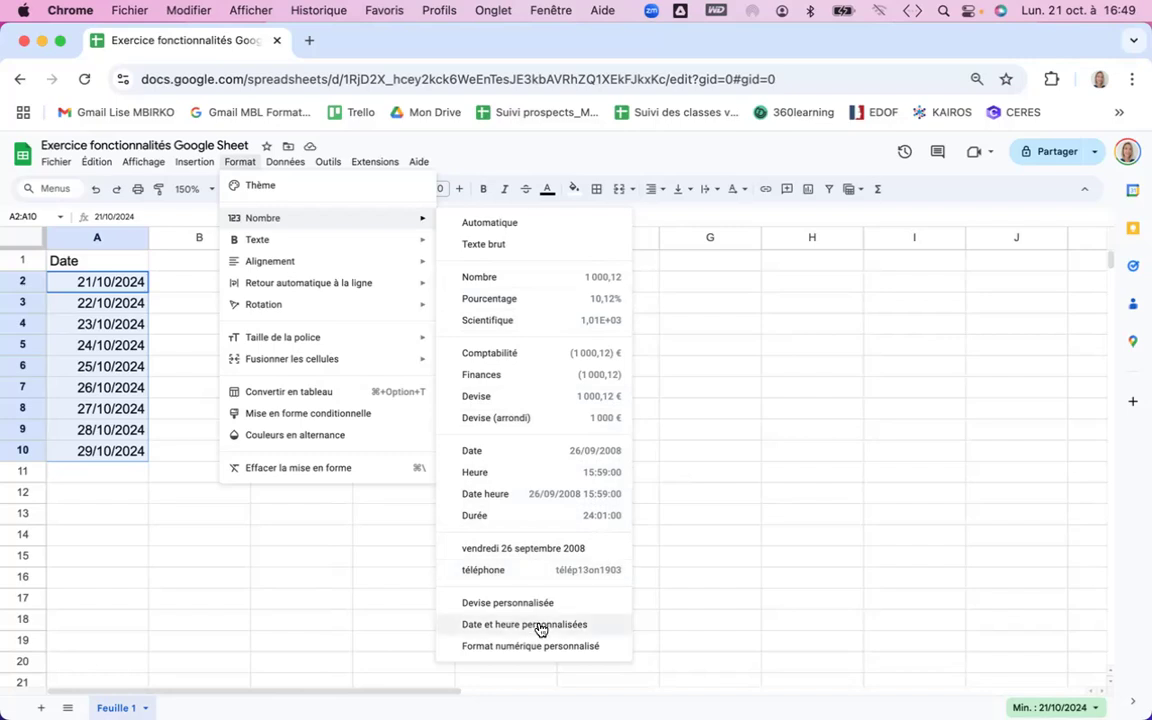
pyautogui.click(541, 552)
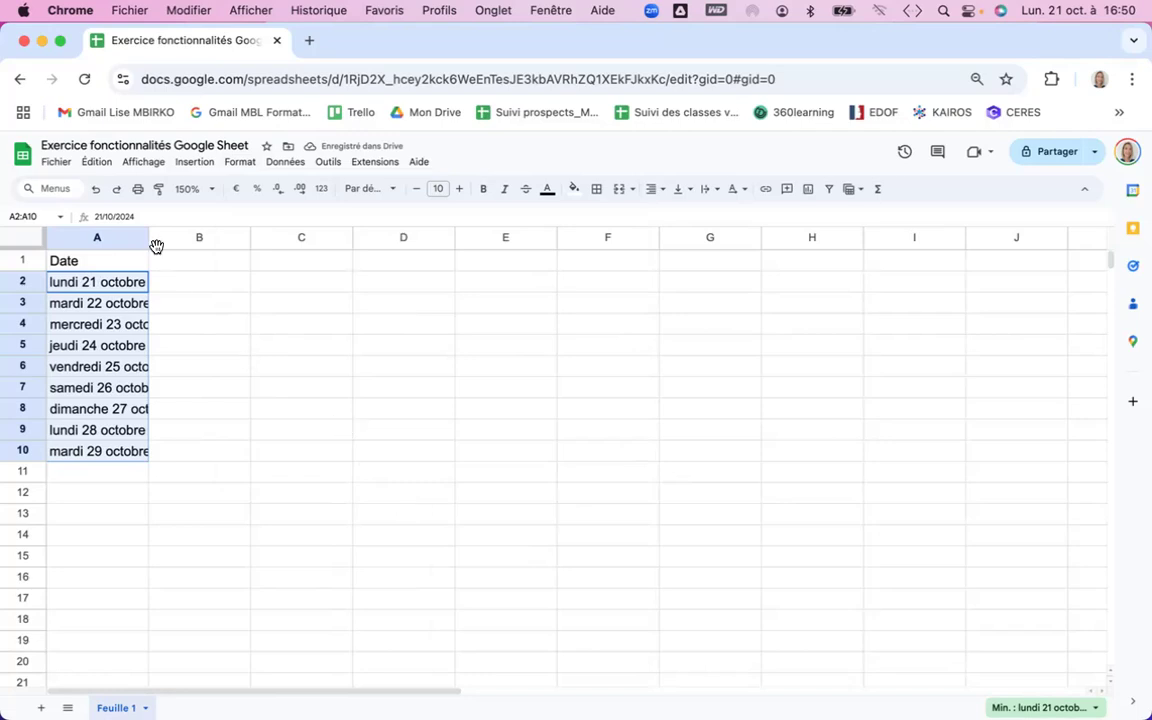
# - Auto-fit the width of column A to its long dates
pyautogui.scroll(-1, 150, 239)
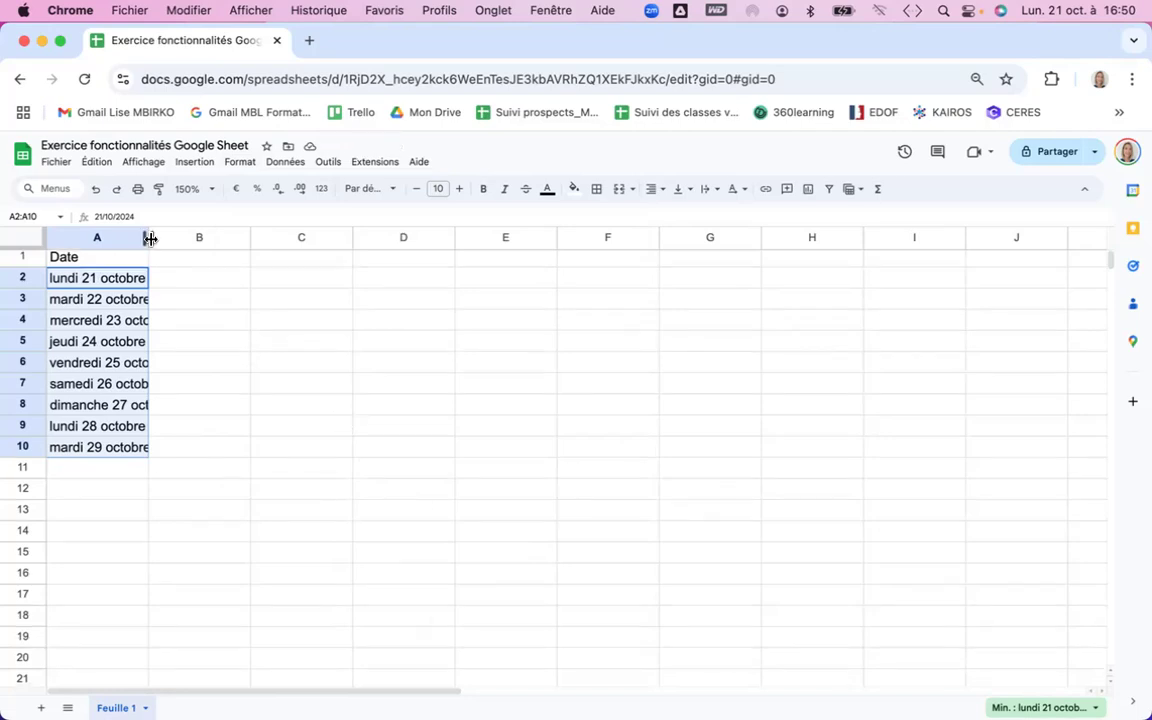
pyautogui.scroll(1, 150, 239)
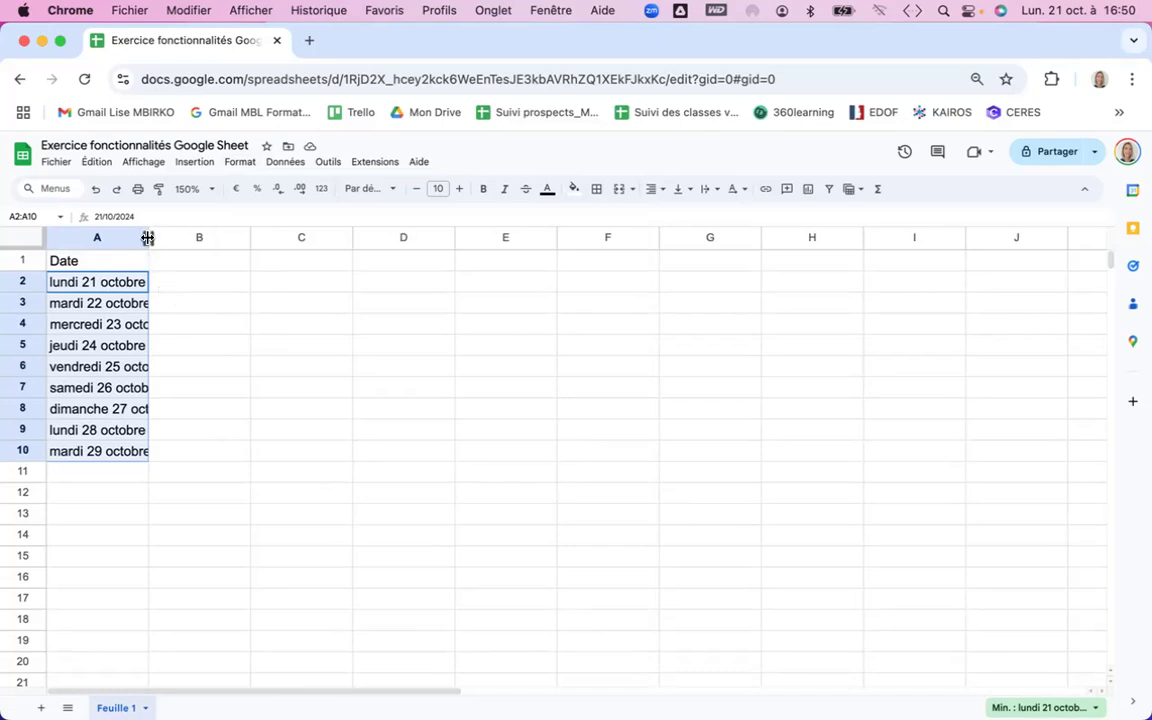
pyautogui.moveTo(148, 238); pyautogui.dragTo(148, 238)
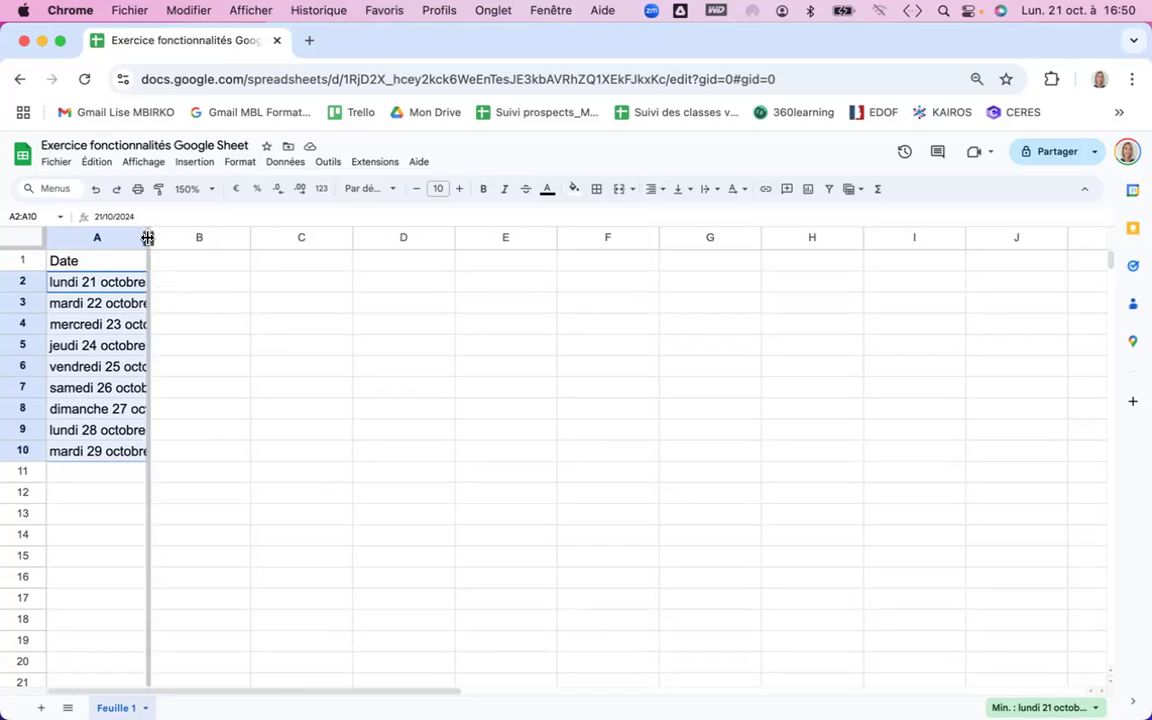
pyautogui.doubleClick(148, 238)
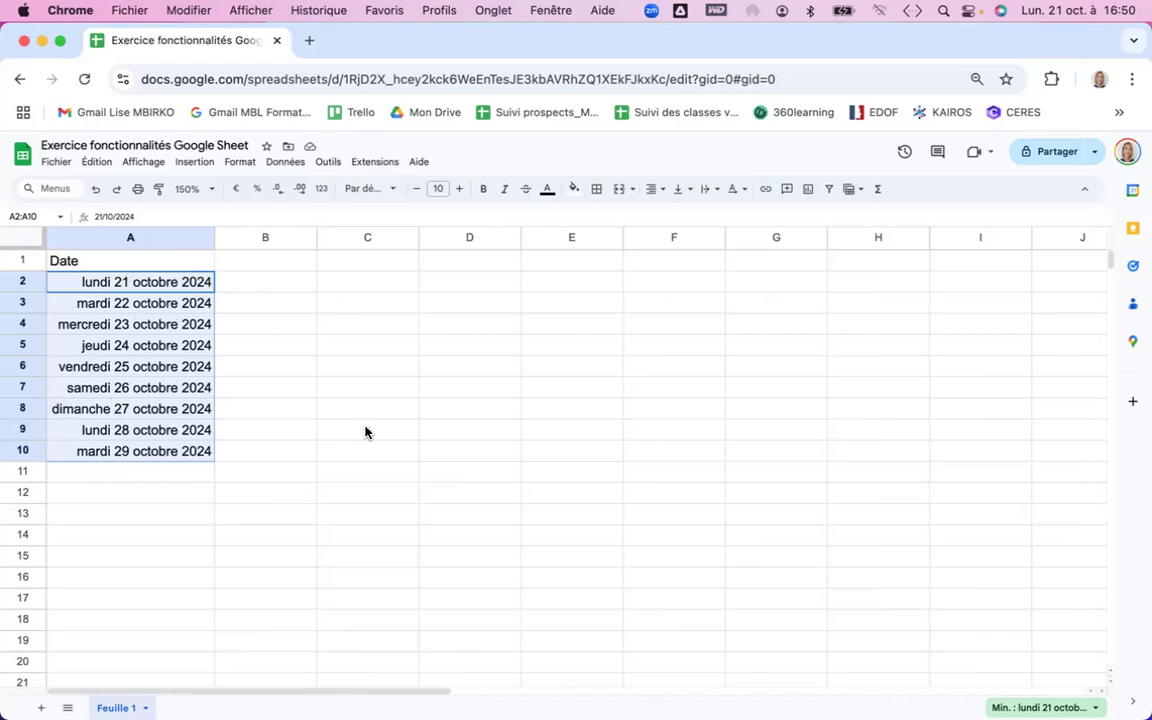
pyautogui.click(328, 407)
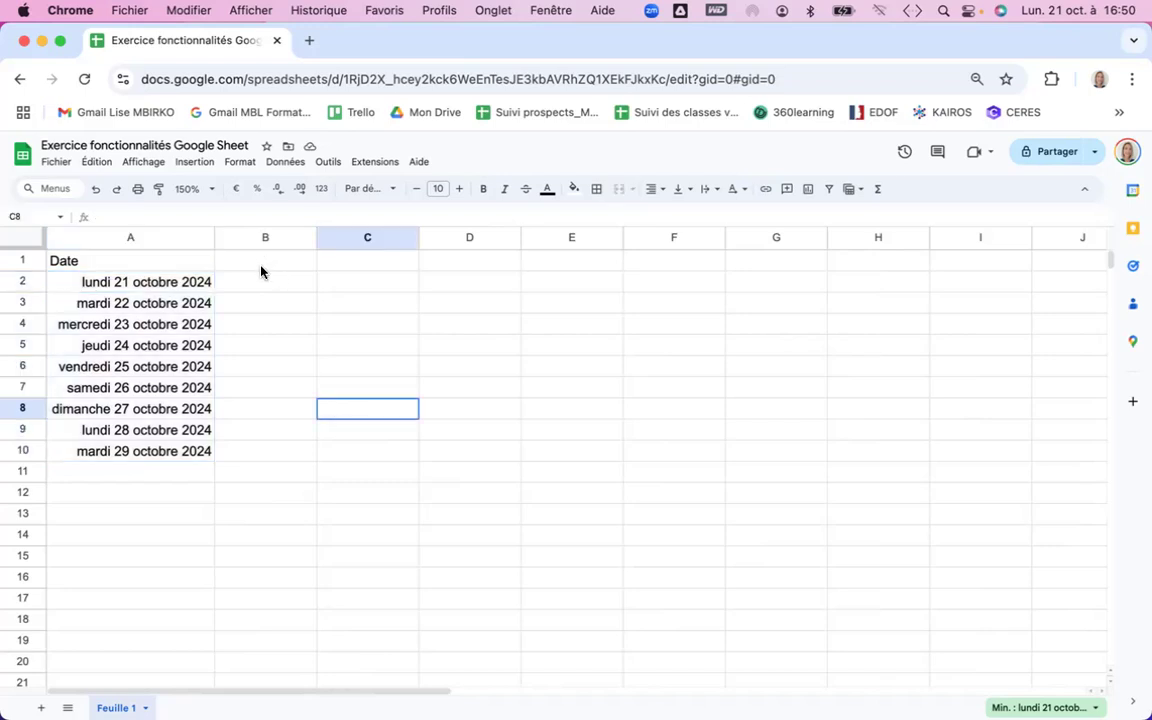
# - Examine the custom date and time formats available for the dates in A2:A10, without applying any
pyautogui.moveTo(154, 284); pyautogui.dragTo(156, 450)
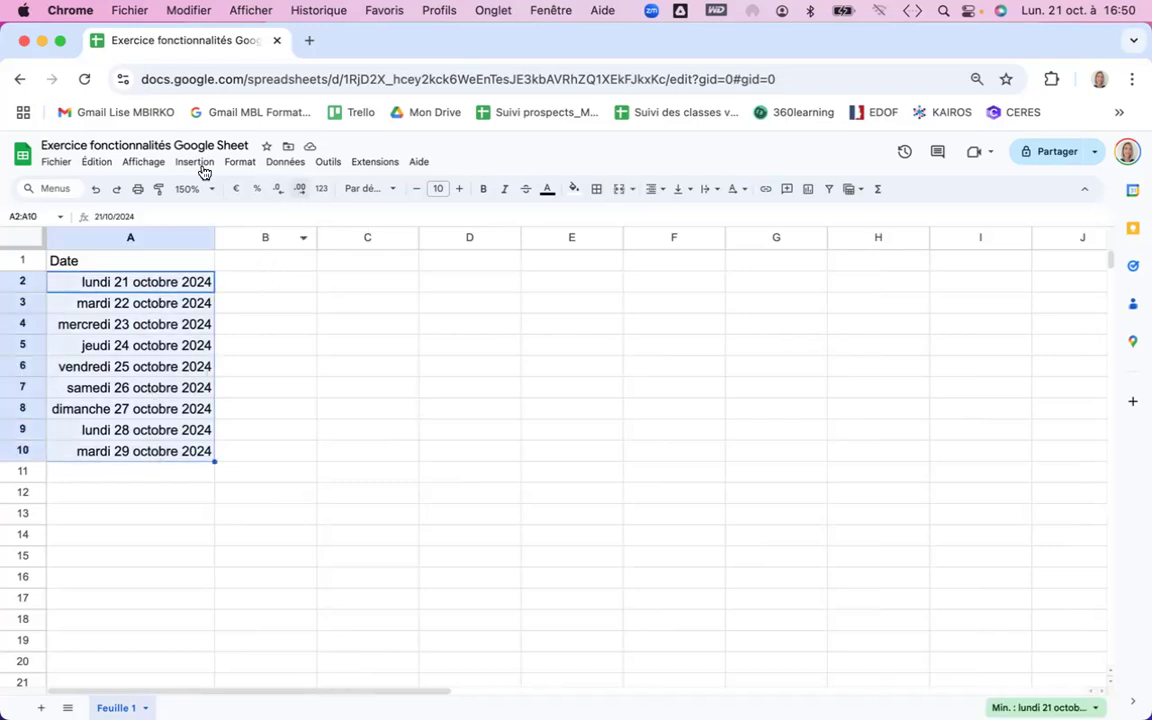
pyautogui.click(150, 162)
pyautogui.moveTo(237, 165)
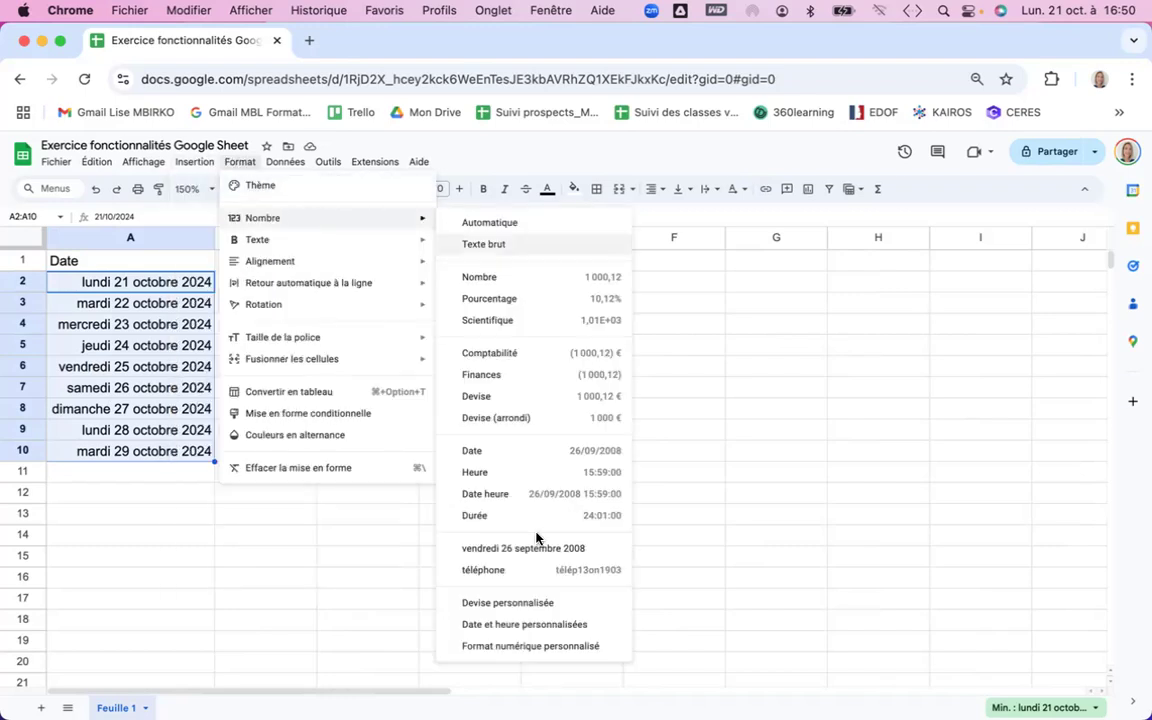
pyautogui.click(537, 624)
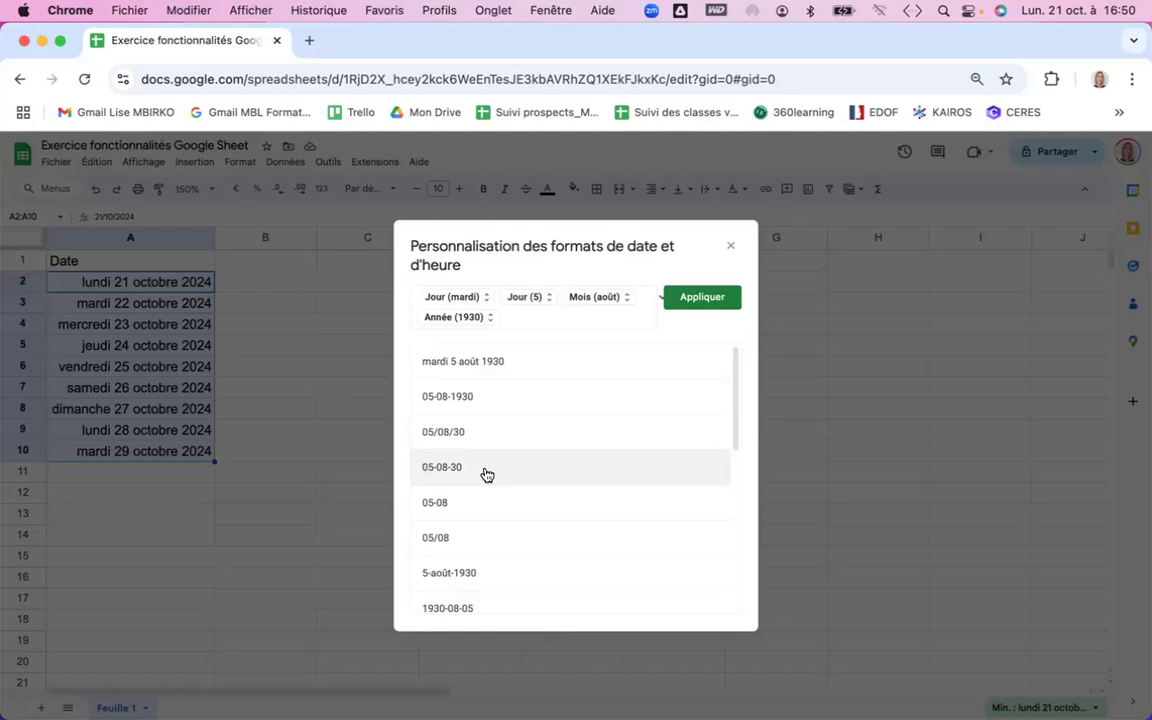
pyautogui.scroll(-5, 484, 474)
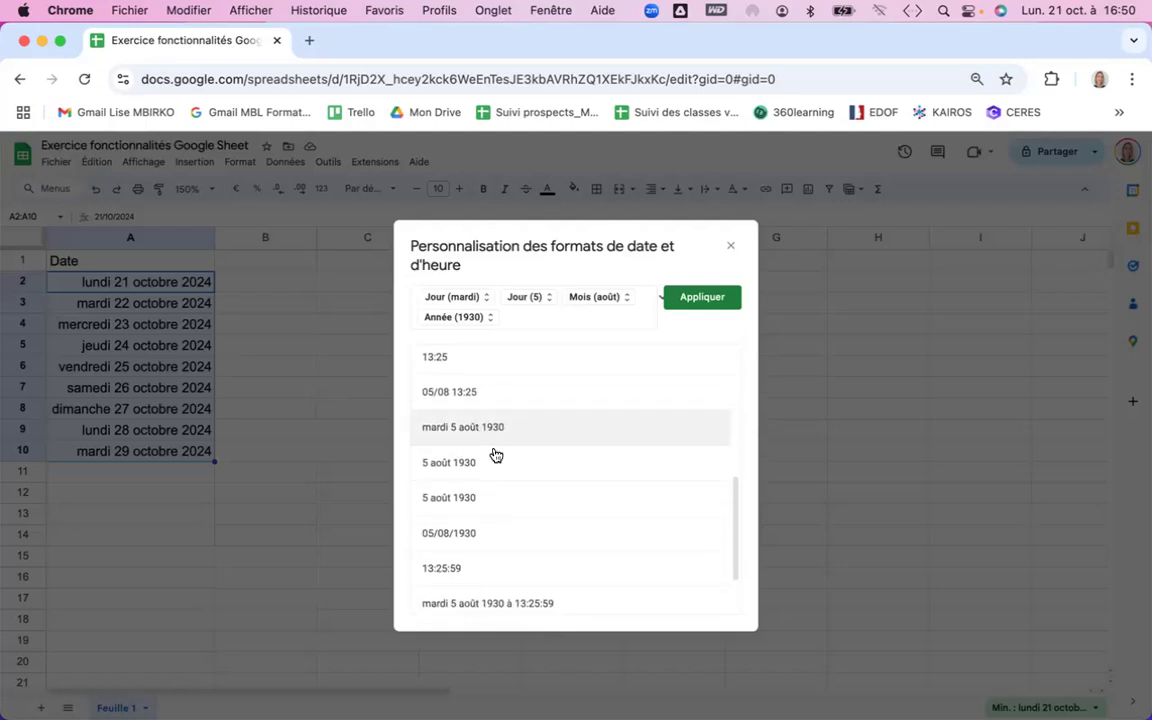
pyautogui.scroll(-2, 505, 482)
pyautogui.scroll(3, 505, 483)
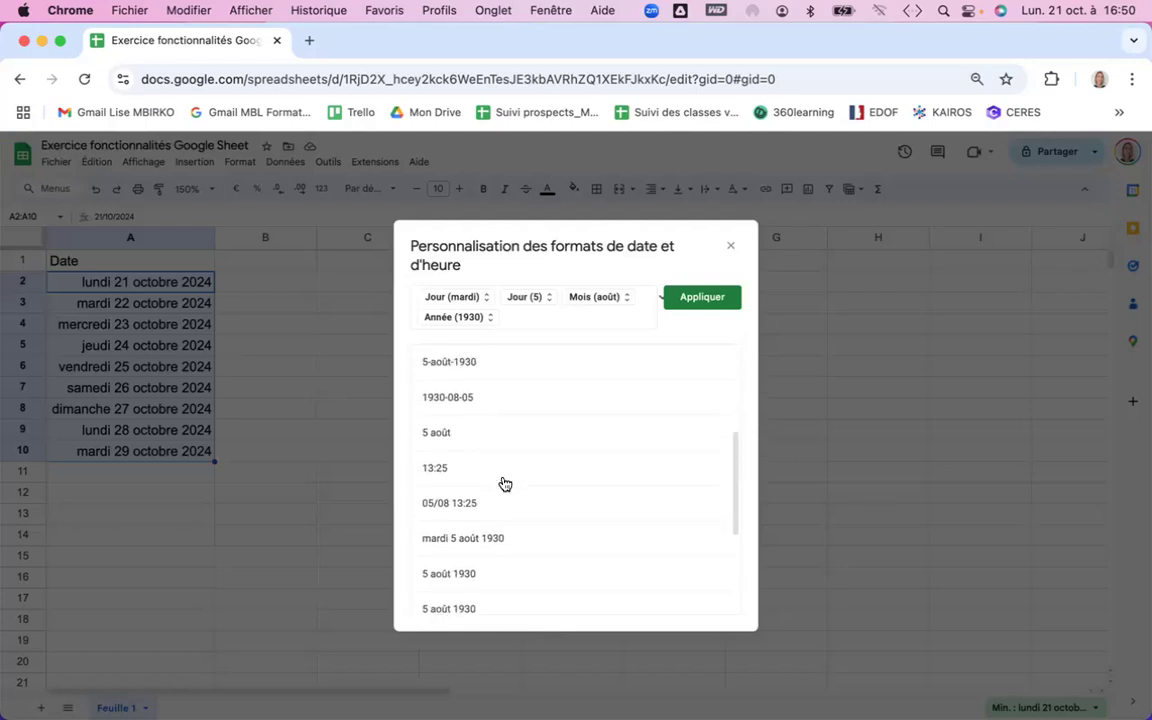
pyautogui.click(730, 246)
pyautogui.click(323, 294)
# - Enter the header "Nombres de tickets de caisse" in B1
pyautogui.click(265, 261)
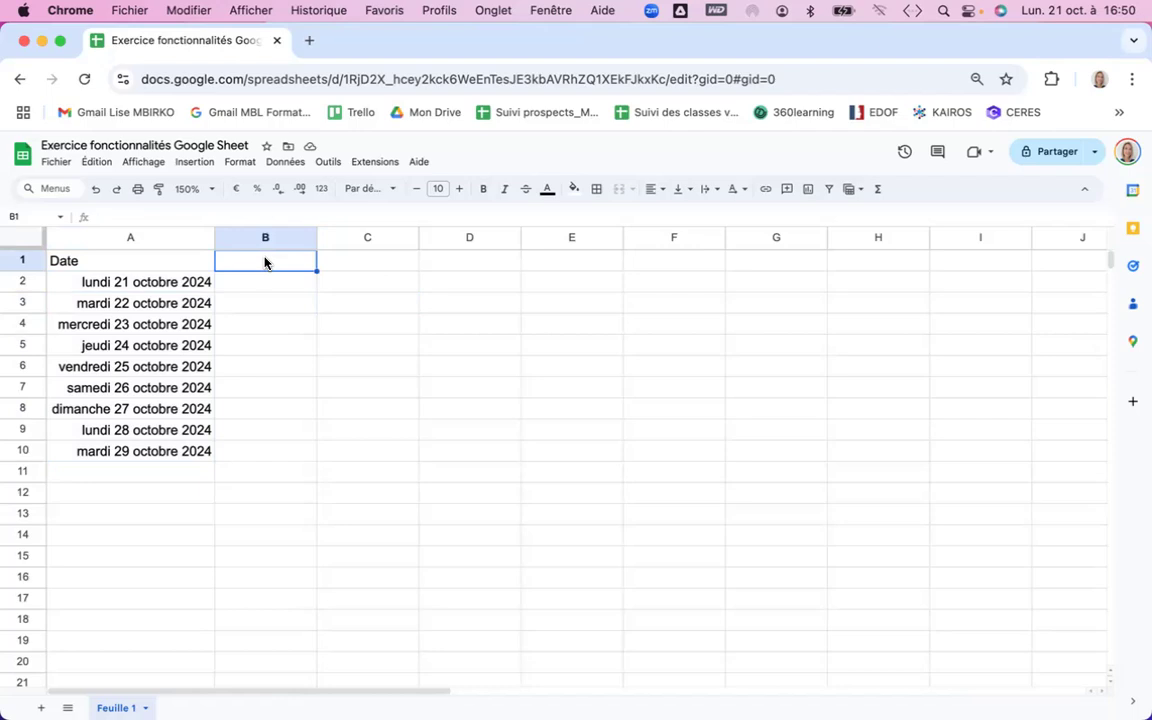
pyautogui.write('Nombres des')
pyautogui.press('BackSpace')
pyautogui.write('tickets de caisse')
pyautogui.press('Return')
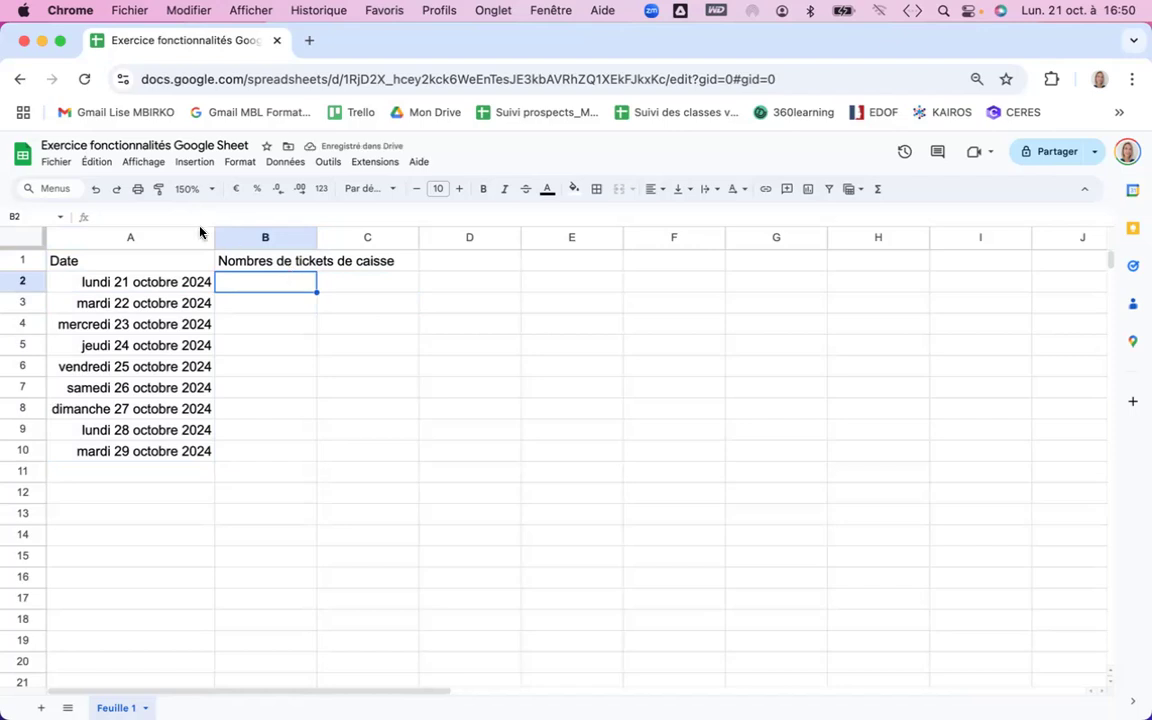
# - Narrow column A to about 90 pixels
pyautogui.moveTo(215, 236); pyautogui.dragTo(138, 236)
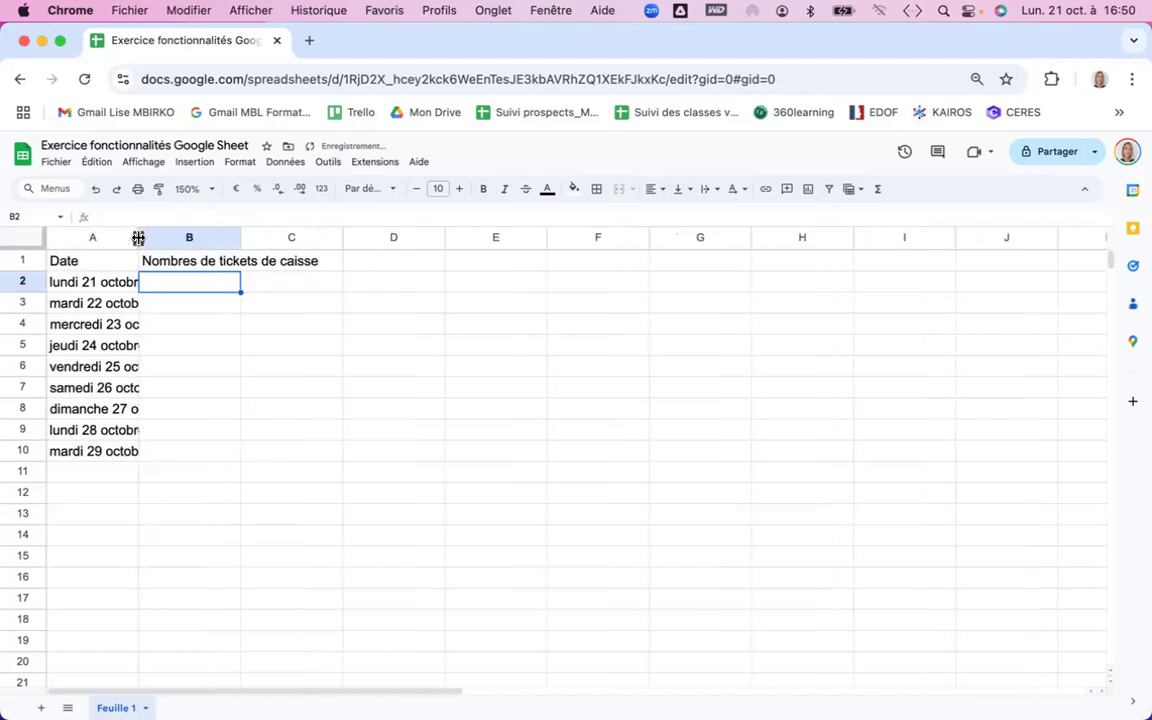
pyautogui.click(300, 365)
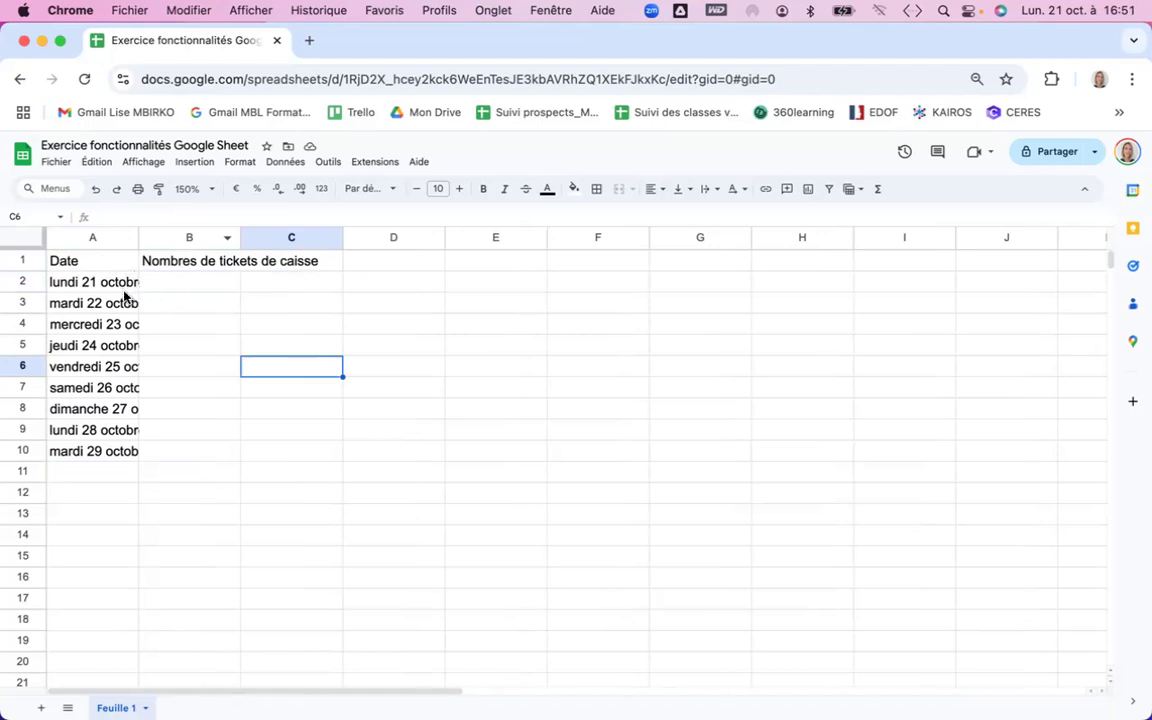
pyautogui.click(318, 264)
pyautogui.click(412, 392)
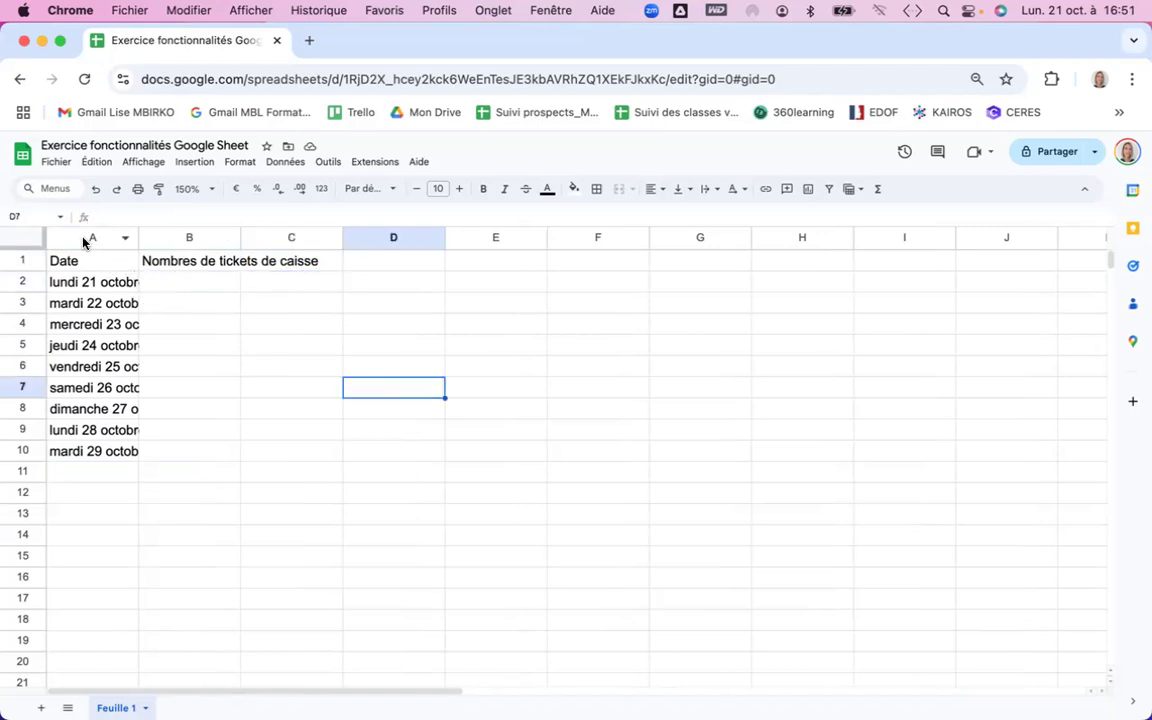
# - Resize columns A and B together so that their widths fit the data
pyautogui.moveTo(81, 239); pyautogui.dragTo(194, 239)
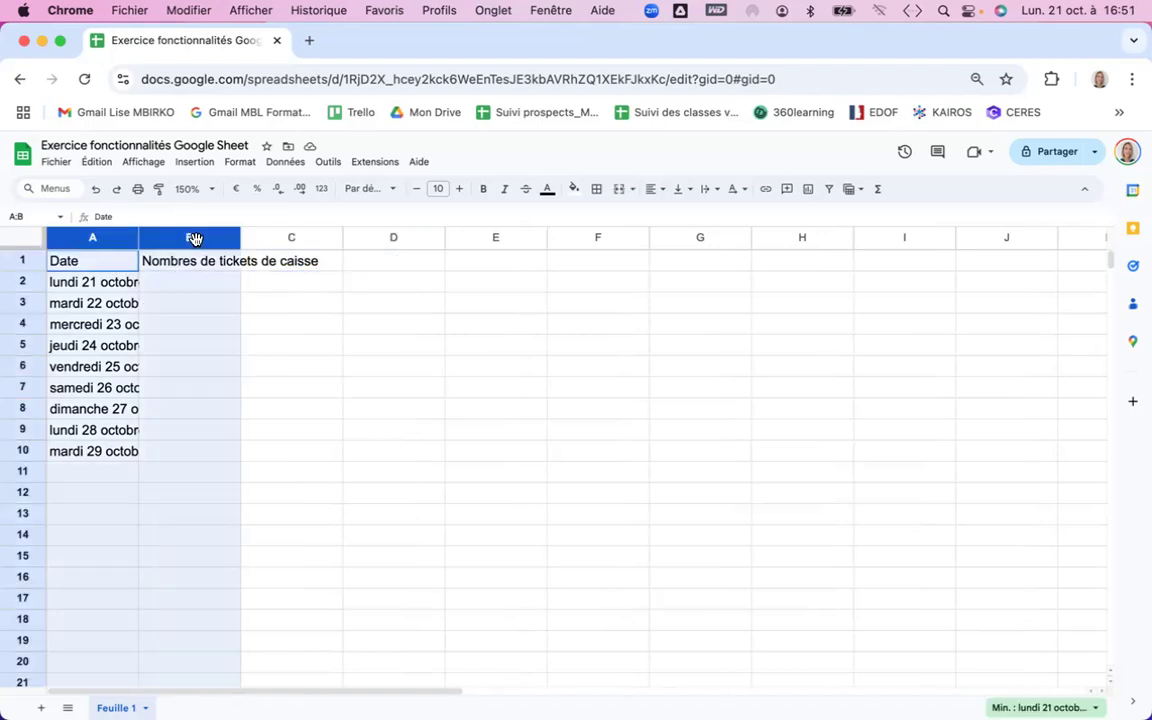
pyautogui.click(434, 395)
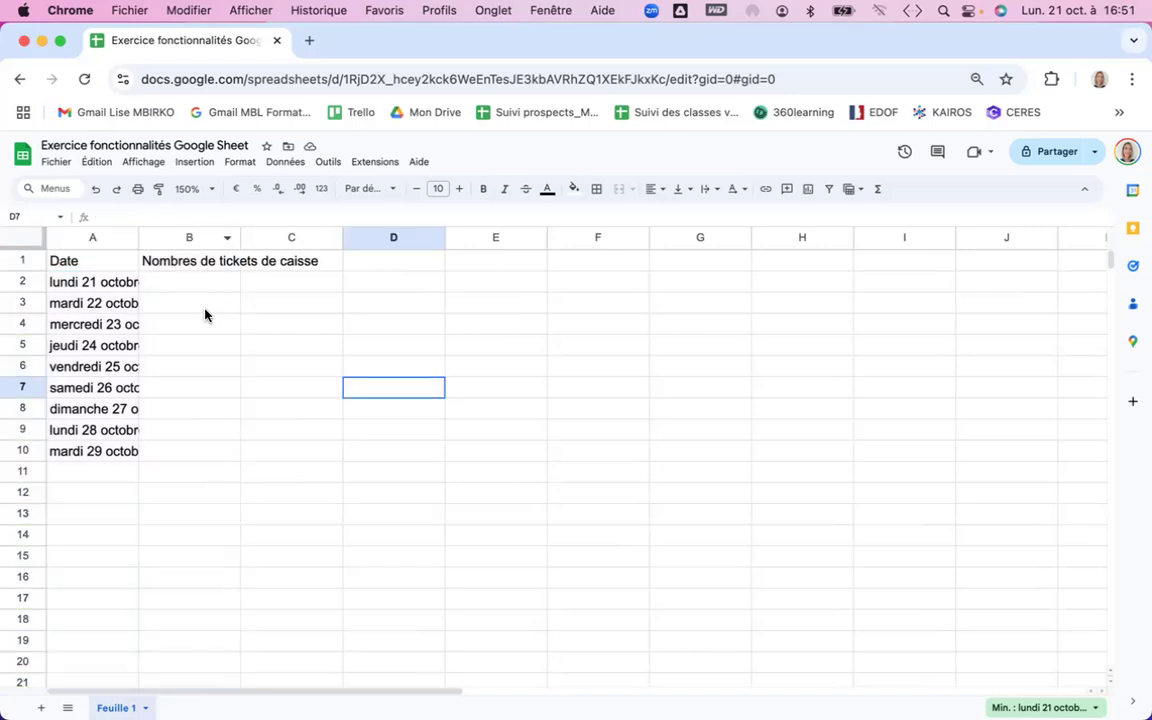
pyautogui.click(81, 239)
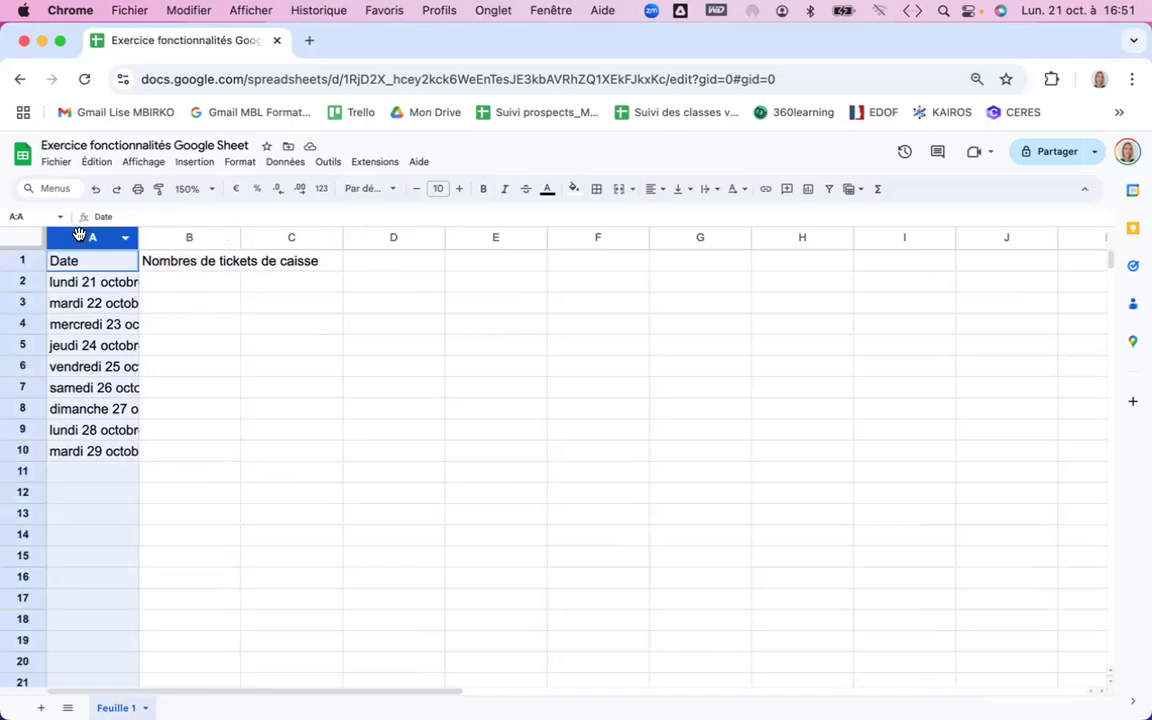
pyautogui.keyDown('shift'); pyautogui.click(172, 239); pyautogui.keyUp('shift')
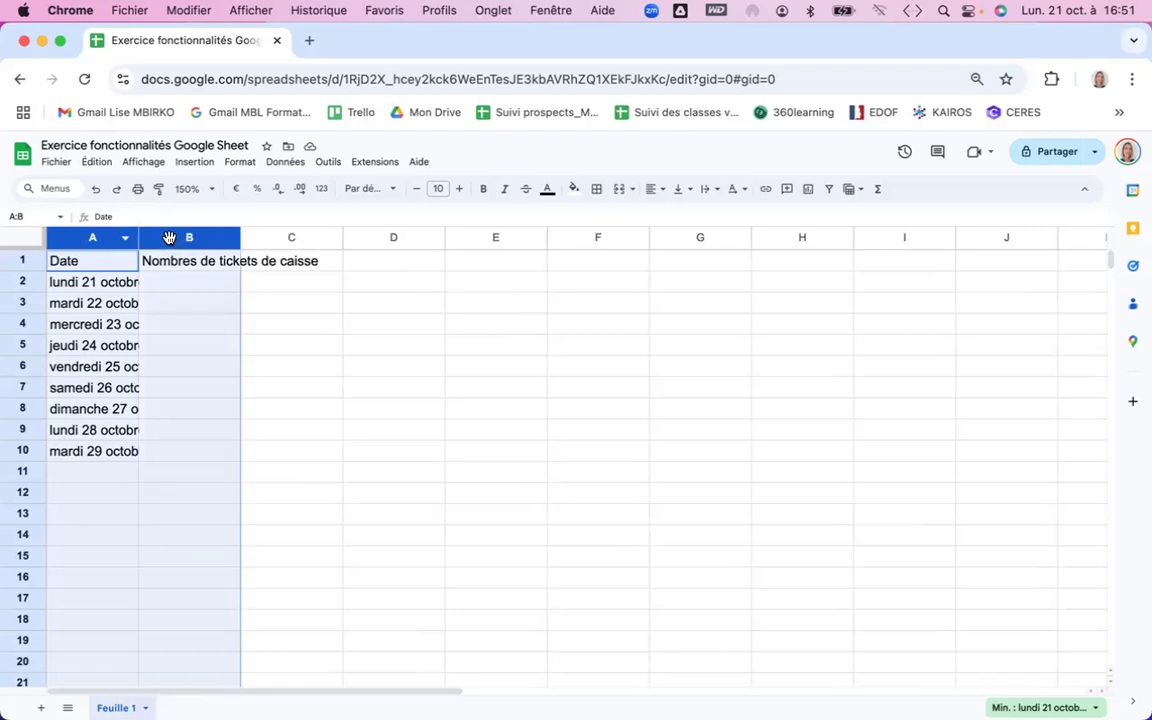
pyautogui.rightClick(168, 240)
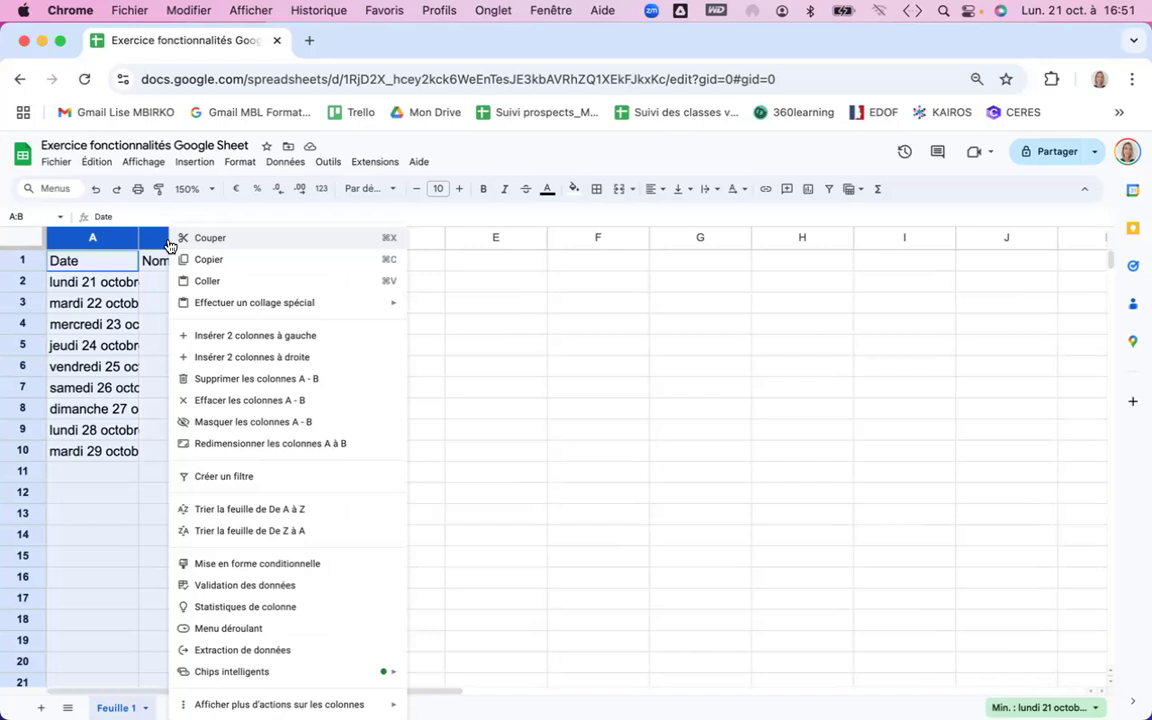
pyautogui.click(240, 445)
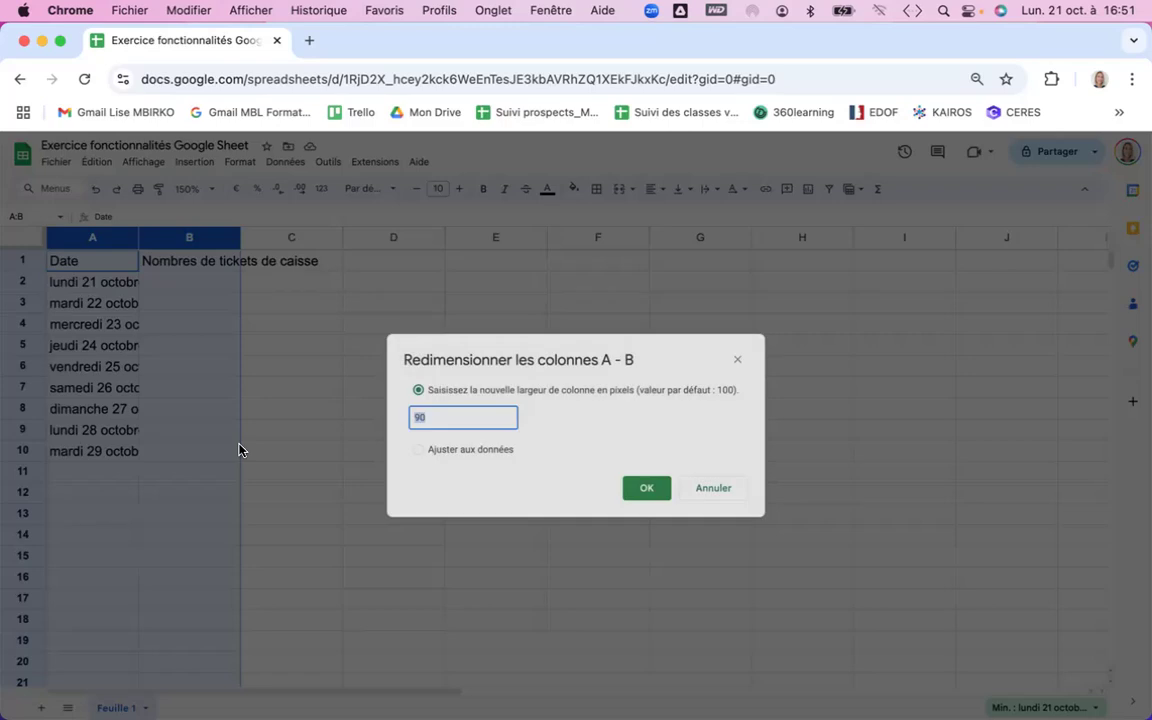
pyautogui.click(418, 455)
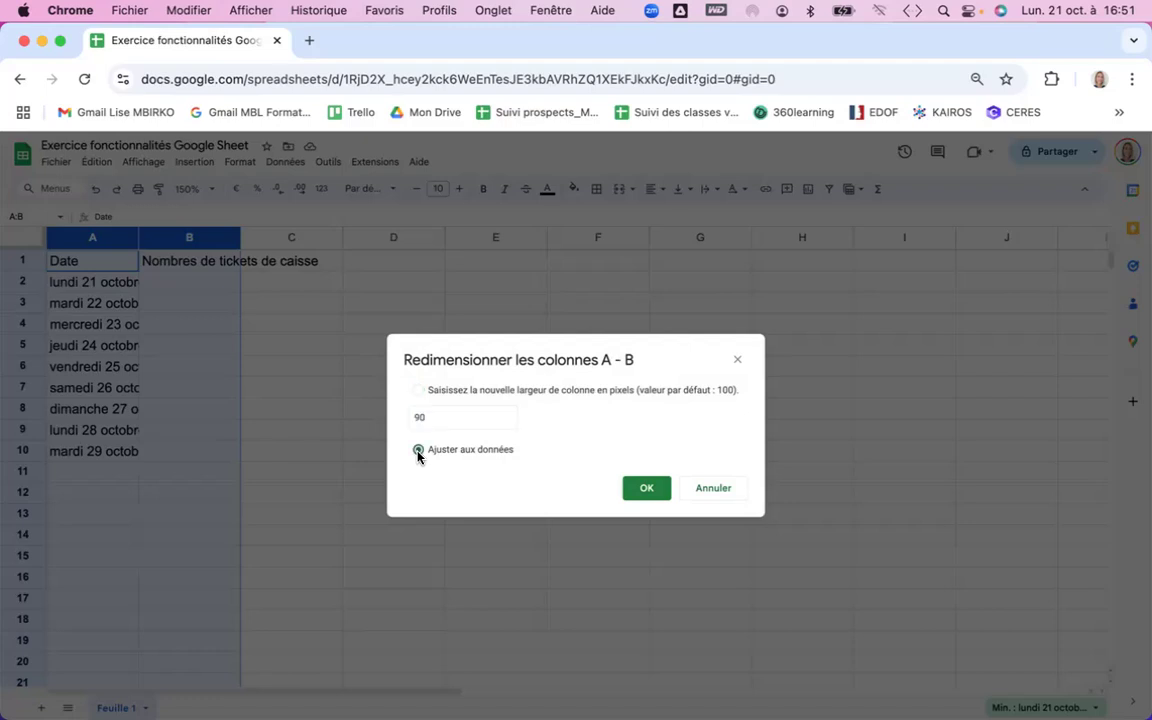
pyautogui.click(643, 488)
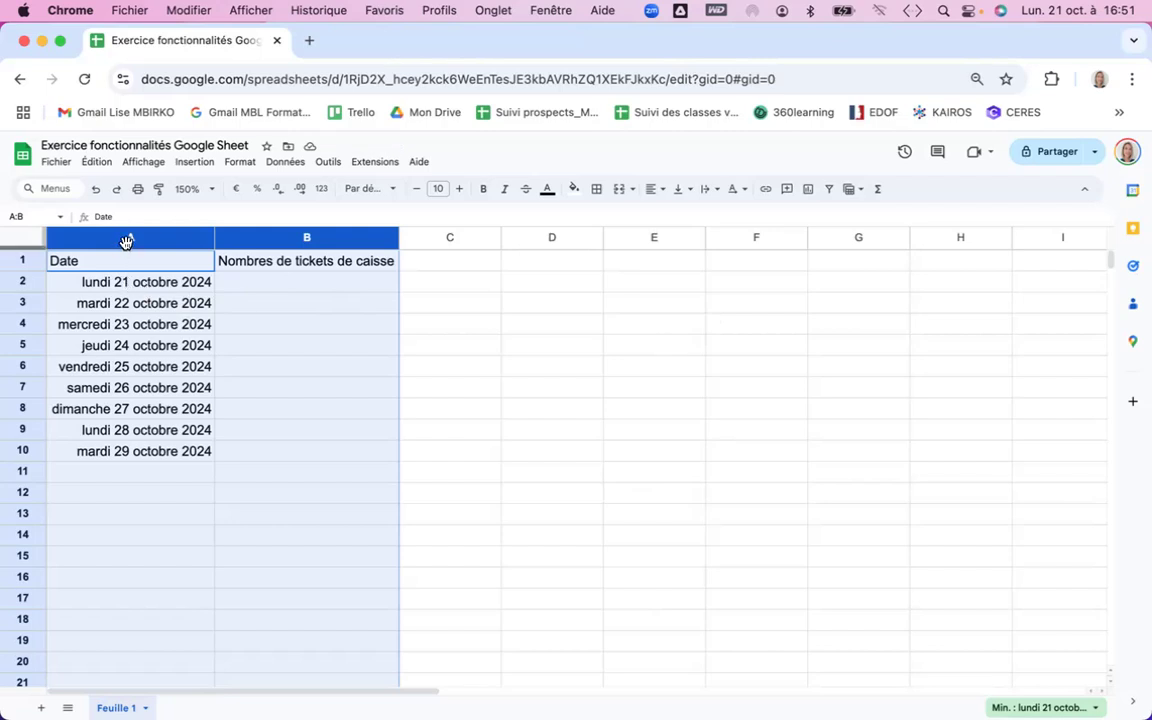
# - Reapply the fit-to-data width to columns A and B and deselect them
pyautogui.rightClick(257, 235)
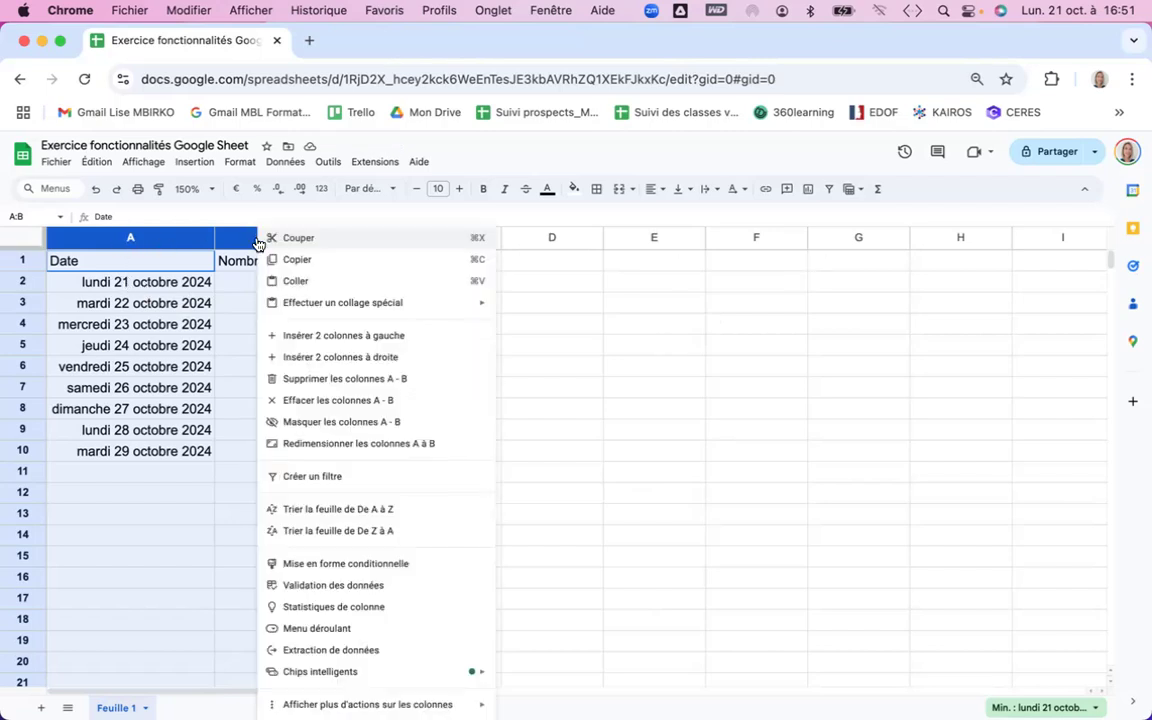
pyautogui.click(328, 445)
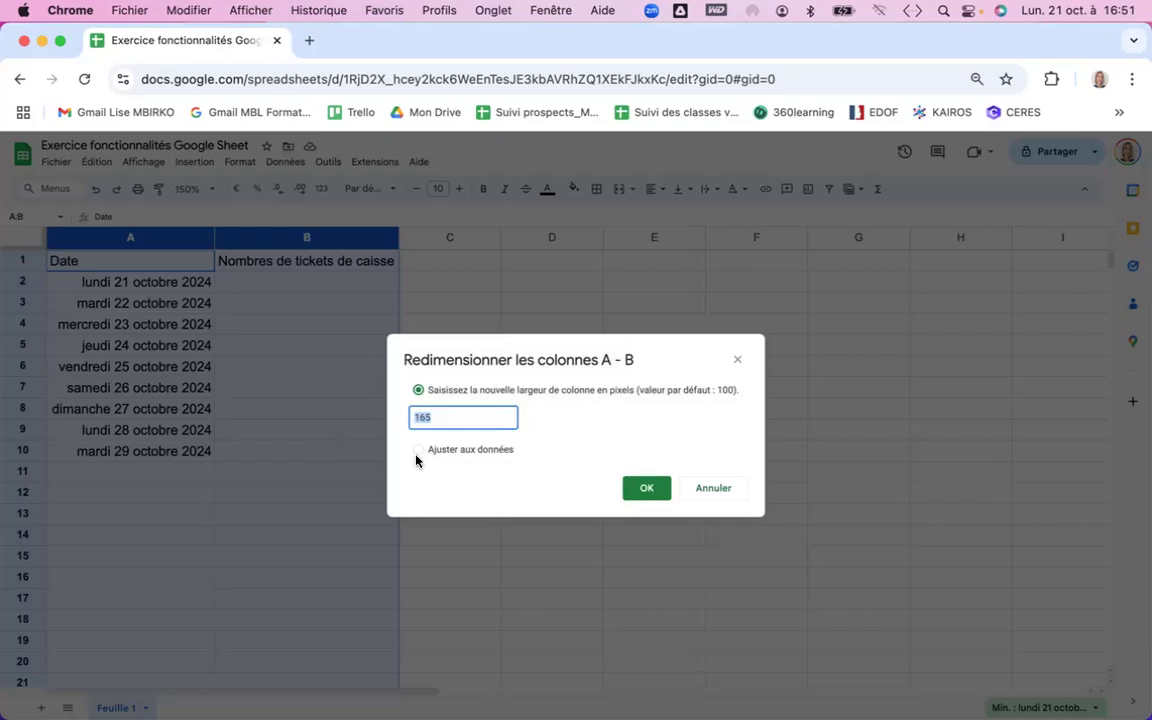
pyautogui.click(419, 450)
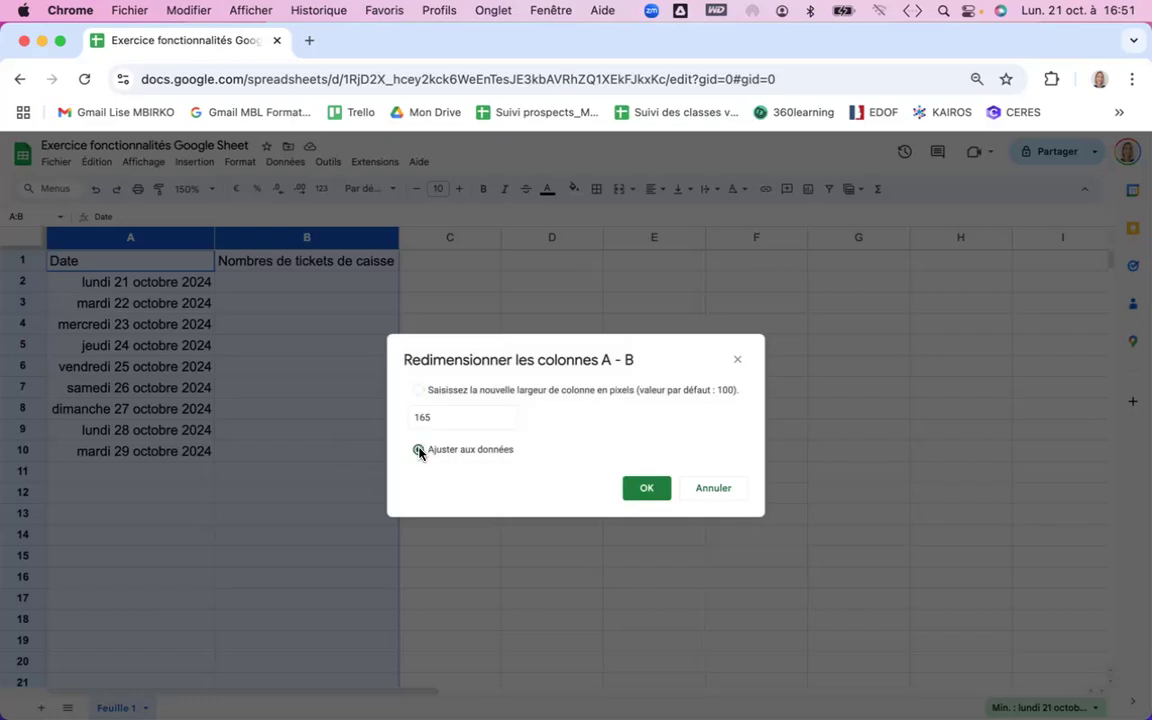
pyautogui.click(638, 488)
pyautogui.click(475, 457)
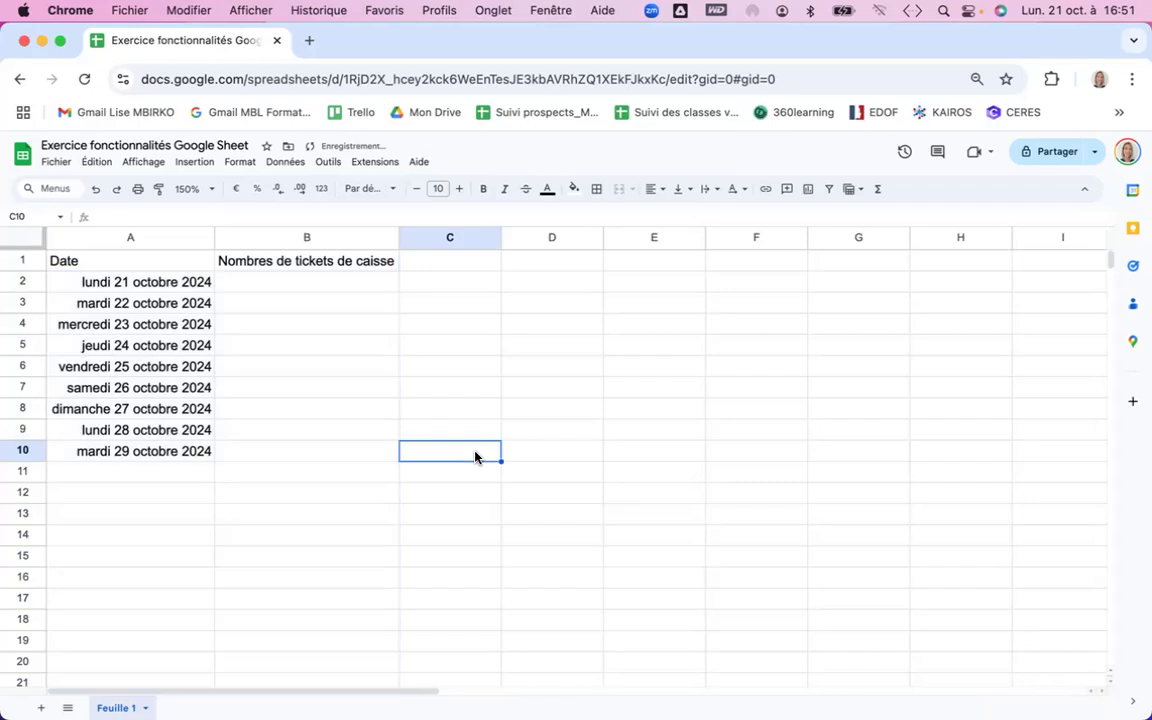
# - Enter the ticket counts 28, 89, 47 and 8 in B2:B5
pyautogui.click(271, 285)
pyautogui.write('28')
pyautogui.press('Return')
pyautogui.write('89')
pyautogui.press('Return')
pyautogui.write('47')
pyautogui.press('Return')
pyautogui.write('8')
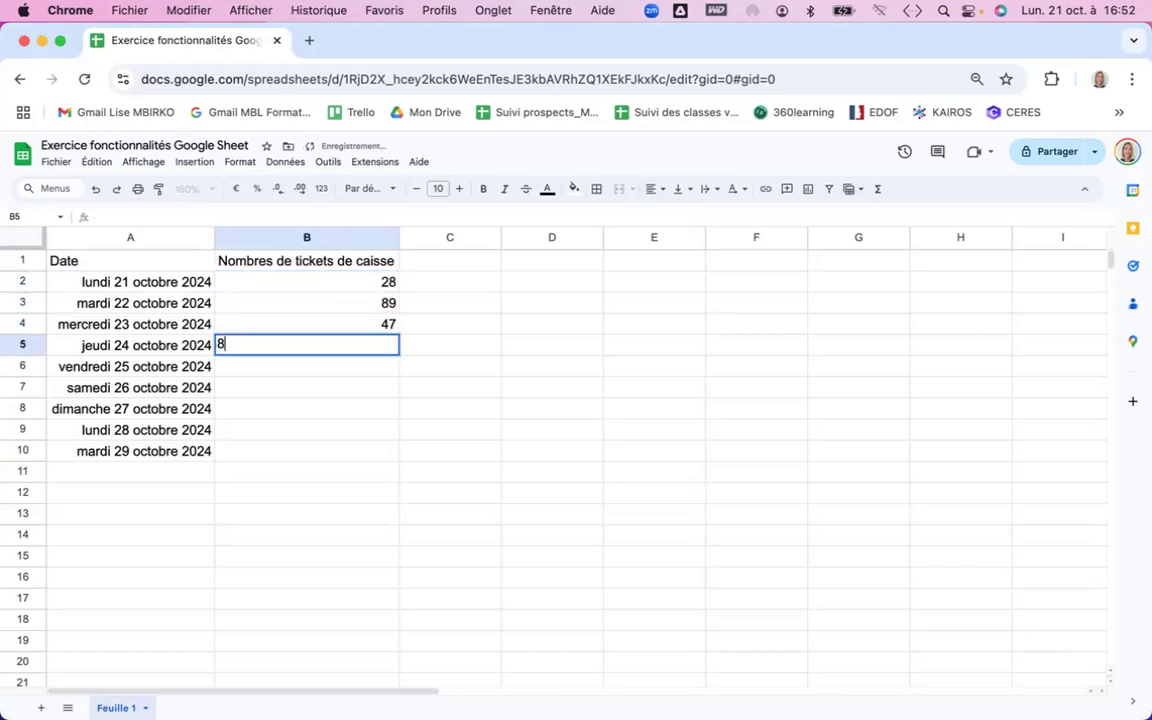
pyautogui.press('Return')
# - Enter the ticket counts 16, 150, 0, 49 and 18 in B6:B10
pyautogui.write('16')
pyautogui.press('Return')
pyautogui.write('150')
pyautogui.press('Return')
pyautogui.write('0')
pyautogui.press('Return')
pyautogui.write('49')
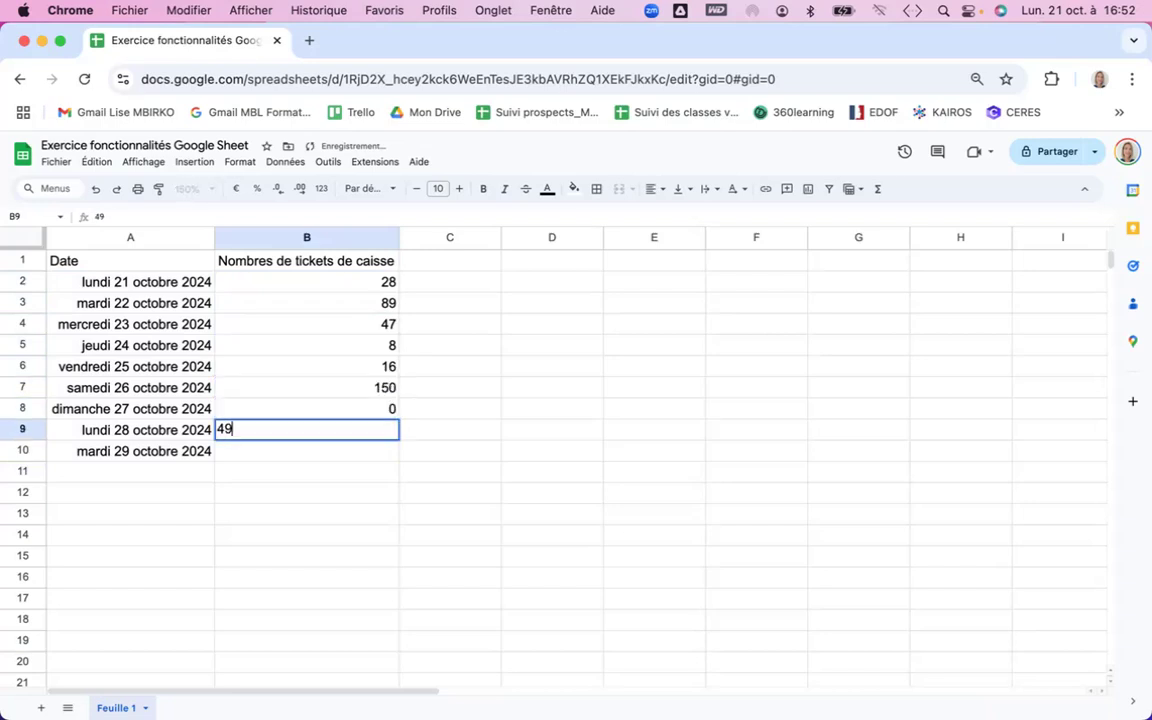
pyautogui.press('Return')
pyautogui.write('18')
pyautogui.click(518, 344)
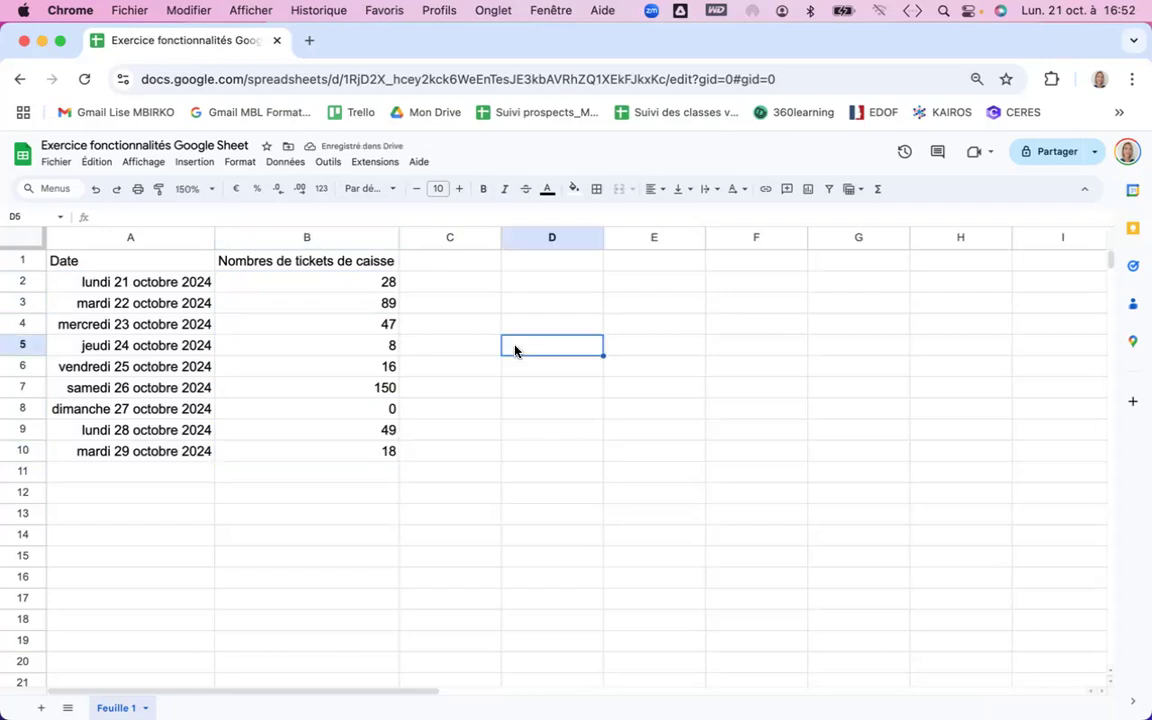
# - Total the ticket counts in B11 using the suggested sum formula for B2:B10
pyautogui.click(263, 476)
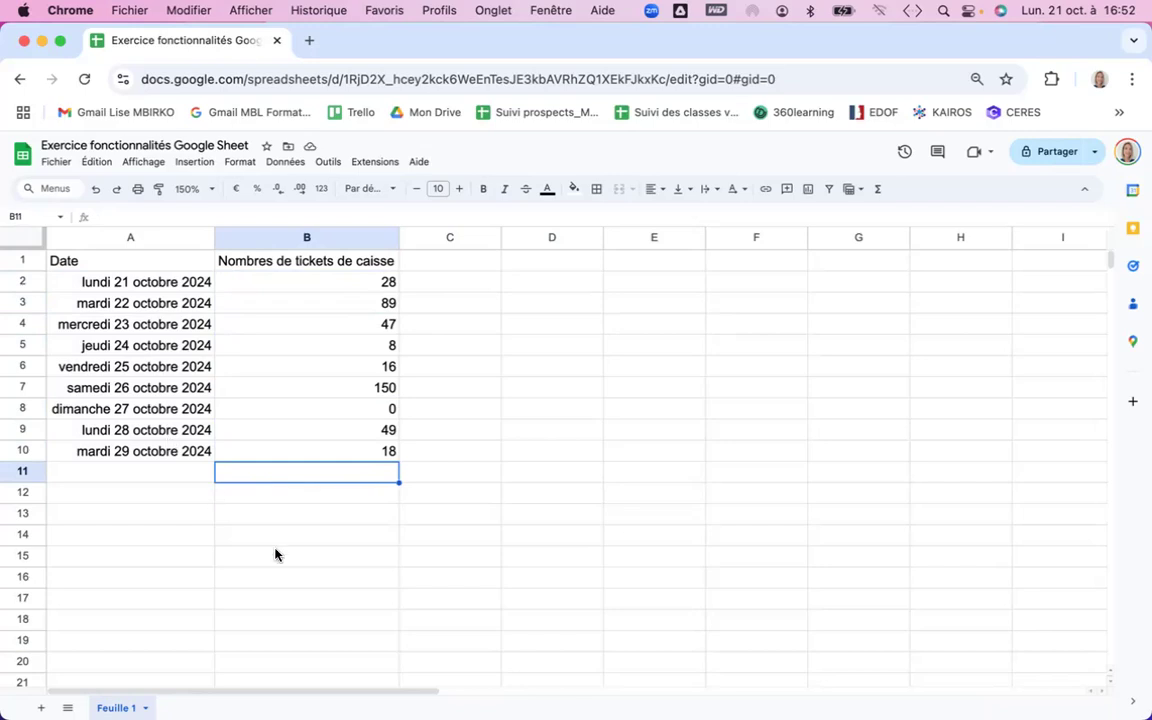
pyautogui.write('=')
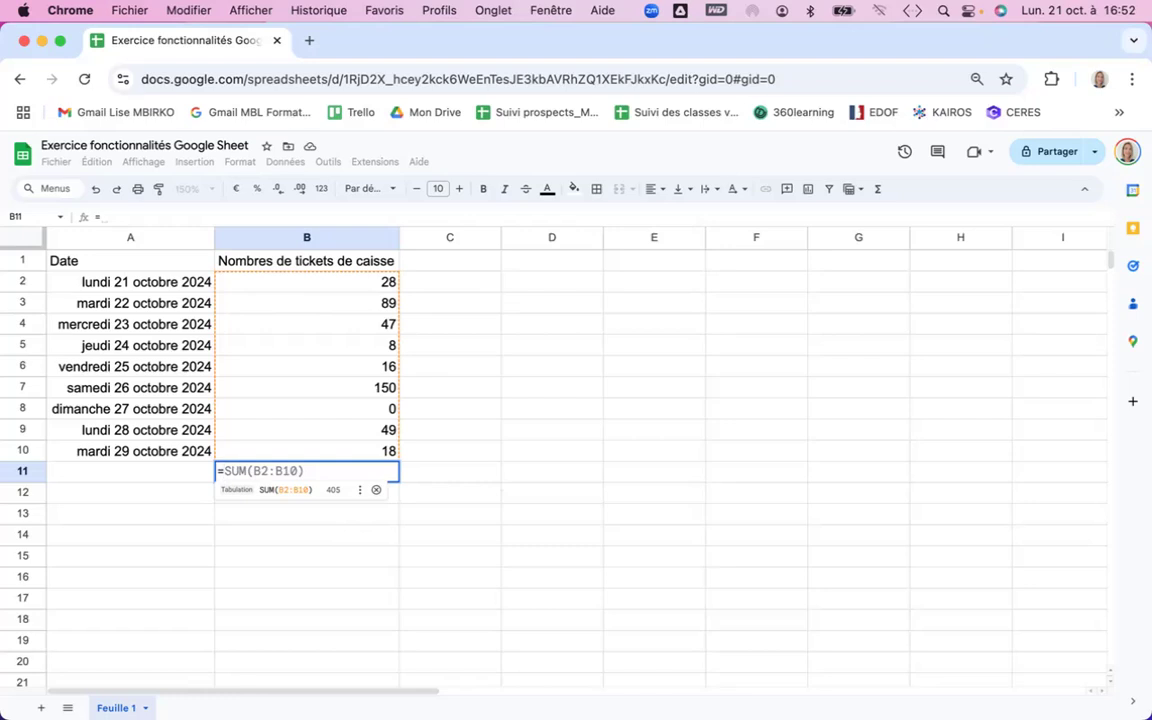
pyautogui.press('Tab')
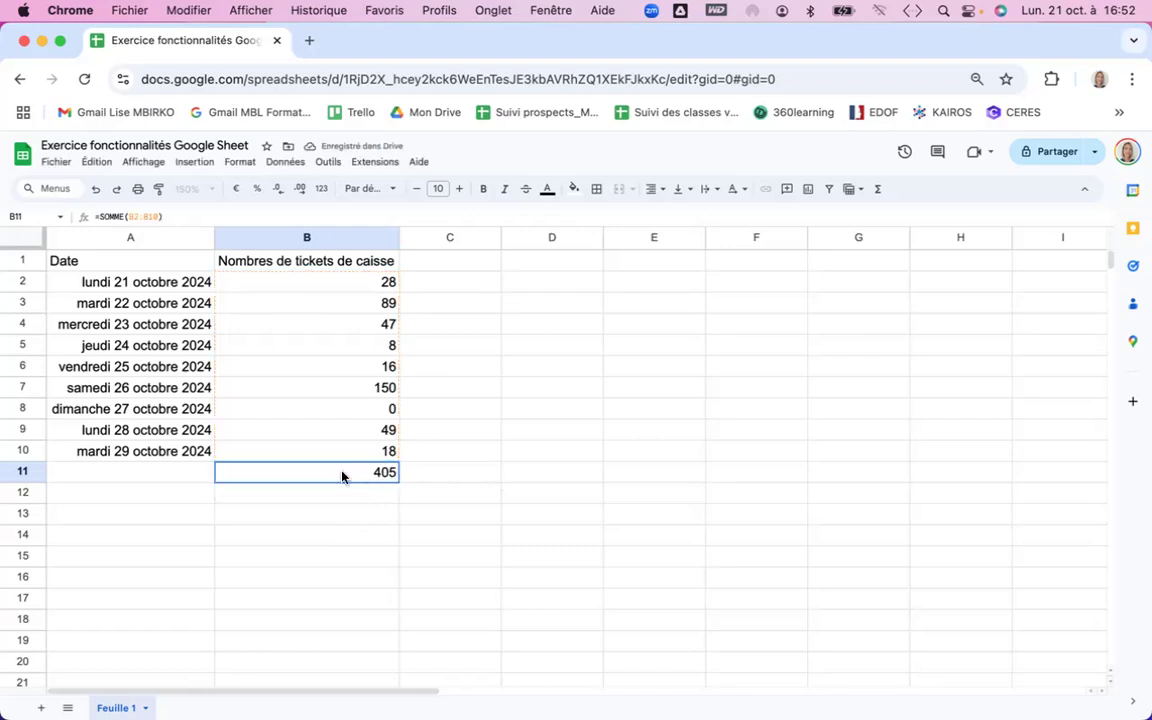
# - Label A11 "Somme des tickets" and A12 "Moyenne par jour"
pyautogui.click(160, 482)
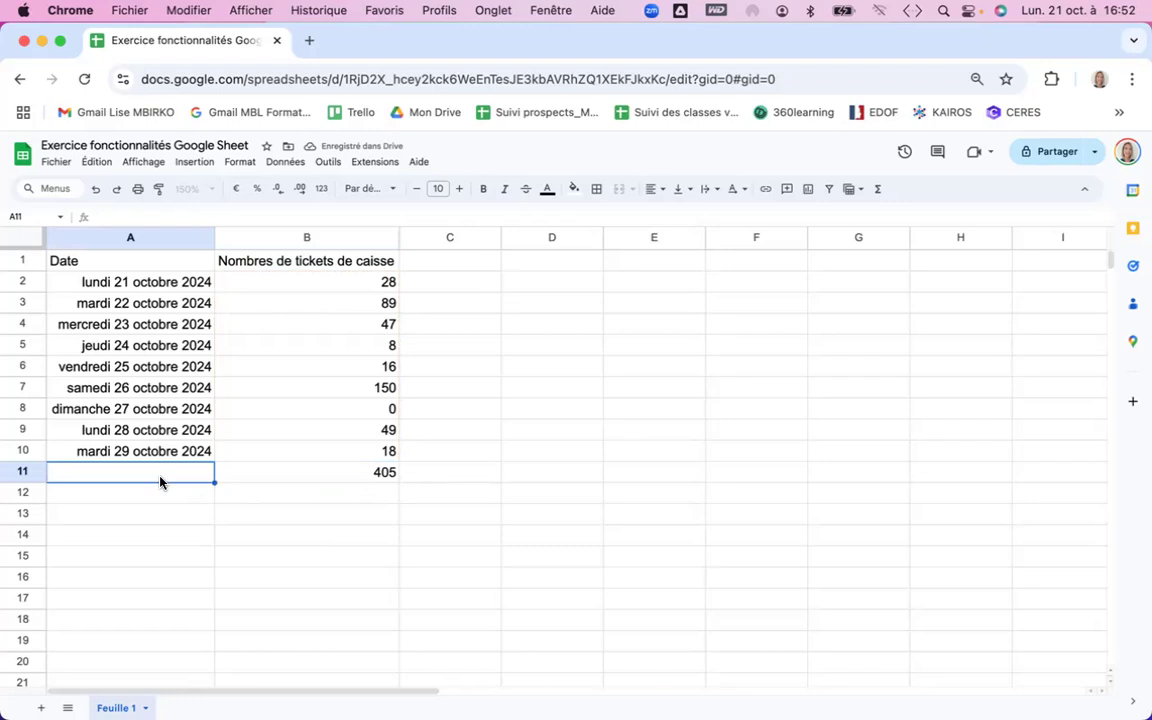
pyautogui.write('Som')
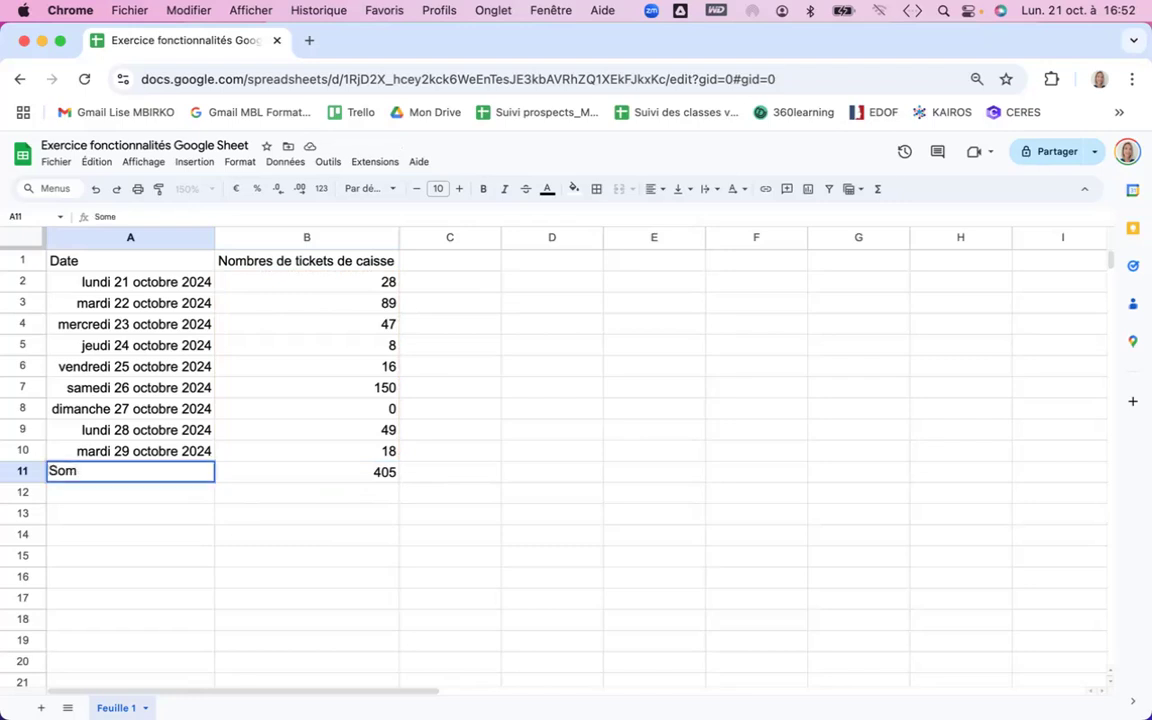
pyautogui.write('me des tickets')
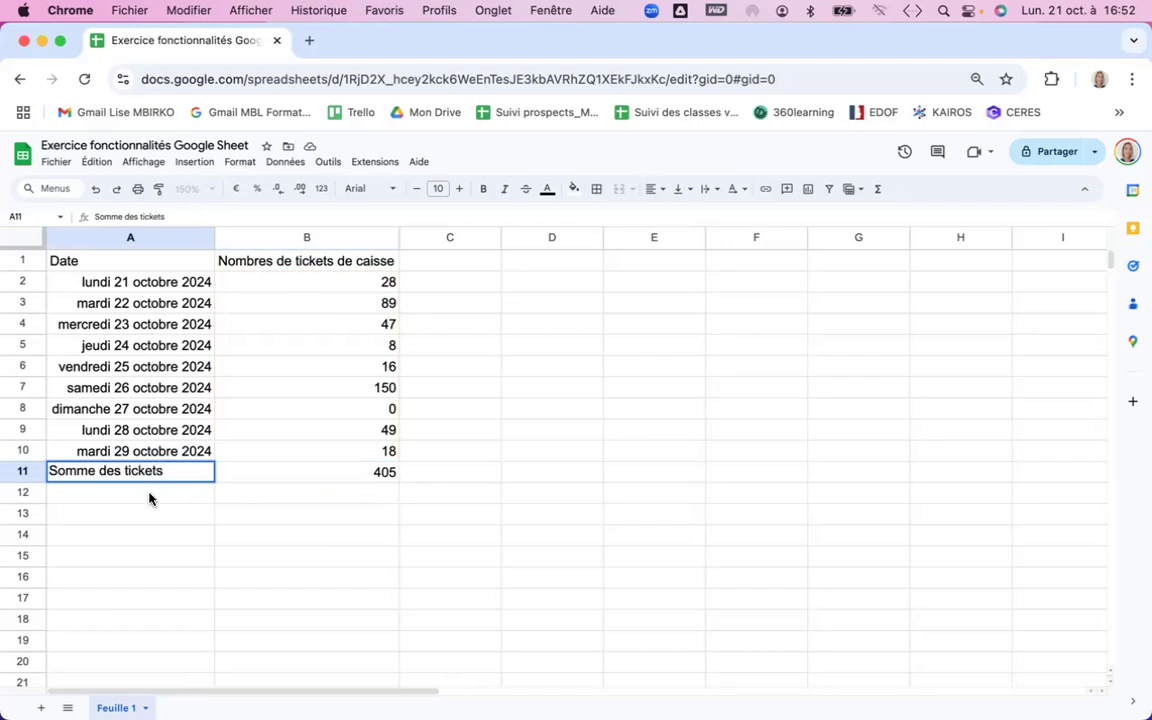
pyautogui.press('Return')
pyautogui.write('M')
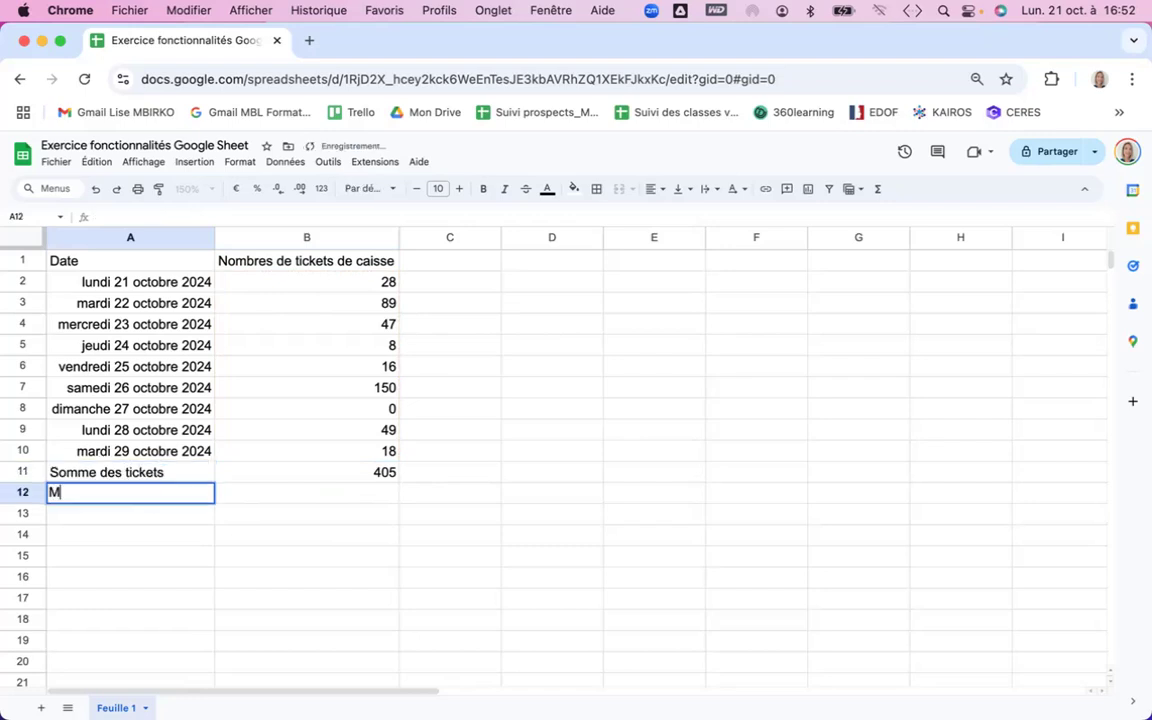
pyautogui.write('oyenne par jour')
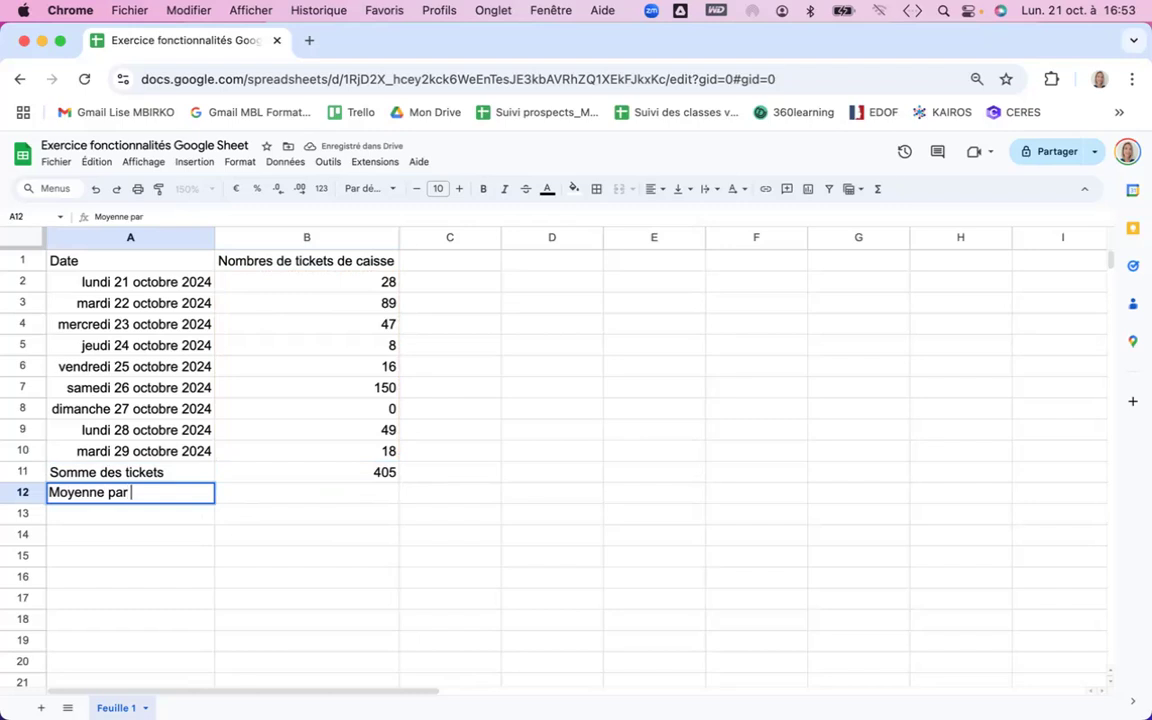
# - Start a formula in B12, abandon it and clear the "Moyenne par jour" label from A12
pyautogui.click(349, 502)
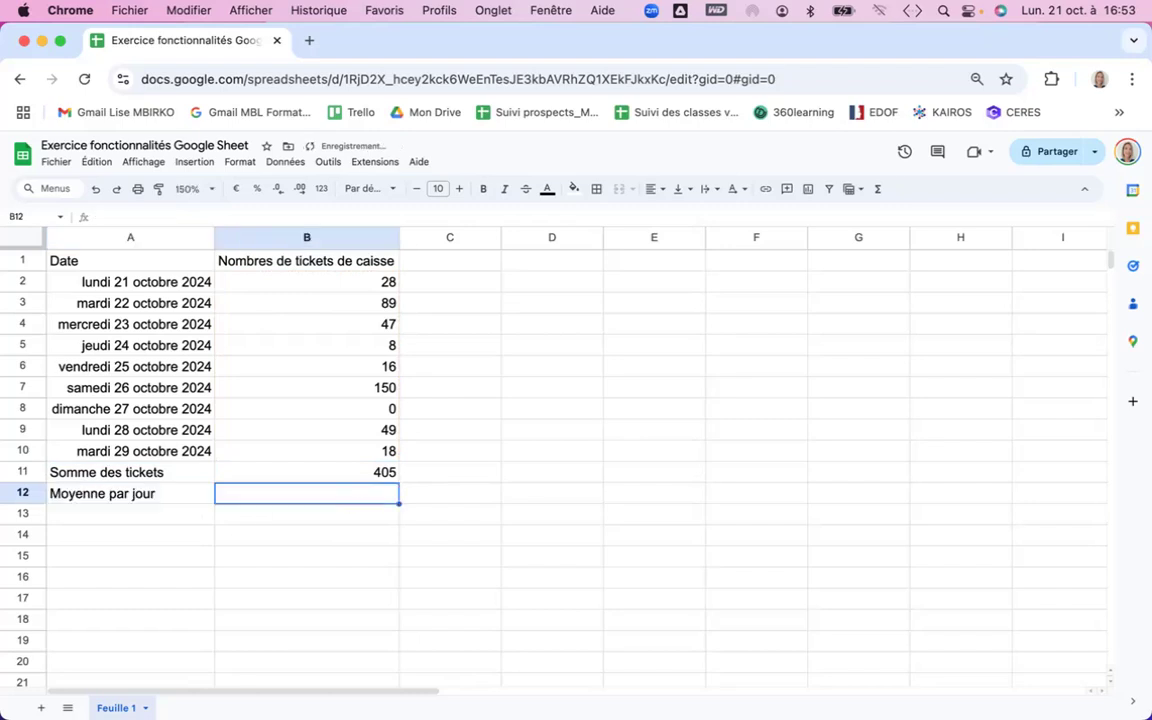
pyautogui.write('=')
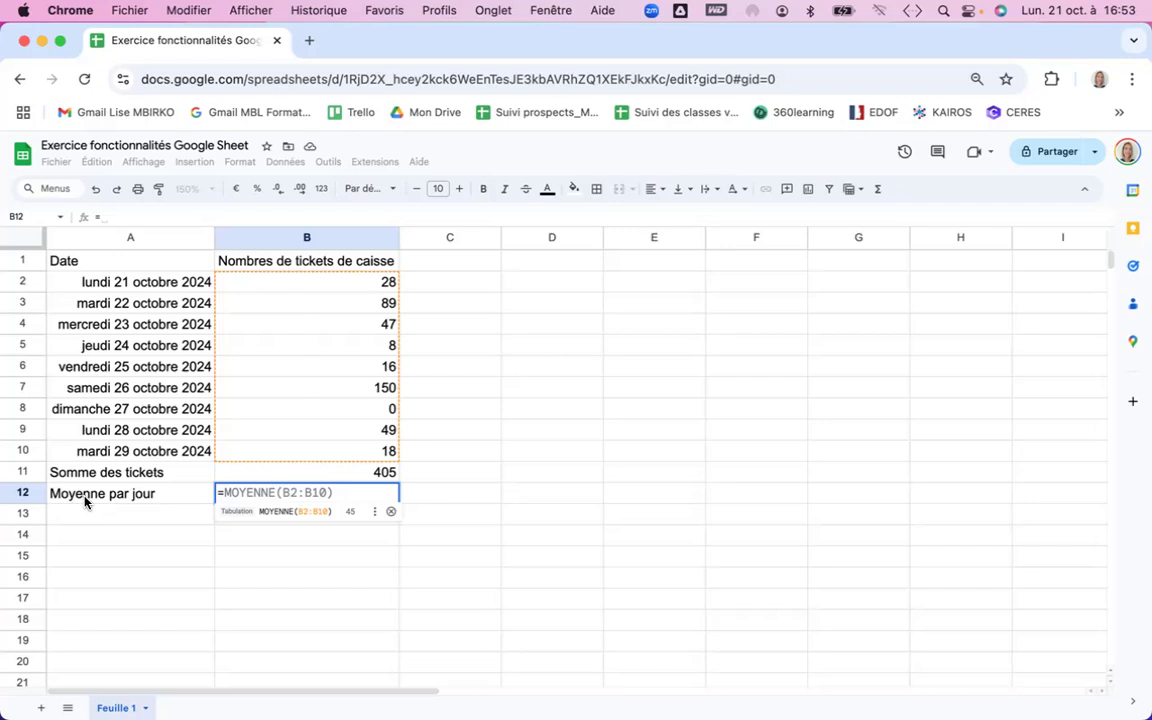
pyautogui.click(105, 515)
pyautogui.click(116, 492)
pyautogui.press('BackSpace')
pyautogui.click(131, 499)
pyautogui.press('BackSpace')
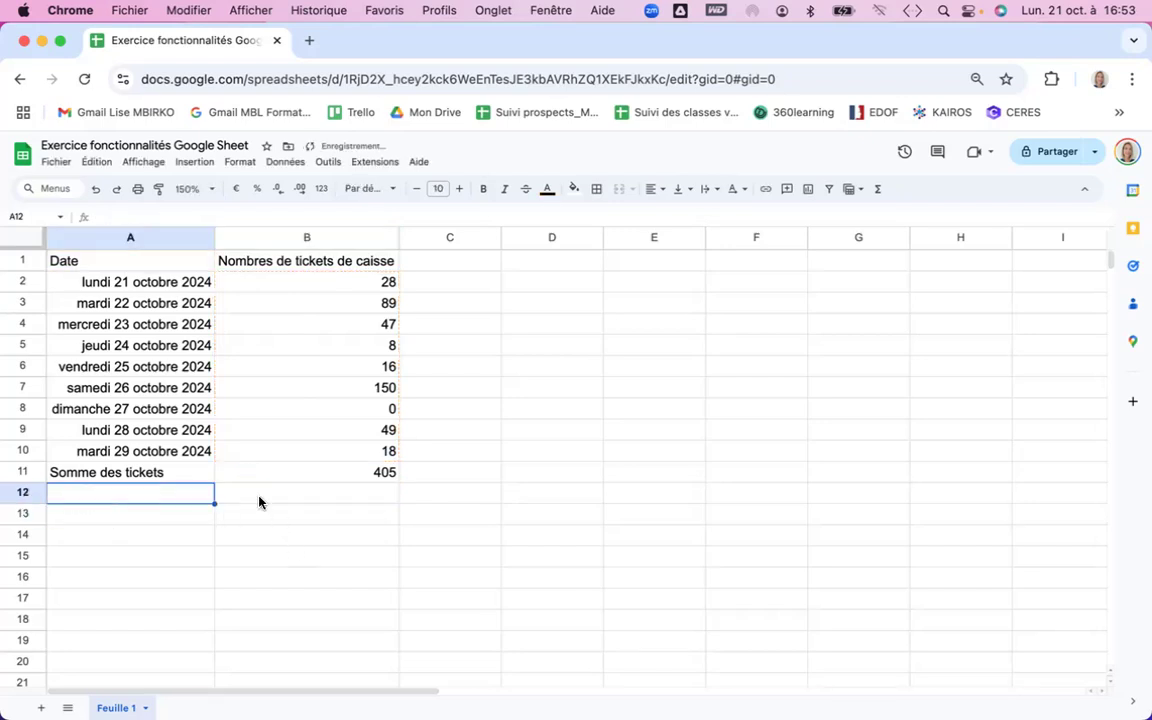
# - Start a formula in B12, try the MOYENNE function by name and cut the entry back to the equals sign
pyautogui.click(259, 499)
pyautogui.write('=')
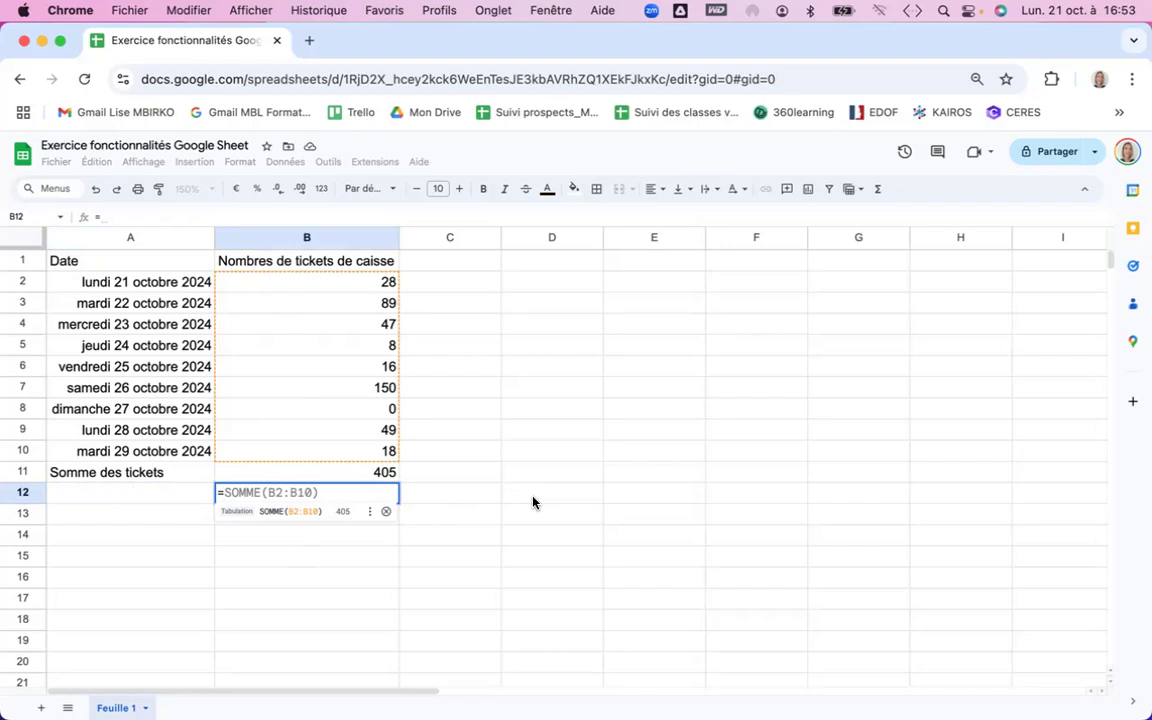
pyautogui.write('moyenne')
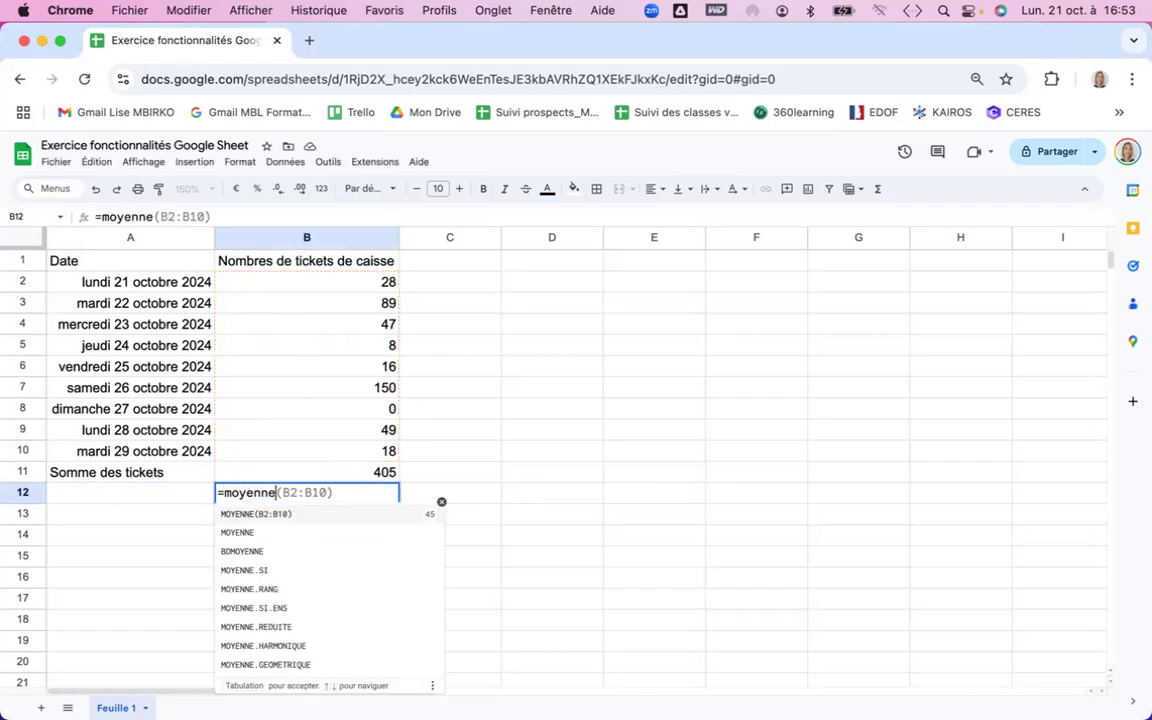
pyautogui.press('Tab')
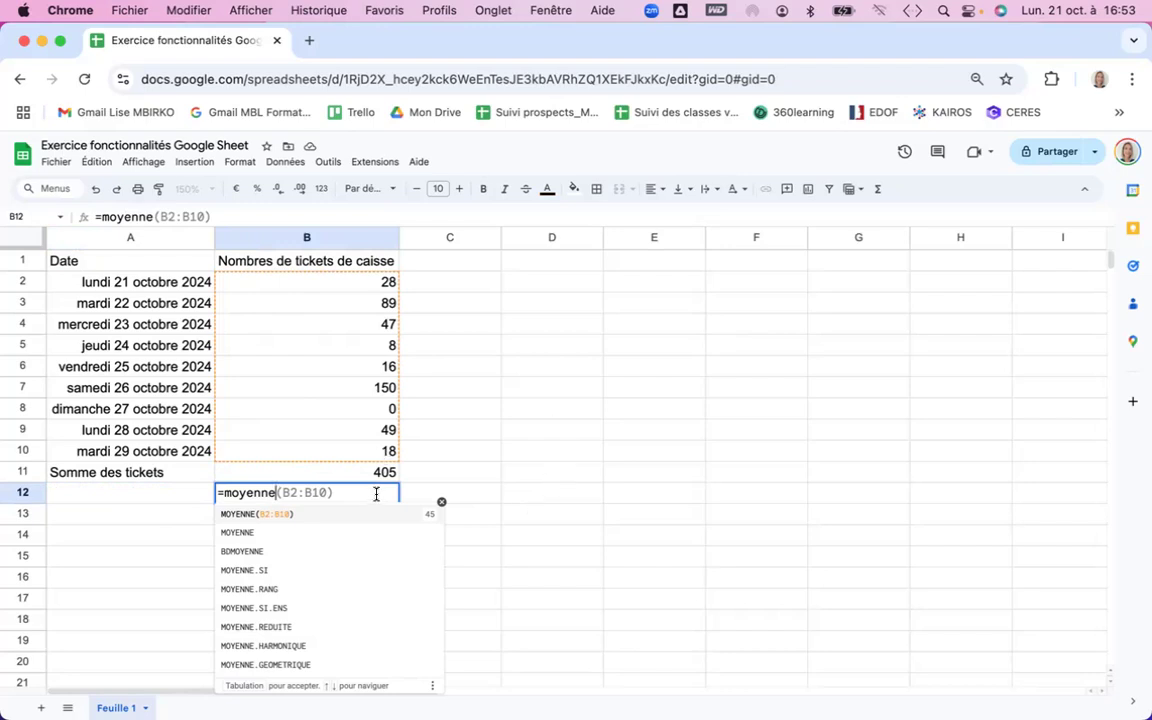
pyautogui.doubleClick(232, 490)
pyautogui.write('SOMME')
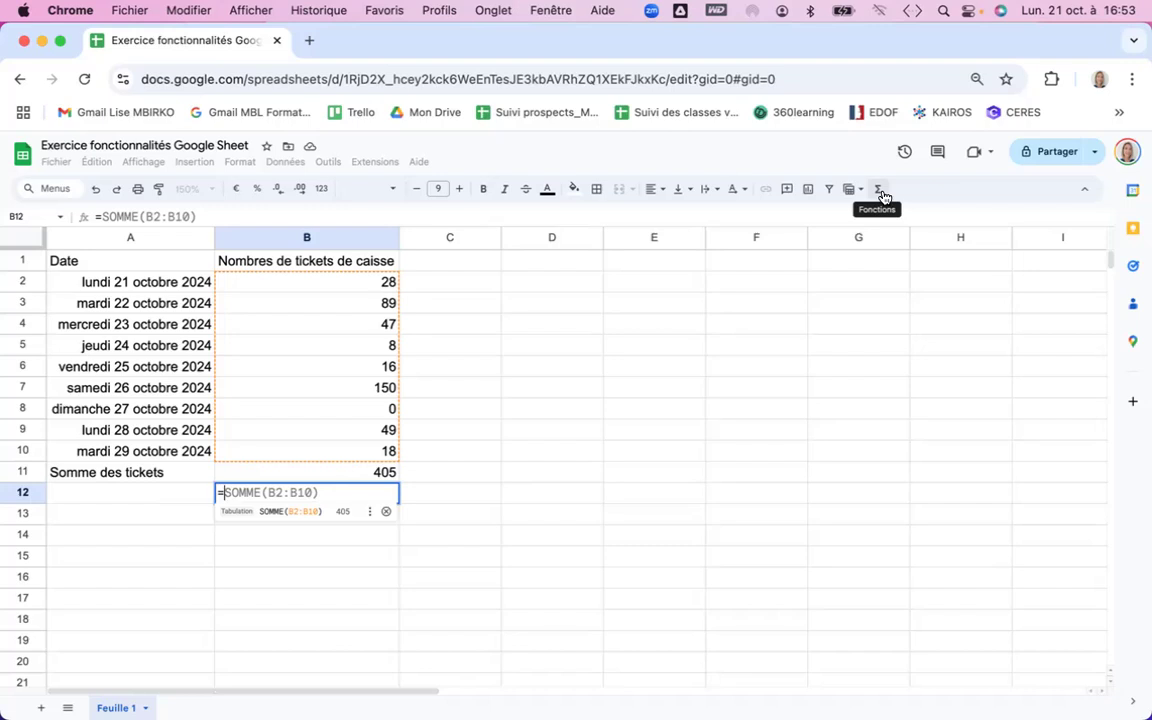
# - Average the ticket counts of B2:B10 in B12 with the MOYENNE function chosen from the list of available functions
pyautogui.click(880, 193)
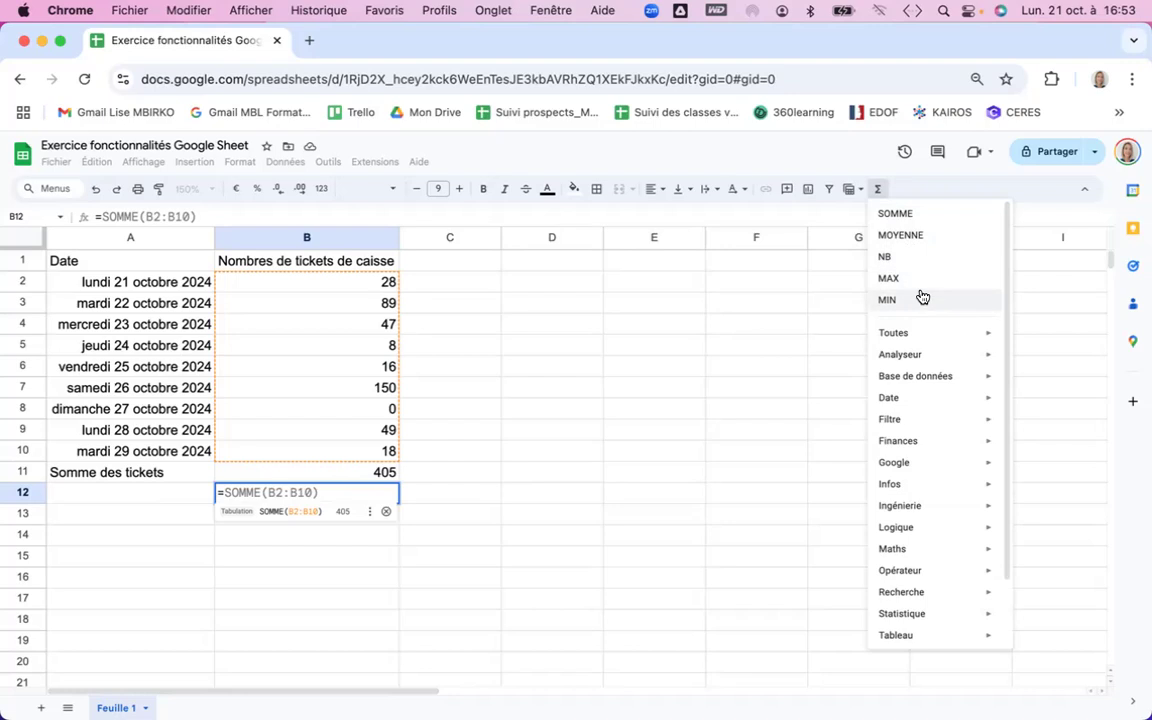
pyautogui.moveTo(925, 347)
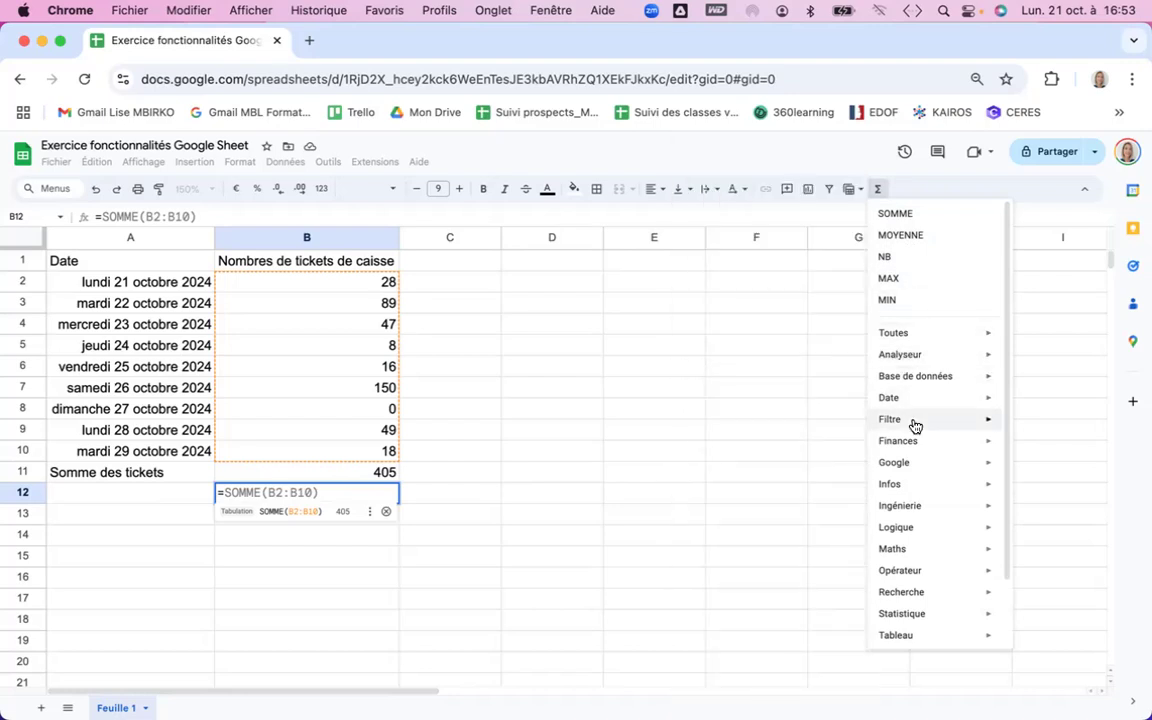
pyautogui.moveTo(901, 399)
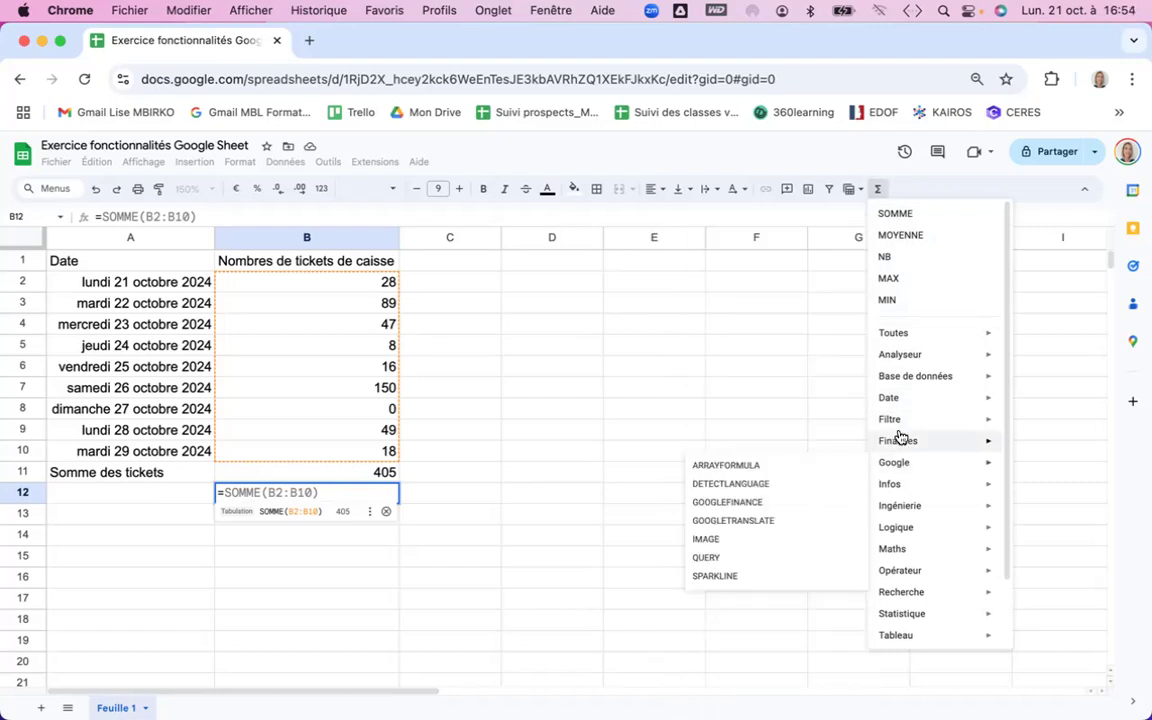
pyautogui.moveTo(906, 444)
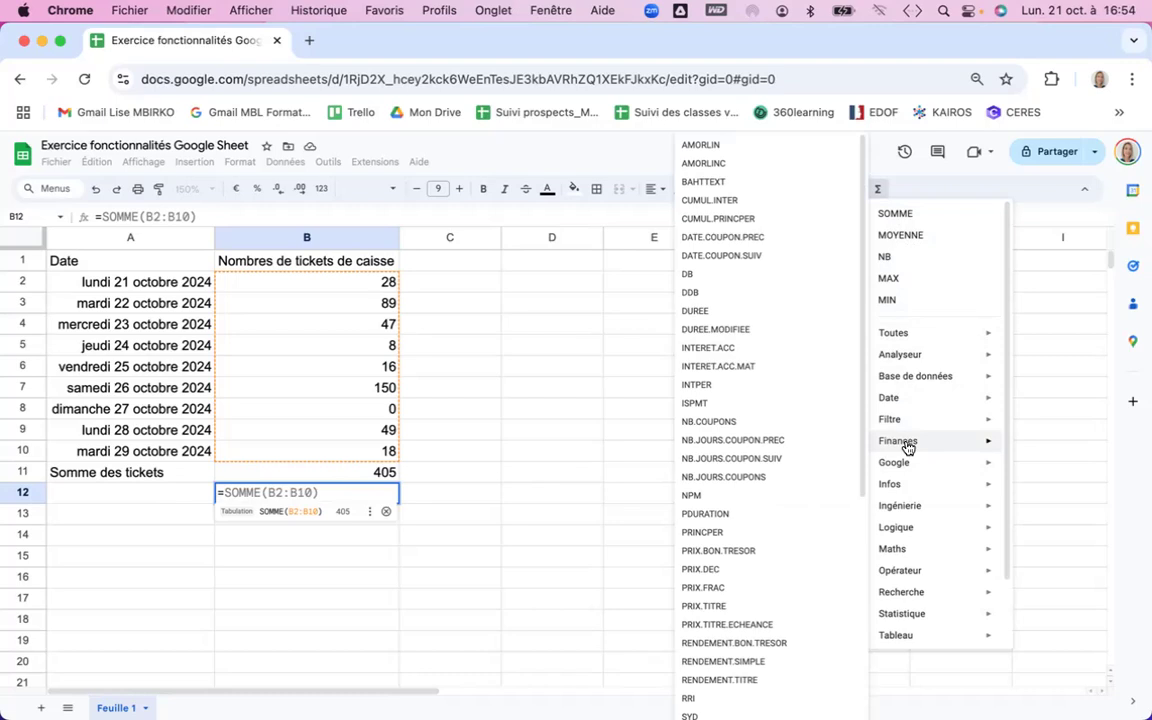
pyautogui.moveTo(906, 551)
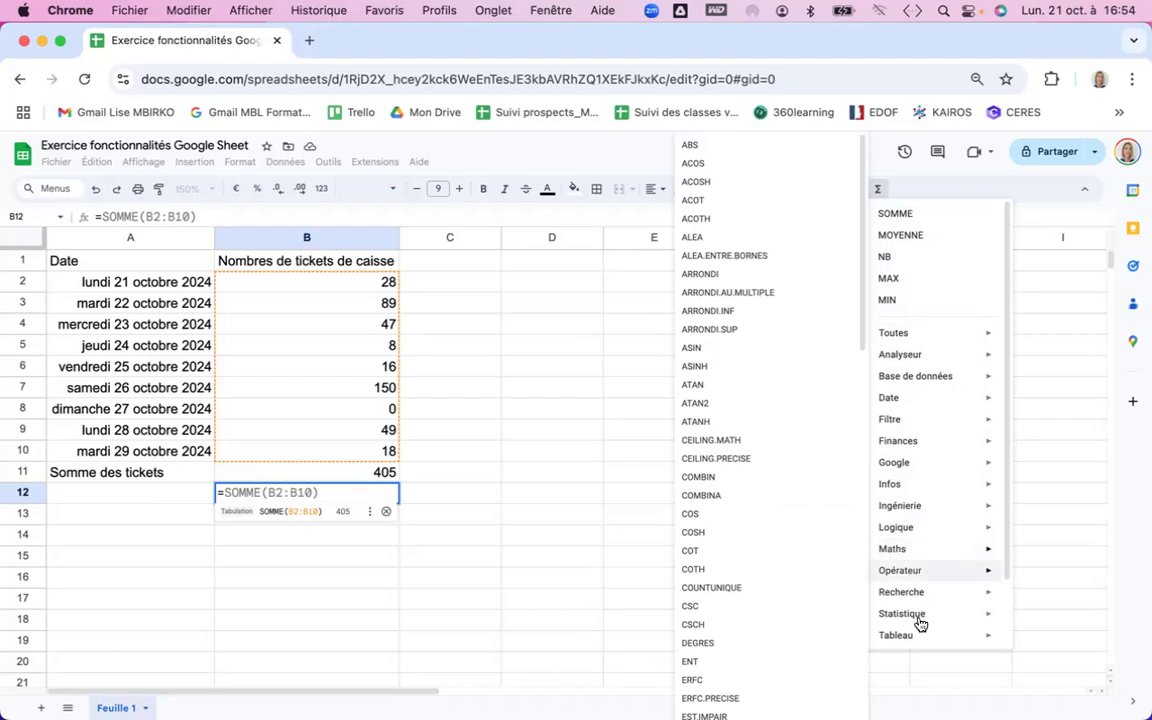
pyautogui.moveTo(922, 622)
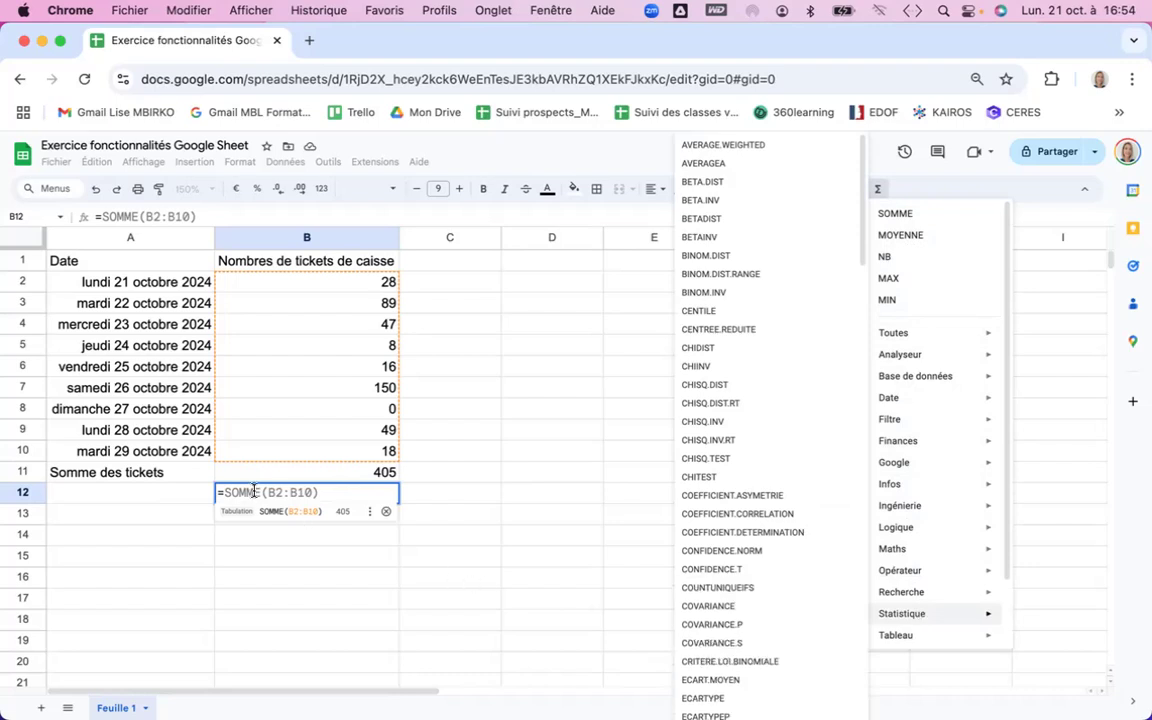
pyautogui.click(912, 237)
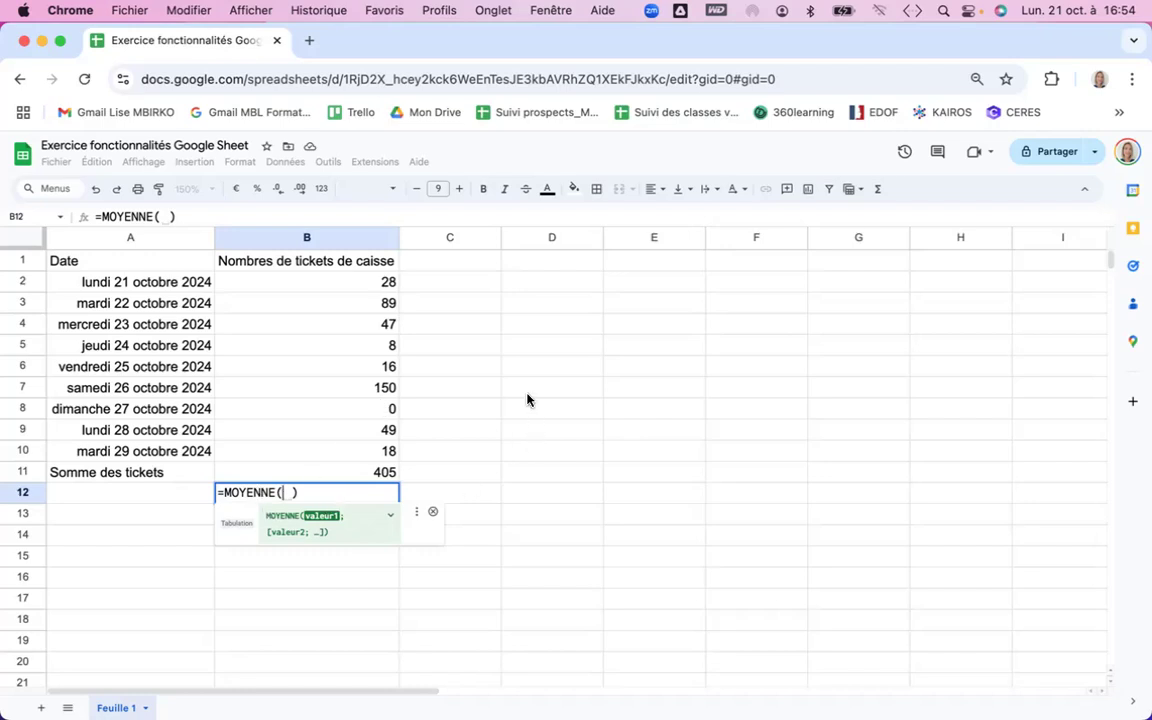
pyautogui.click(325, 288)
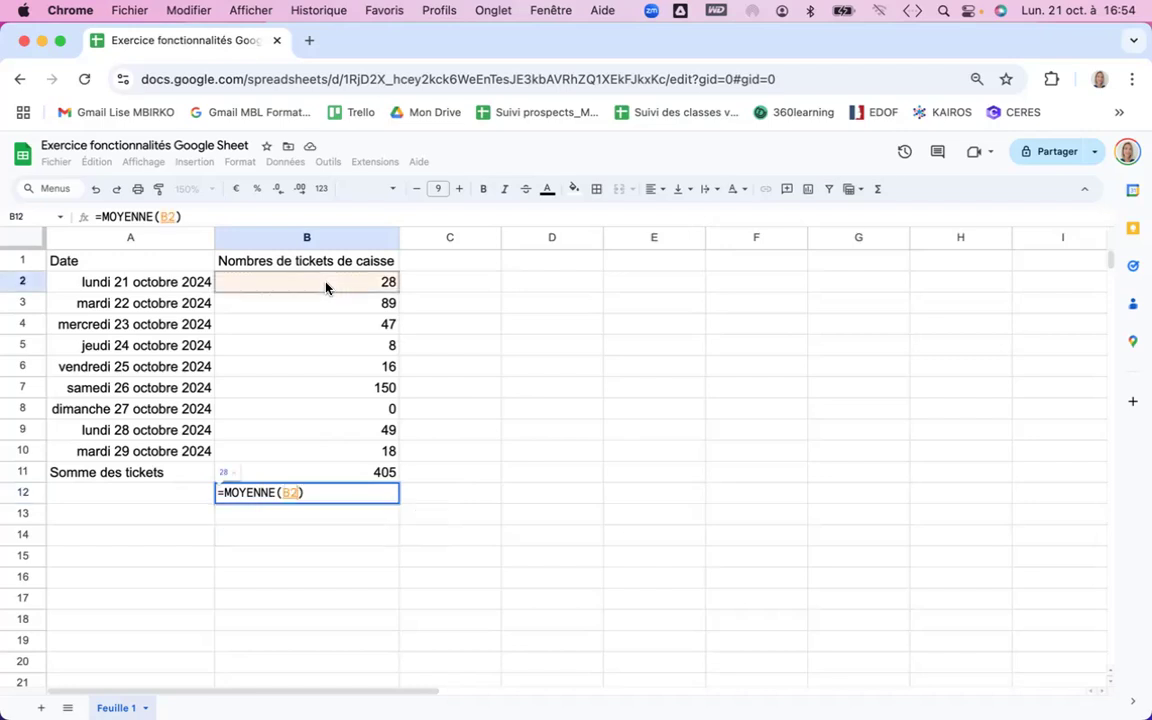
pyautogui.moveTo(326, 288); pyautogui.dragTo(320, 448)
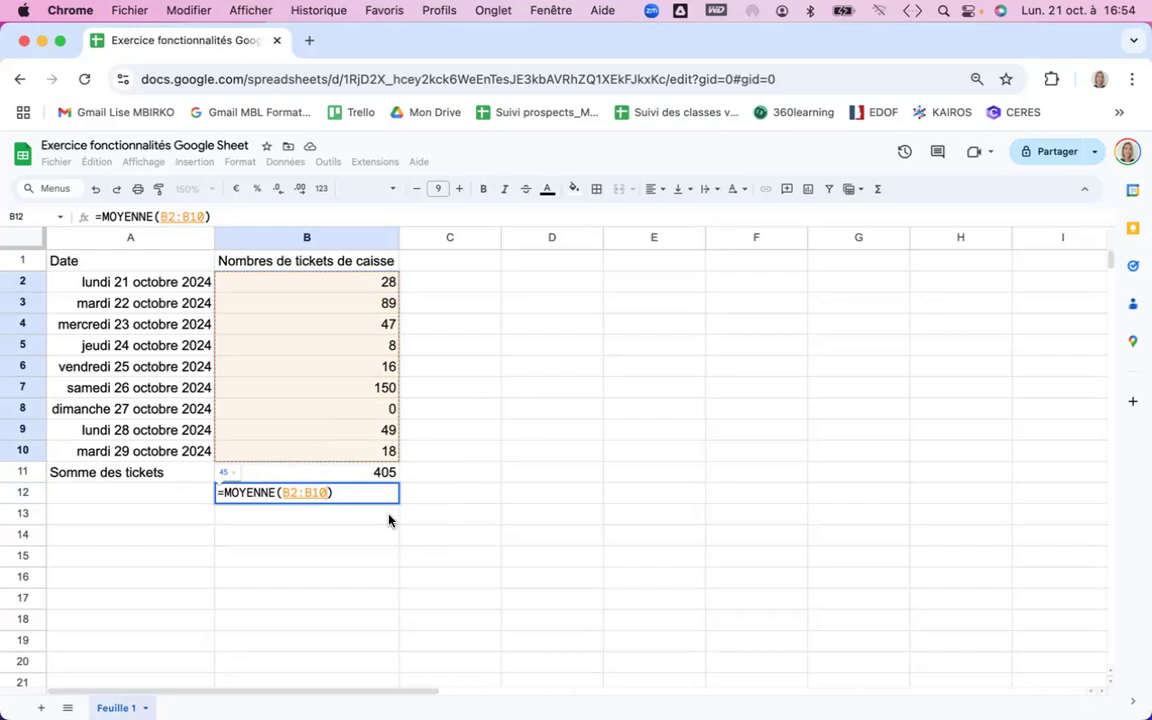
pyautogui.press('Return')
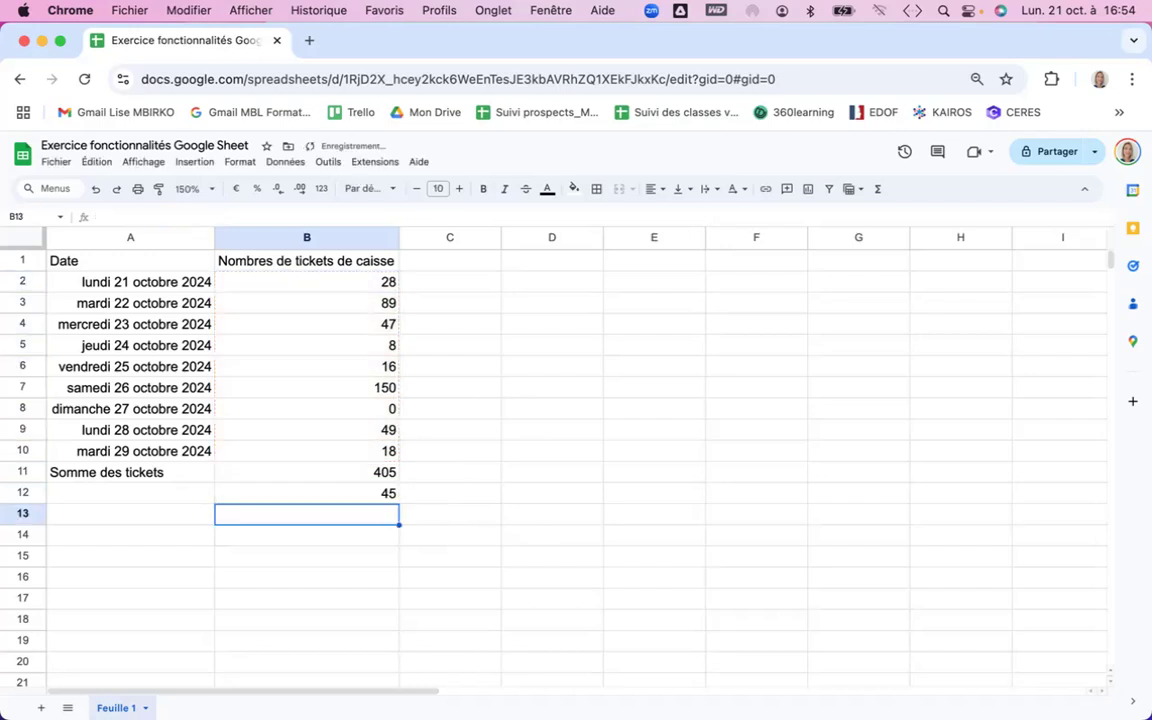
pyautogui.click(367, 497)
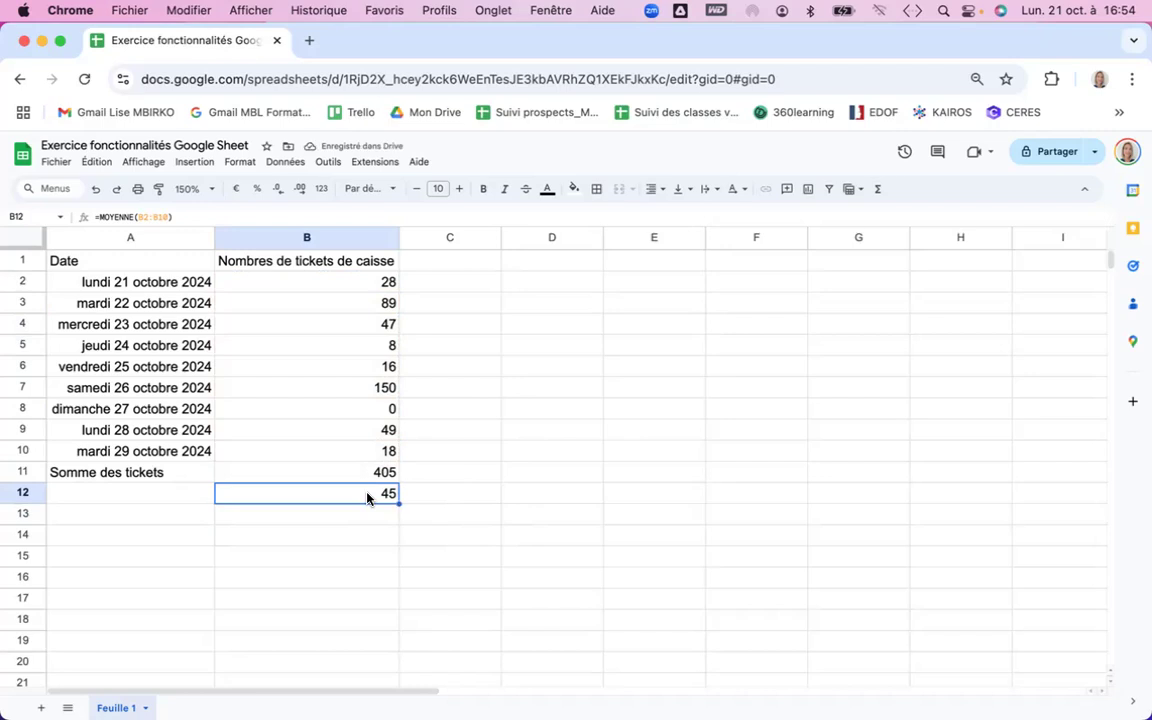
# - Label A12 "Moyenne par jour"
pyautogui.click(170, 489)
pyautogui.write('Mp')
pyautogui.press('BackSpace')
pyautogui.write('oyenne ')
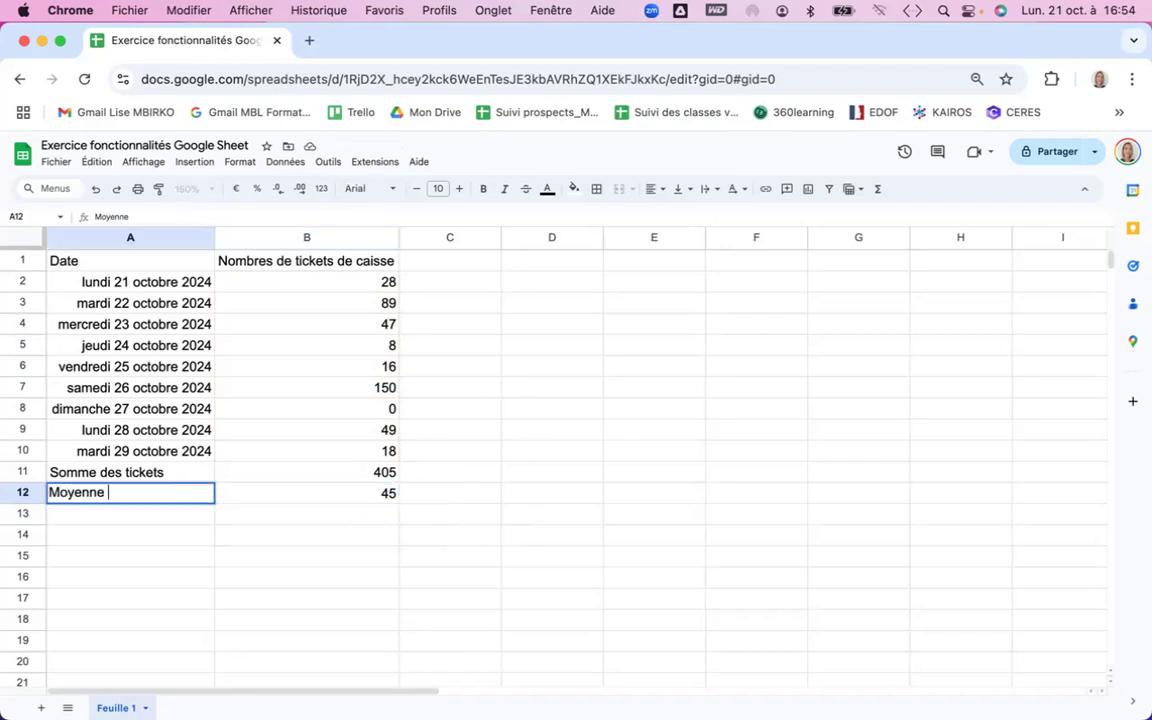
pyautogui.write('par jour')
pyautogui.click(328, 520)
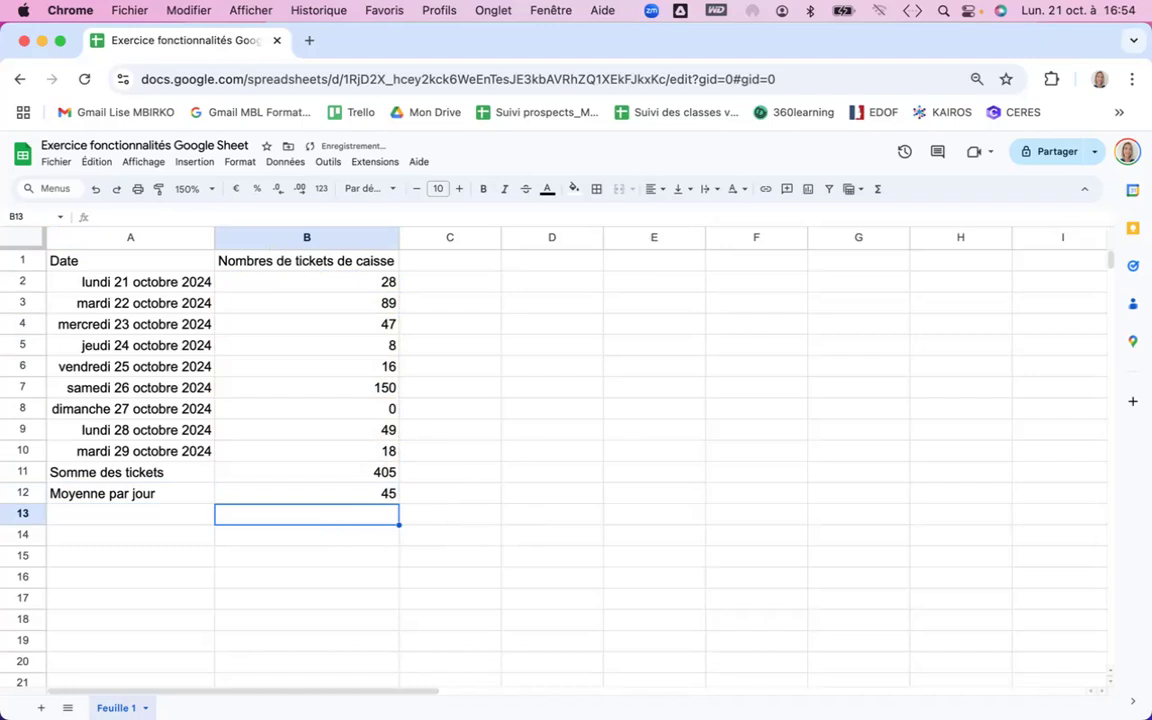
pyautogui.write('=')
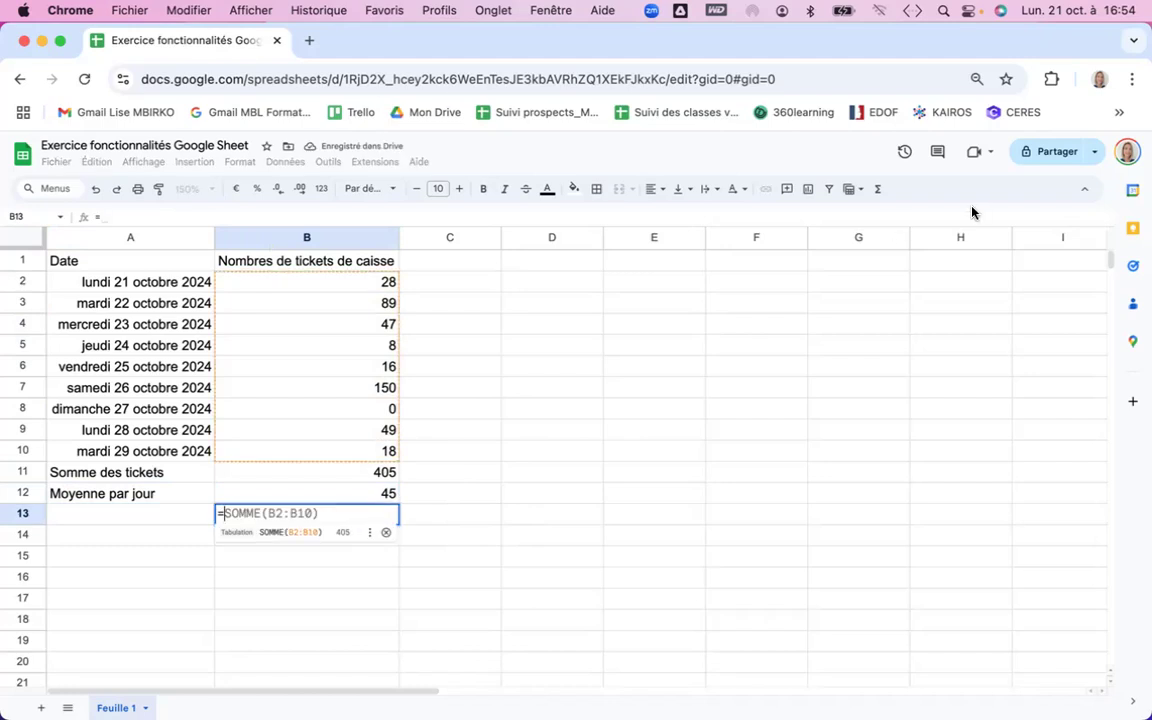
pyautogui.click(880, 190)
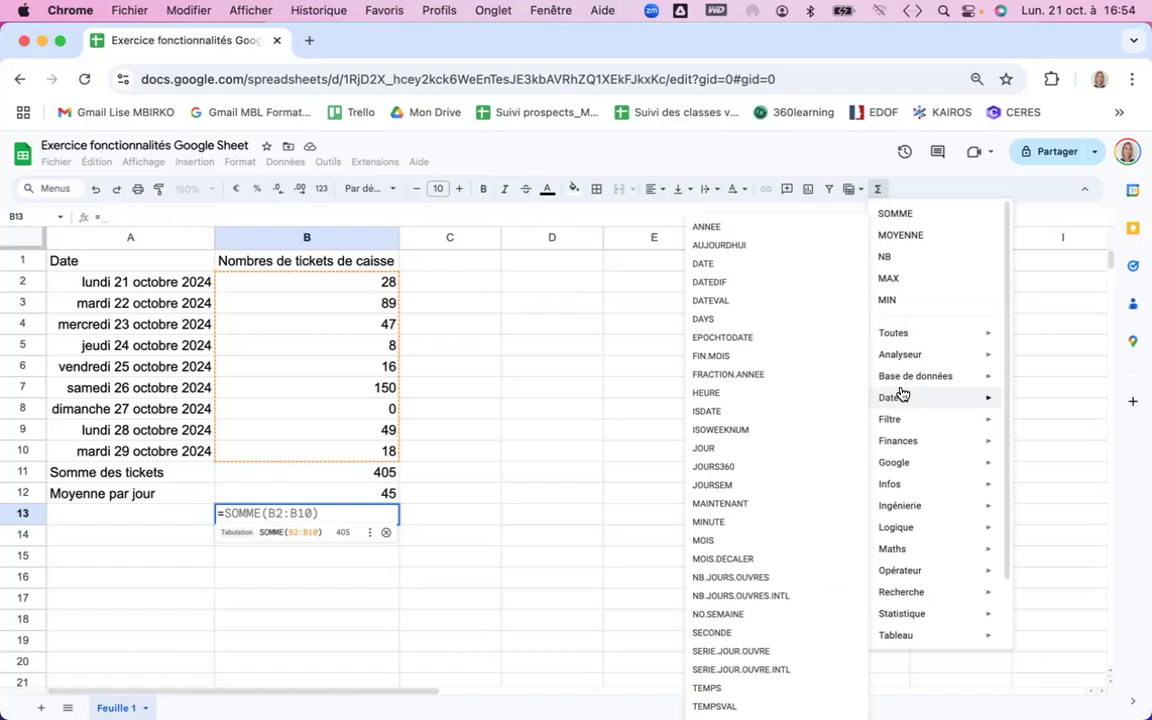
pyautogui.scroll(-3, 900, 393)
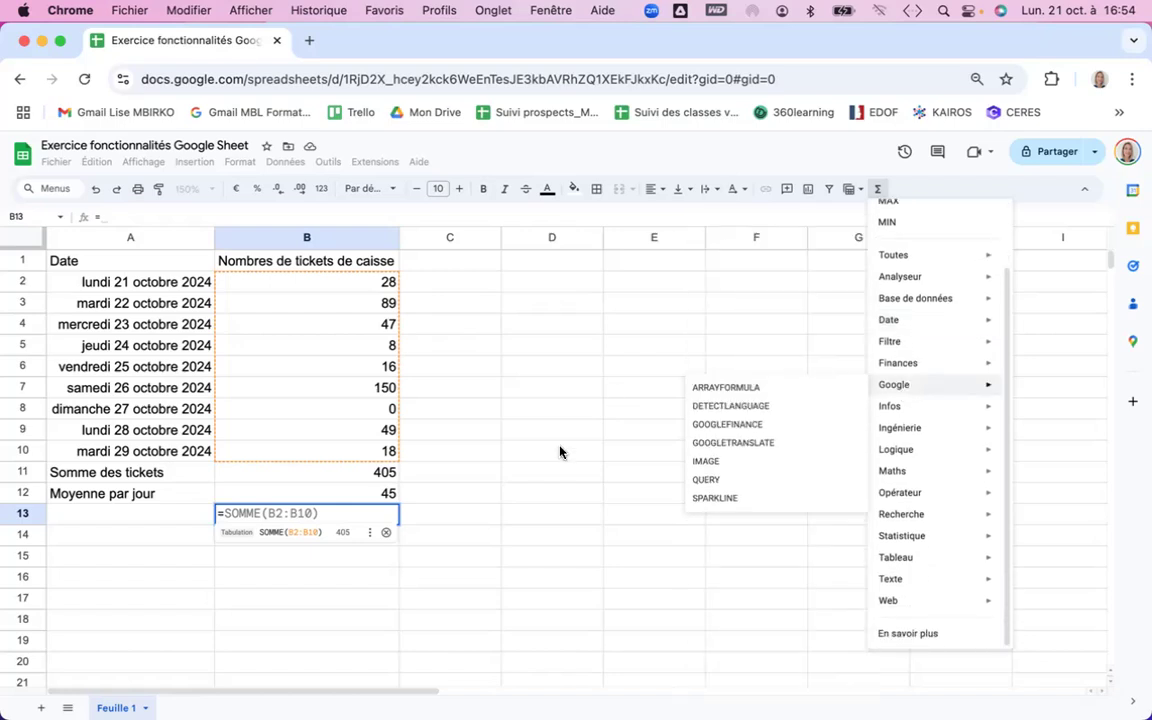
pyautogui.click(470, 556)
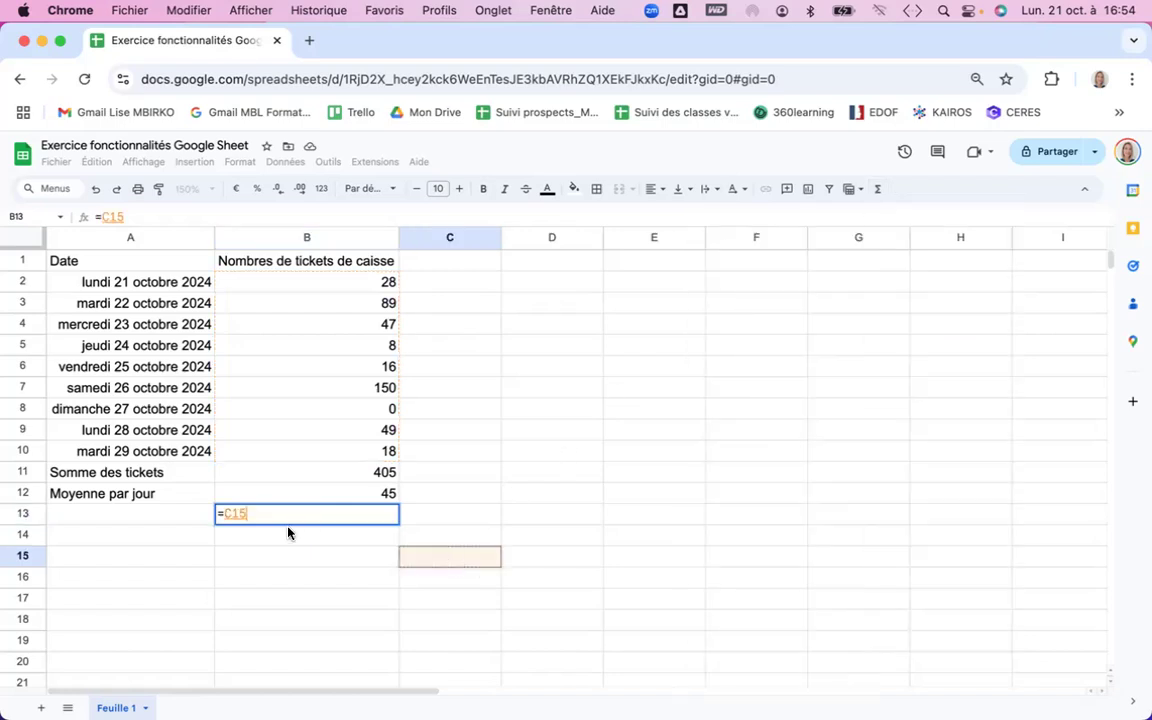
pyautogui.press('Escape')
pyautogui.click(589, 496)
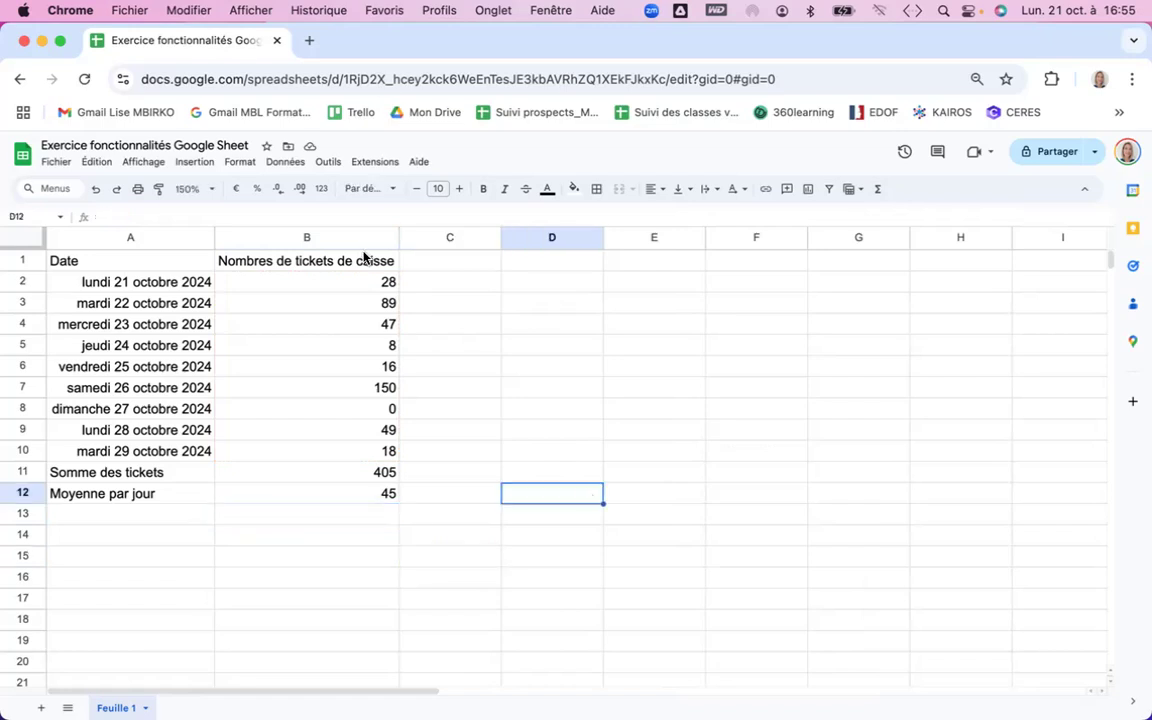
# - Set the ticket count for lundi 21 octobre 2024 in B2 to 35 and check the sum in B11
pyautogui.click(362, 285)
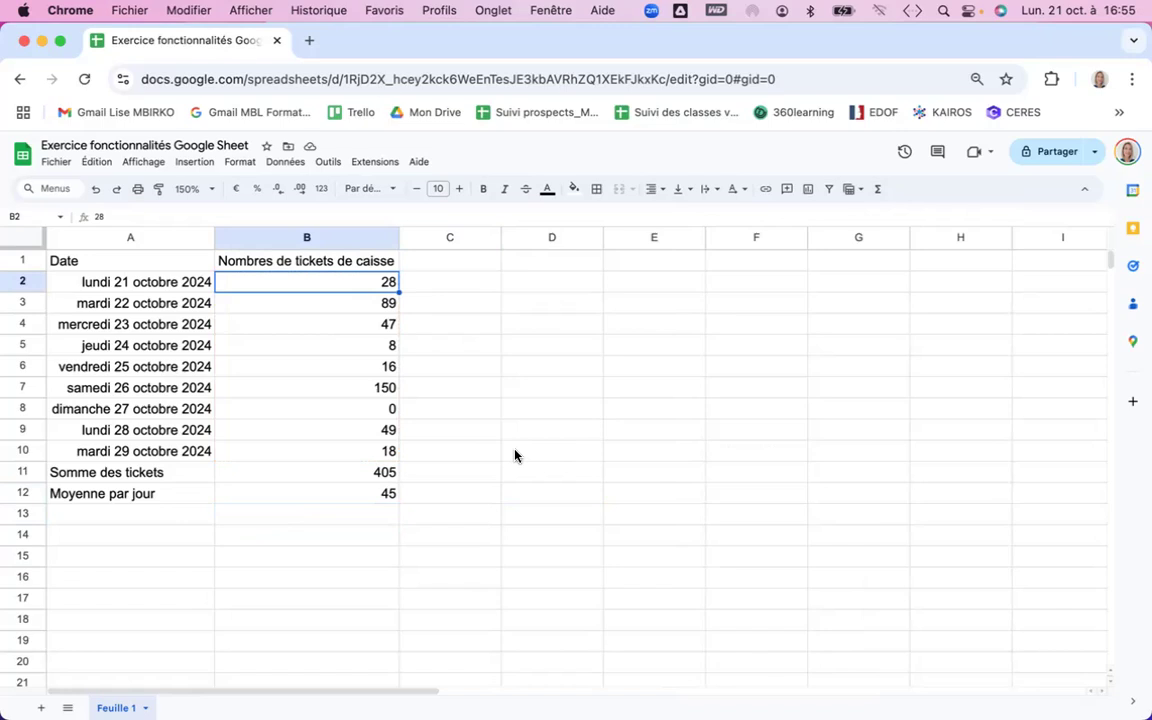
pyautogui.write('35')
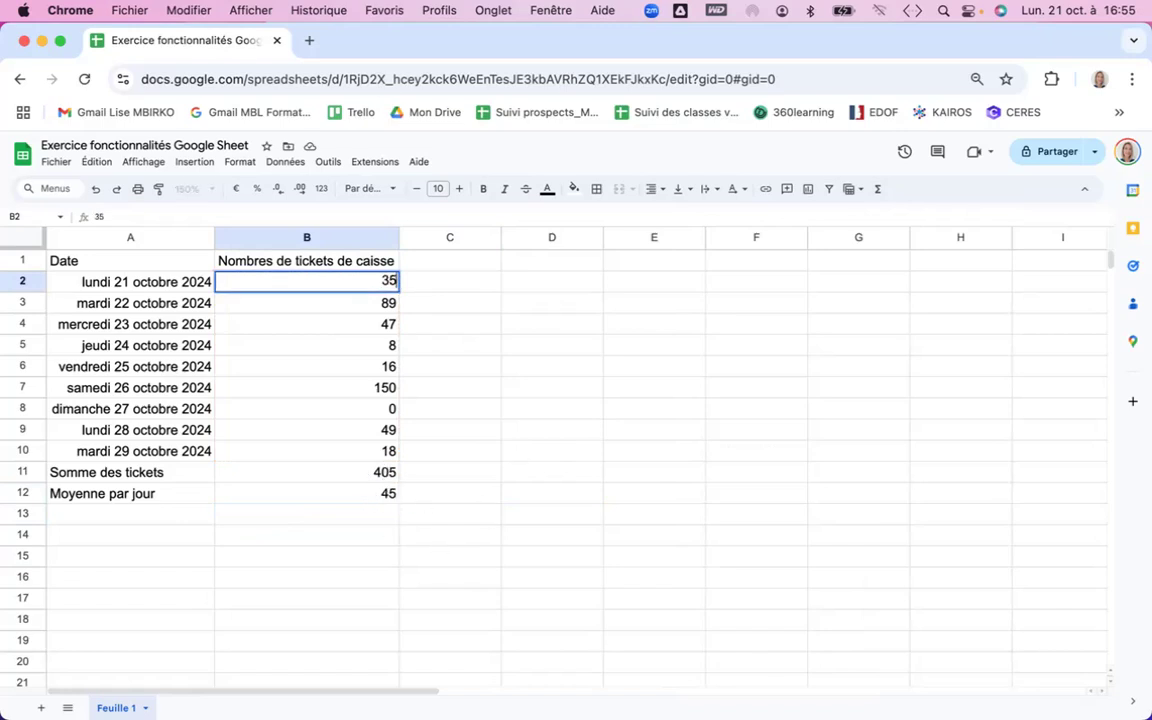
pyautogui.press('Return')
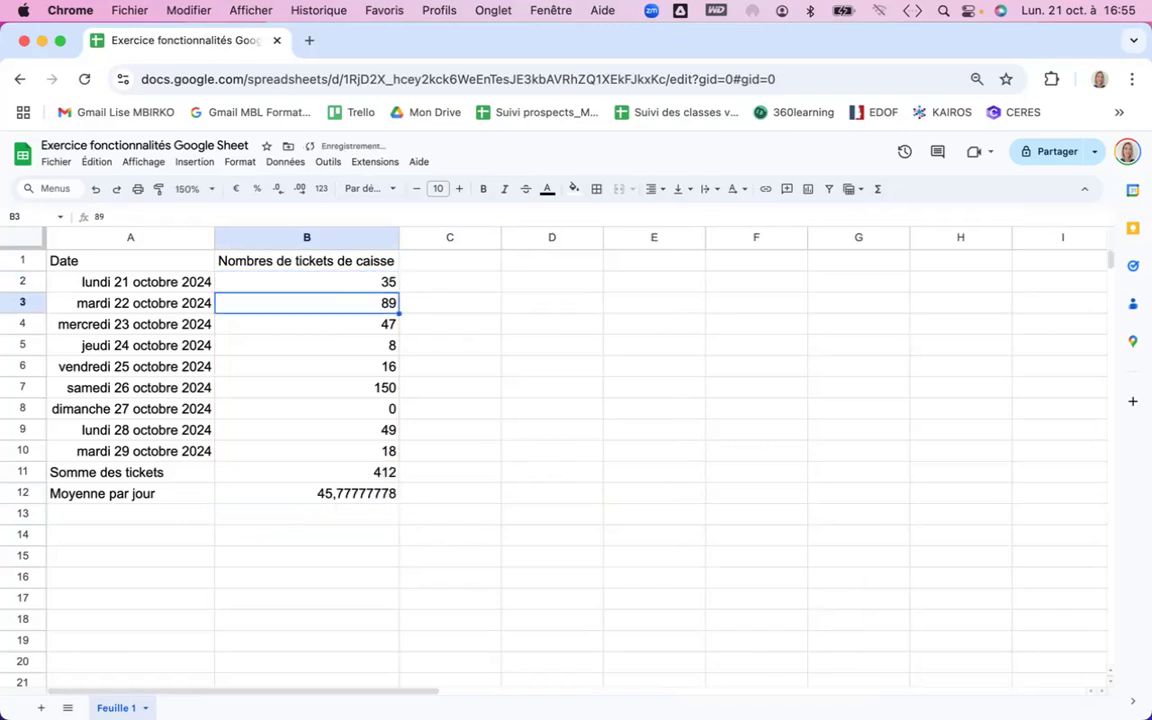
pyautogui.click(368, 479)
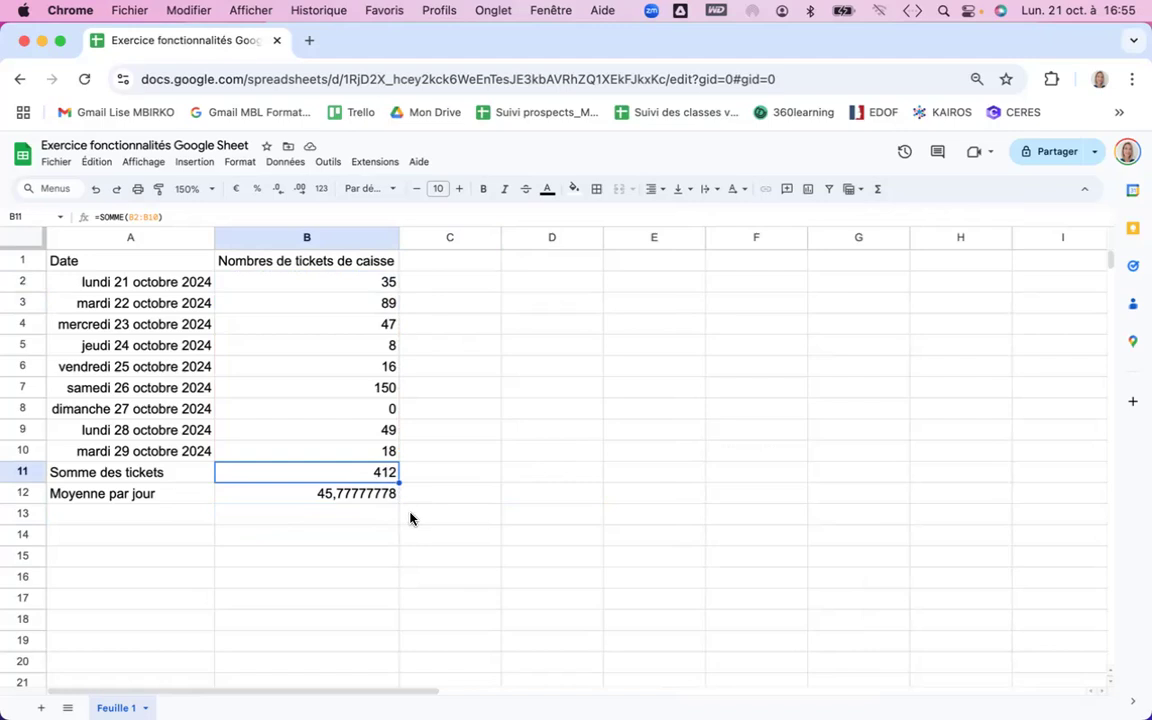
# - Reduce the displayed decimals of the daily average in B12 to two
pyautogui.click(314, 494)
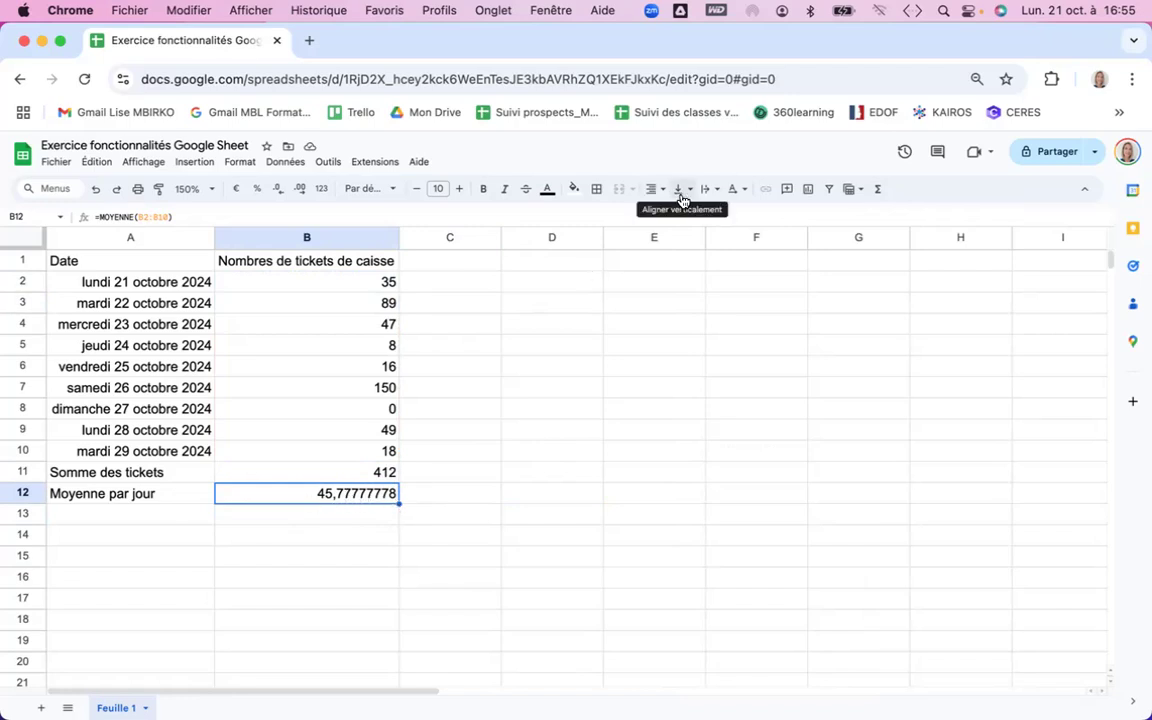
pyautogui.click(278, 192)
pyautogui.click(278, 192)
pyautogui.click(278, 192)
pyautogui.click(278, 192)
pyautogui.click(278, 192)
pyautogui.click(278, 192)
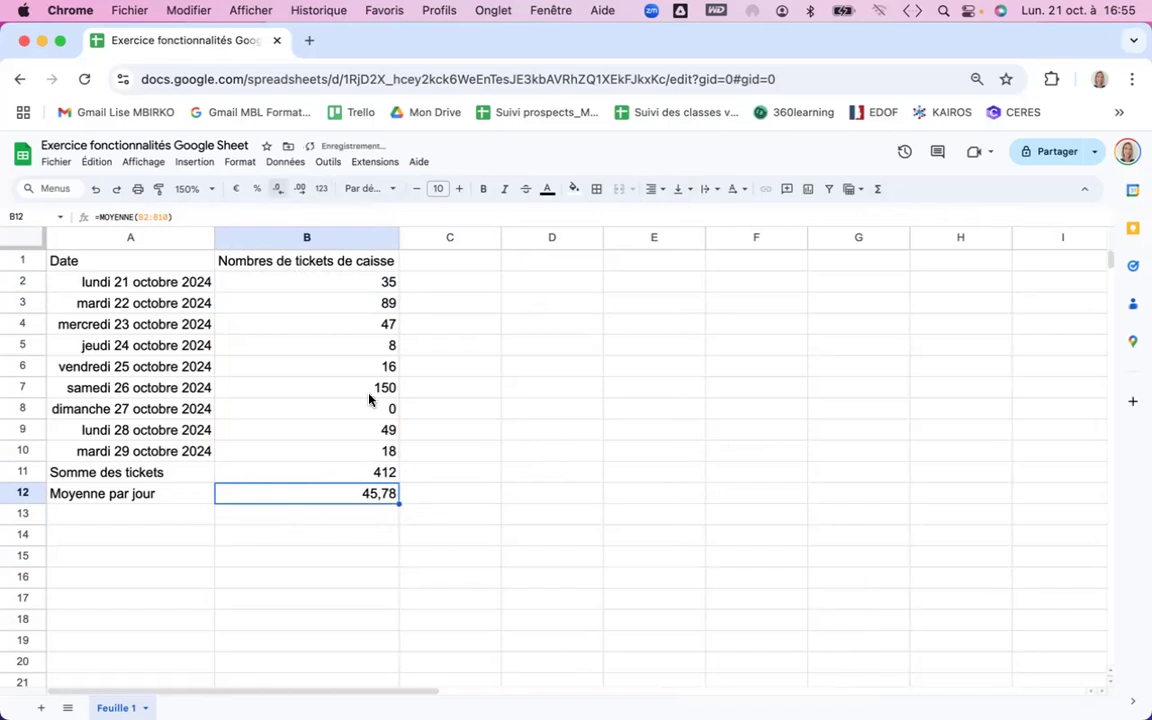
pyautogui.click(425, 502)
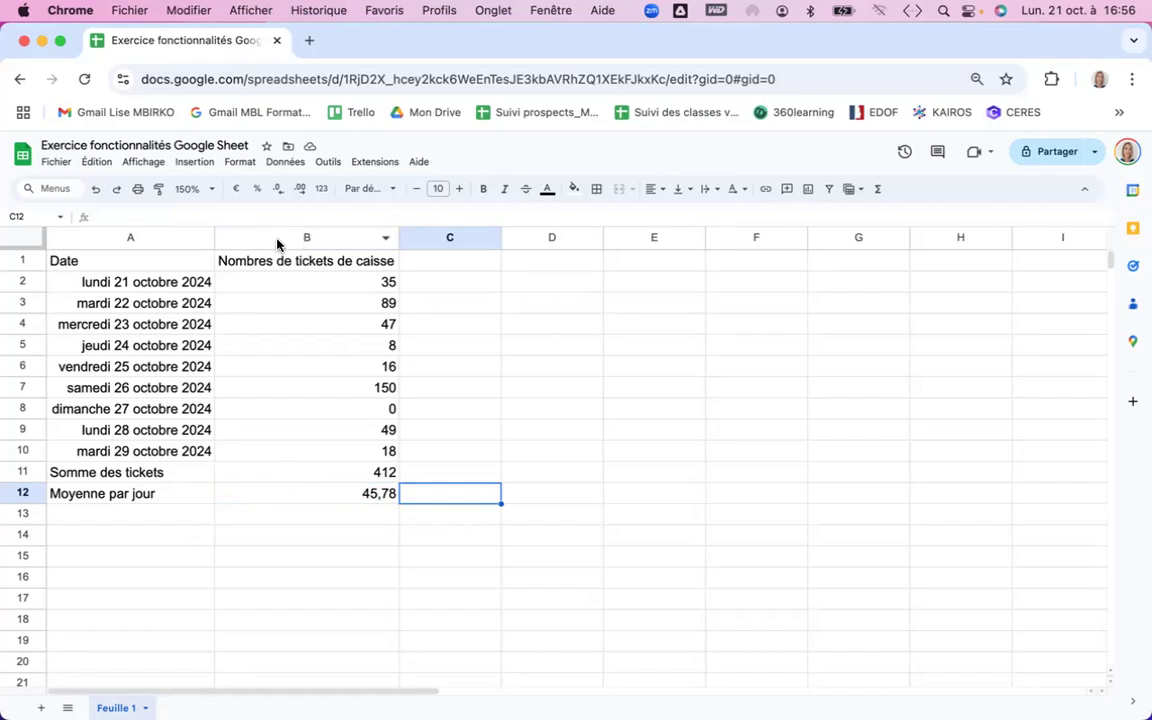
# - Insert an empty column between the dates and the ticket counts and select its header cell B1
pyautogui.click(272, 241)
pyautogui.rightClick(274, 243)
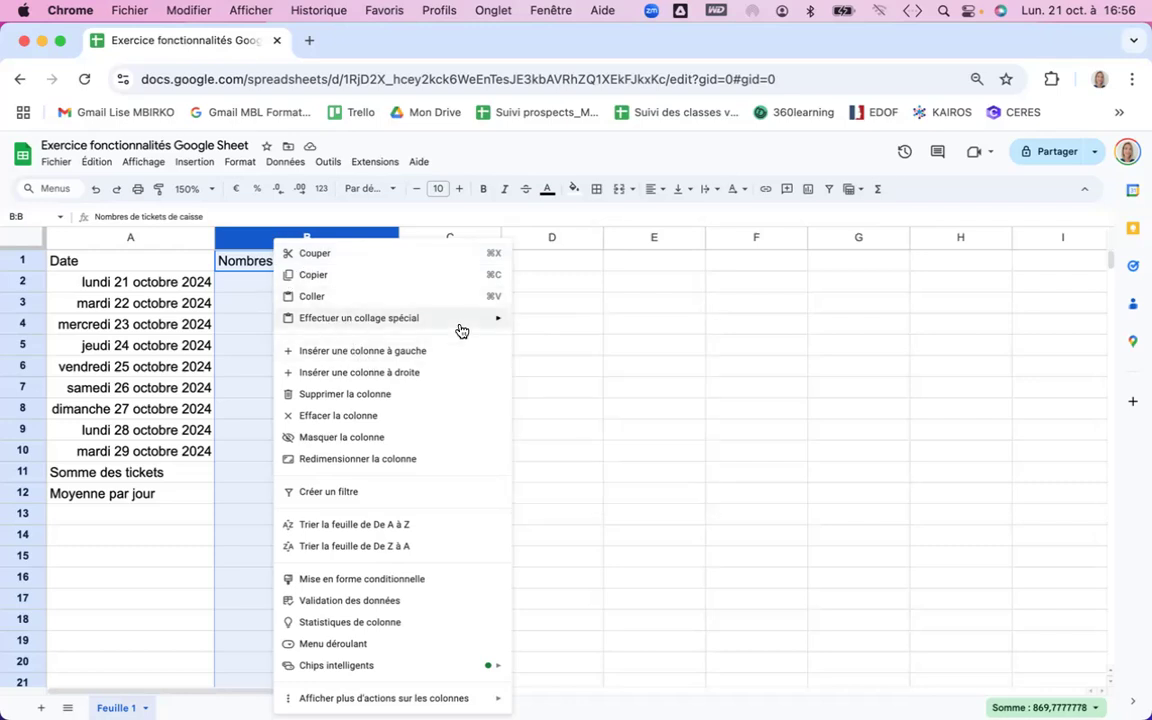
pyautogui.click(349, 356)
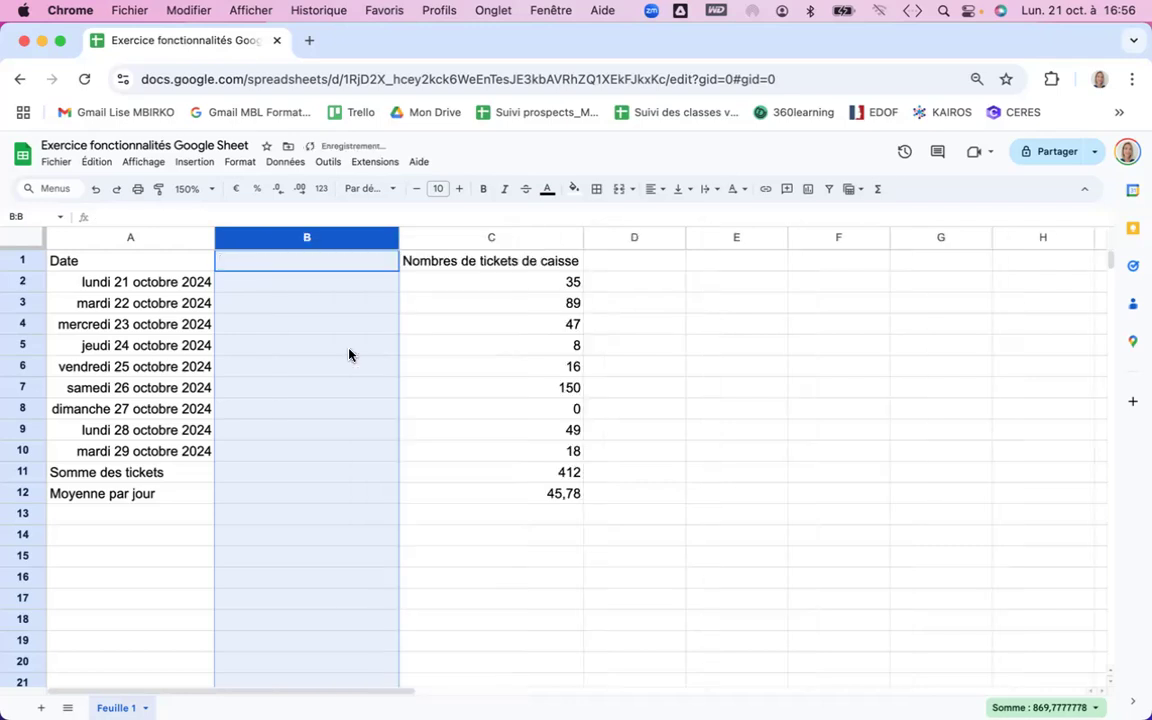
pyautogui.click(349, 352)
pyautogui.click(281, 262)
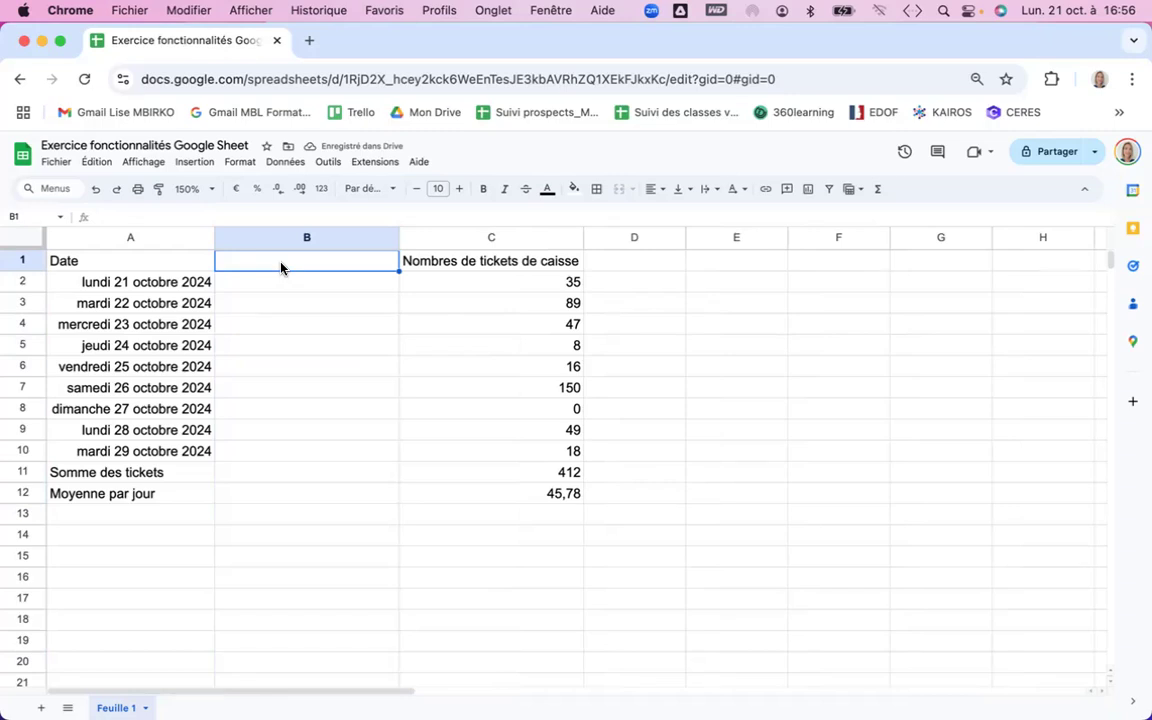
# - Enter the header "Panier moyen" in B1
pyautogui.write('Panier ')
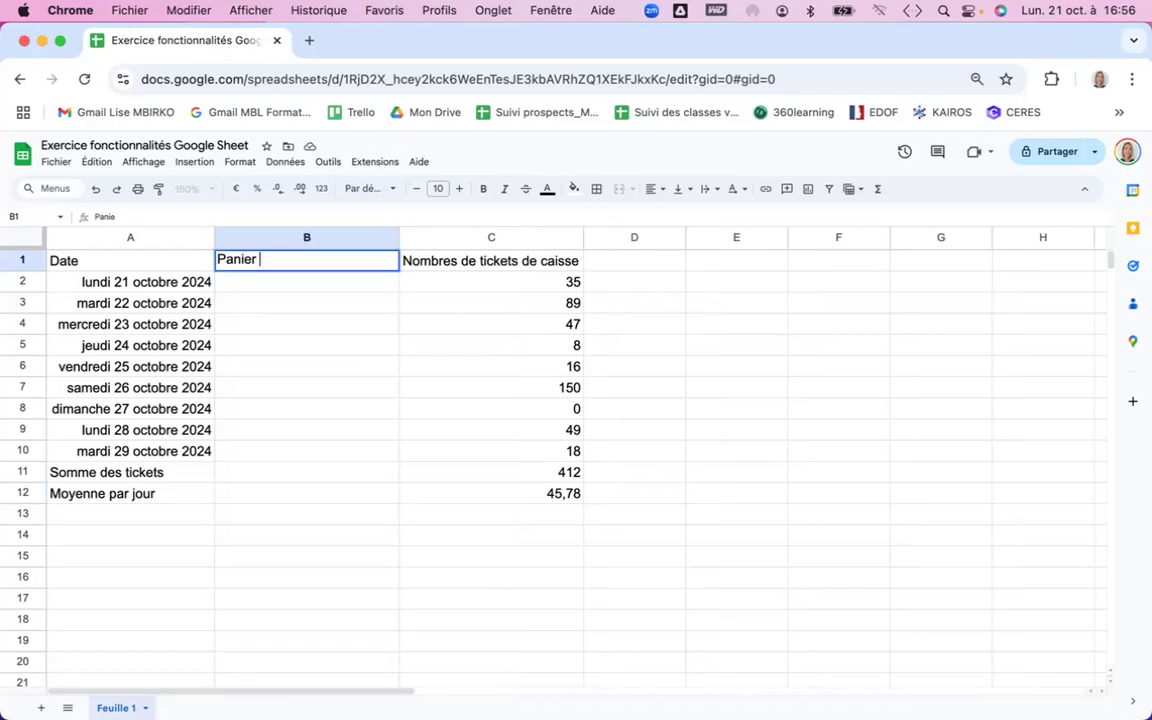
pyautogui.write('moyen')
pyautogui.click(290, 366)
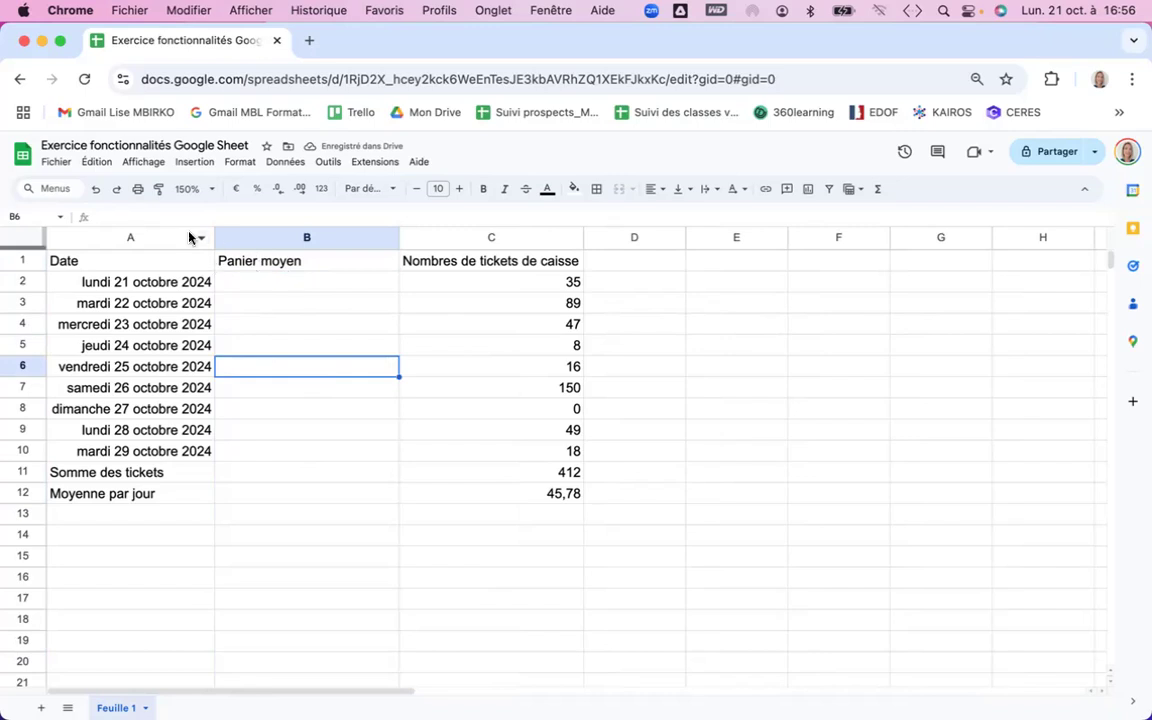
# - Undo the B1 header entry and the insertion of the empty column B
pyautogui.click(96, 194)
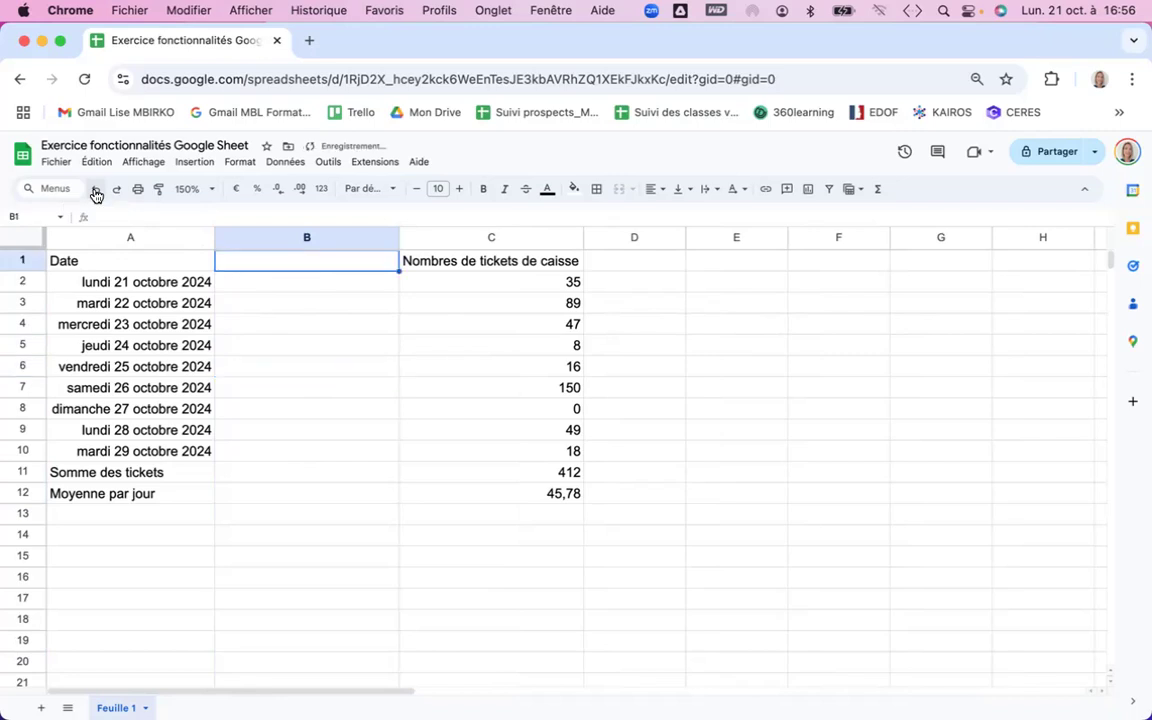
pyautogui.click(96, 194)
pyautogui.click(334, 326)
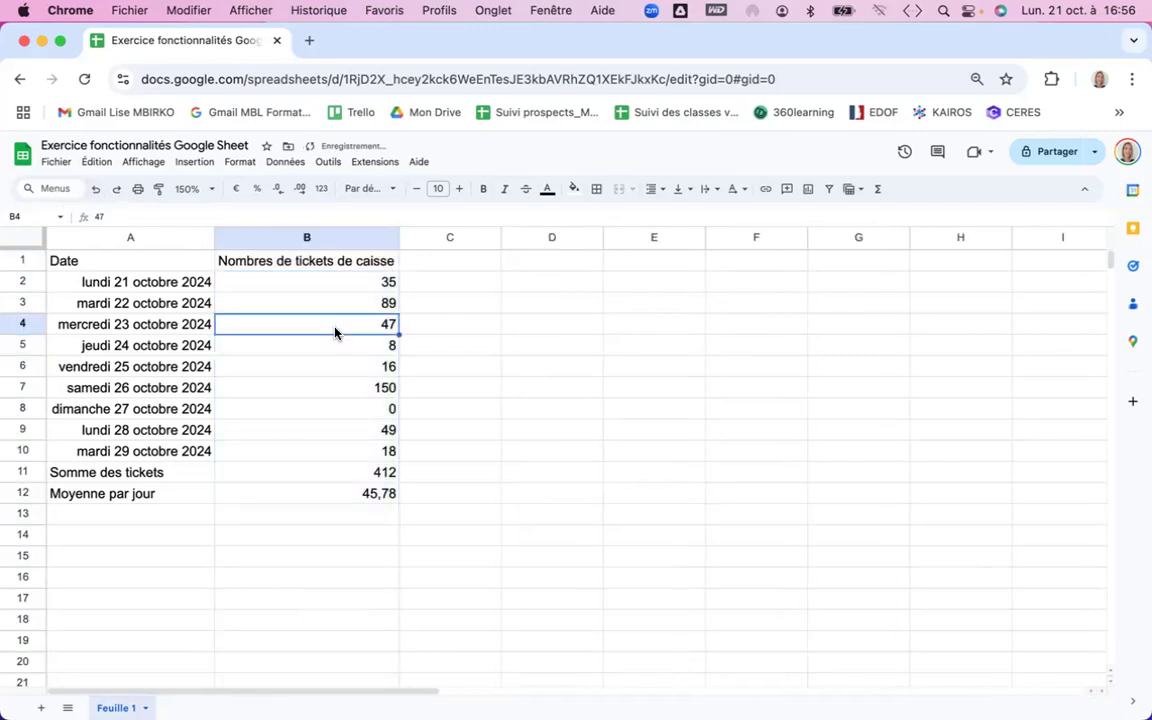
# - Insert an empty row directly below header row 1
pyautogui.rightClick(30, 283)
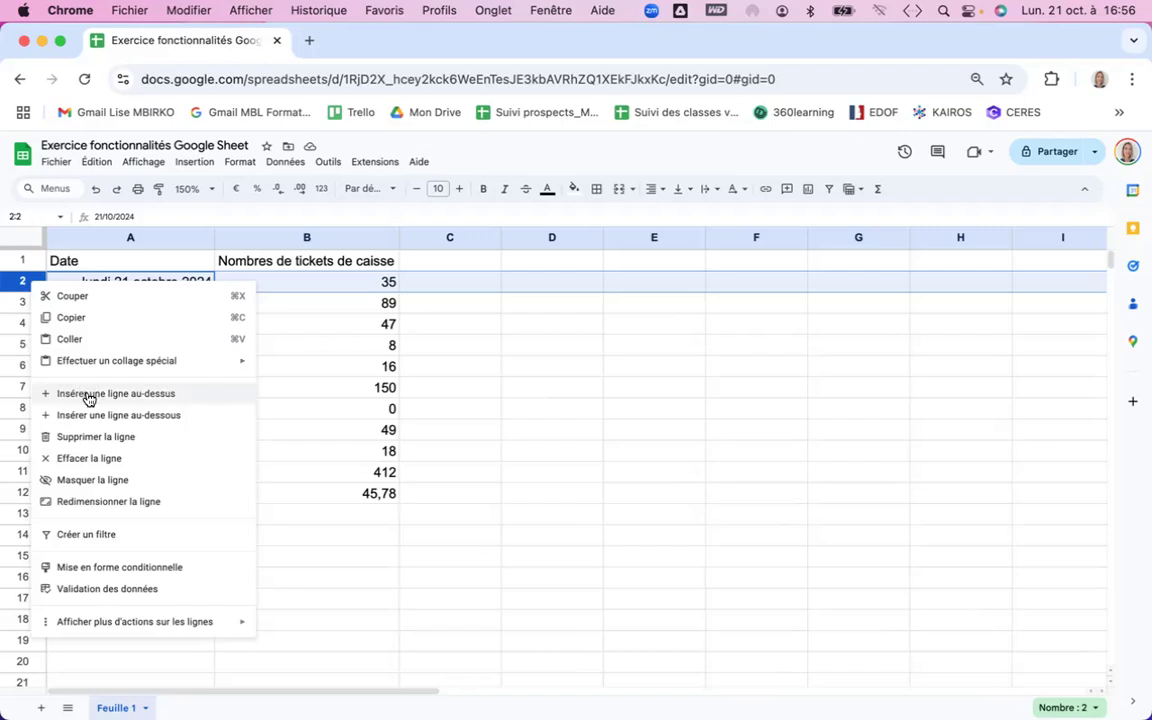
pyautogui.click(310, 366)
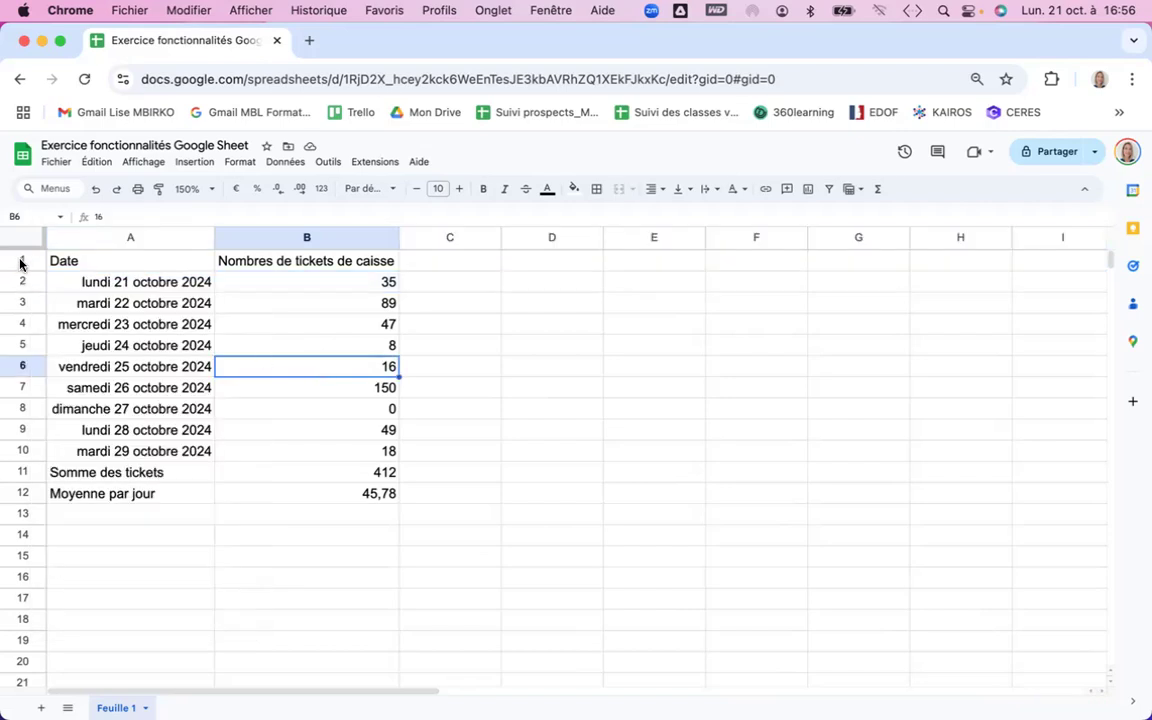
pyautogui.rightClick(21, 263)
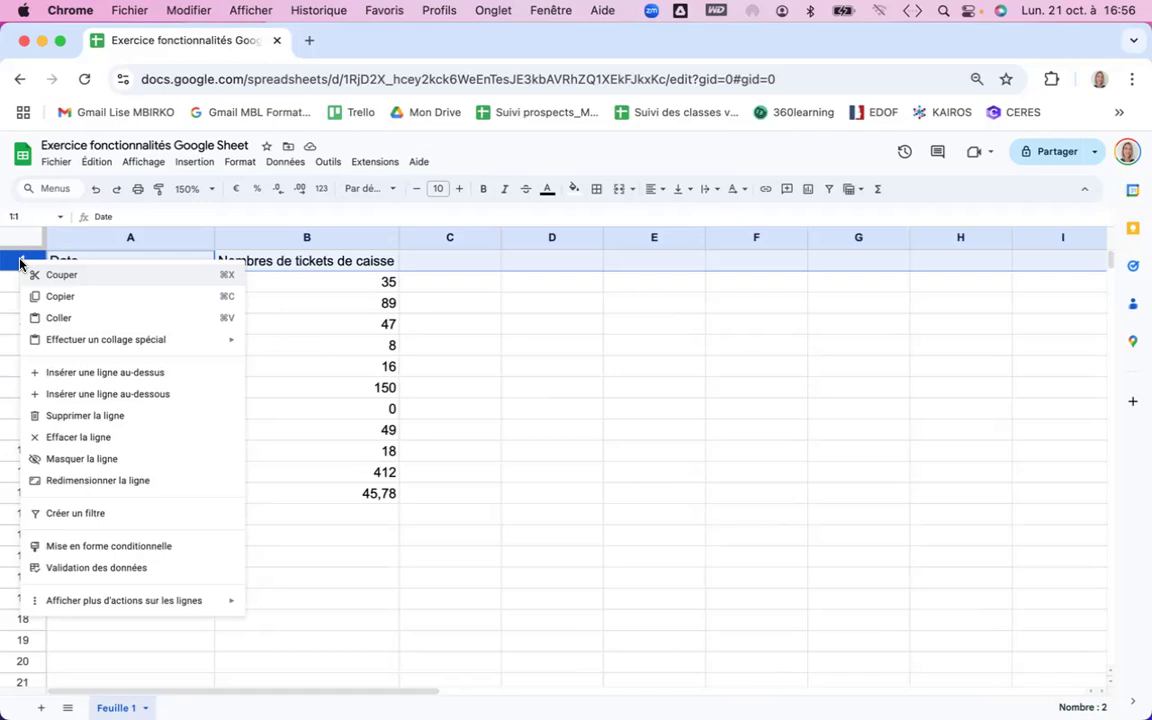
pyautogui.click(66, 395)
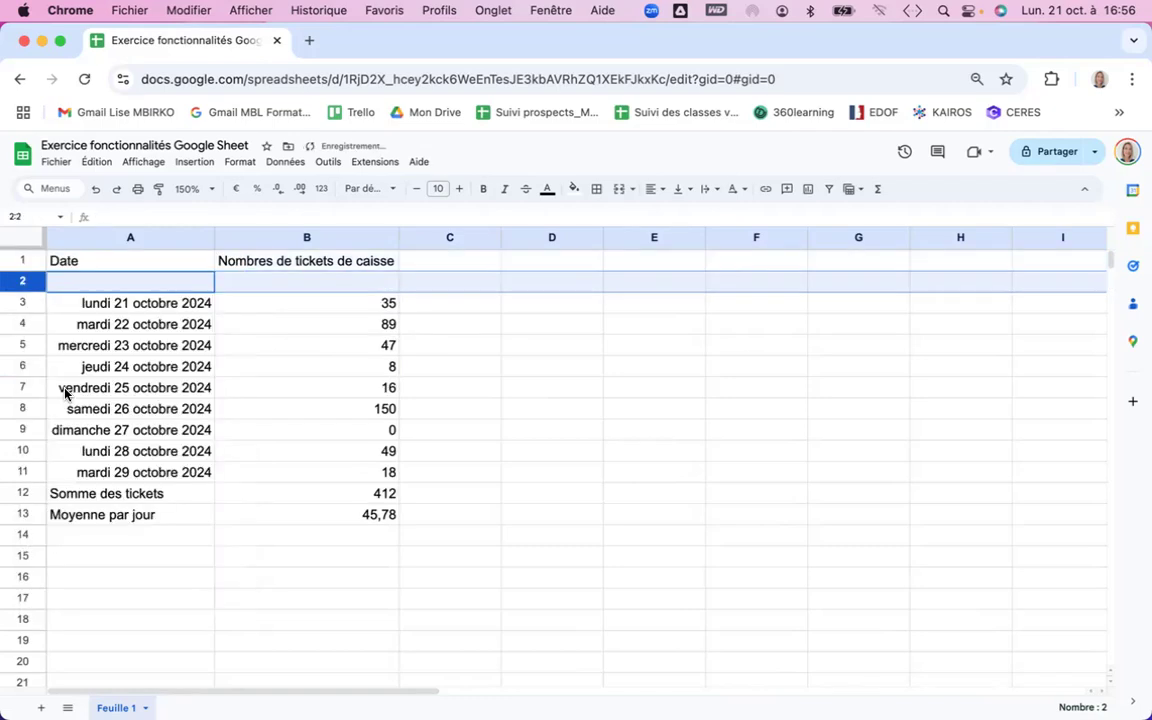
pyautogui.click(278, 386)
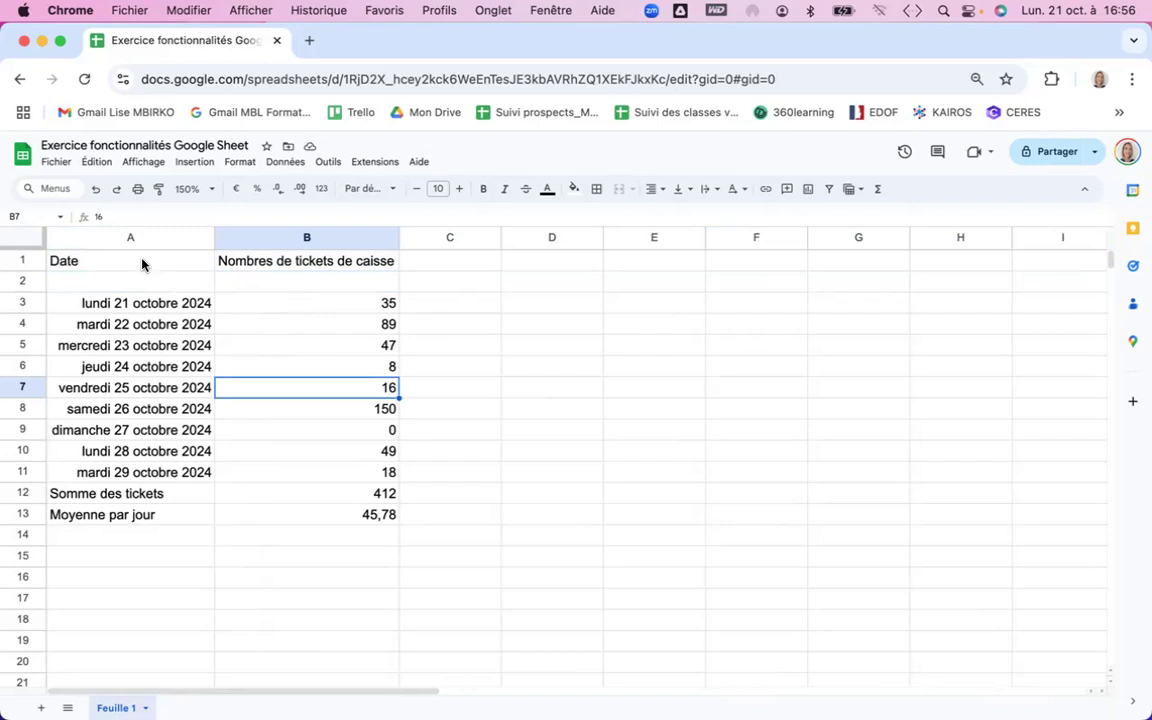
# - Merge the "Date" header cell with the empty cell below it, A1:A2
pyautogui.moveTo(139, 264); pyautogui.dragTo(133, 283)
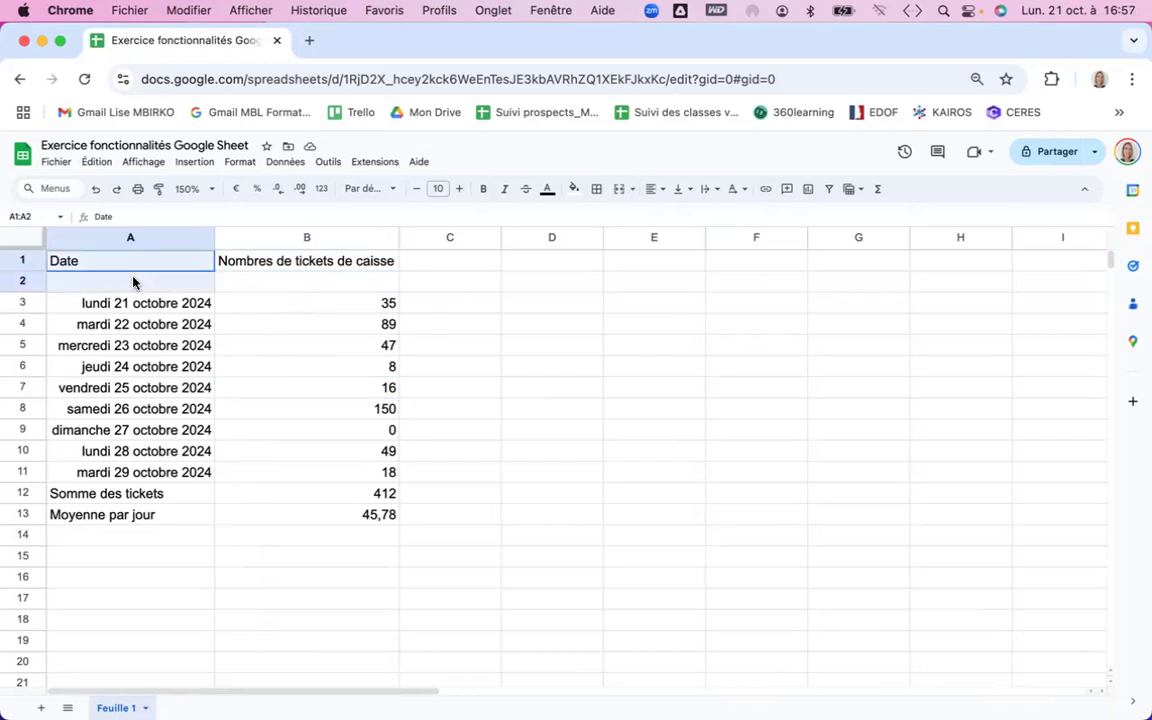
pyautogui.click(318, 324)
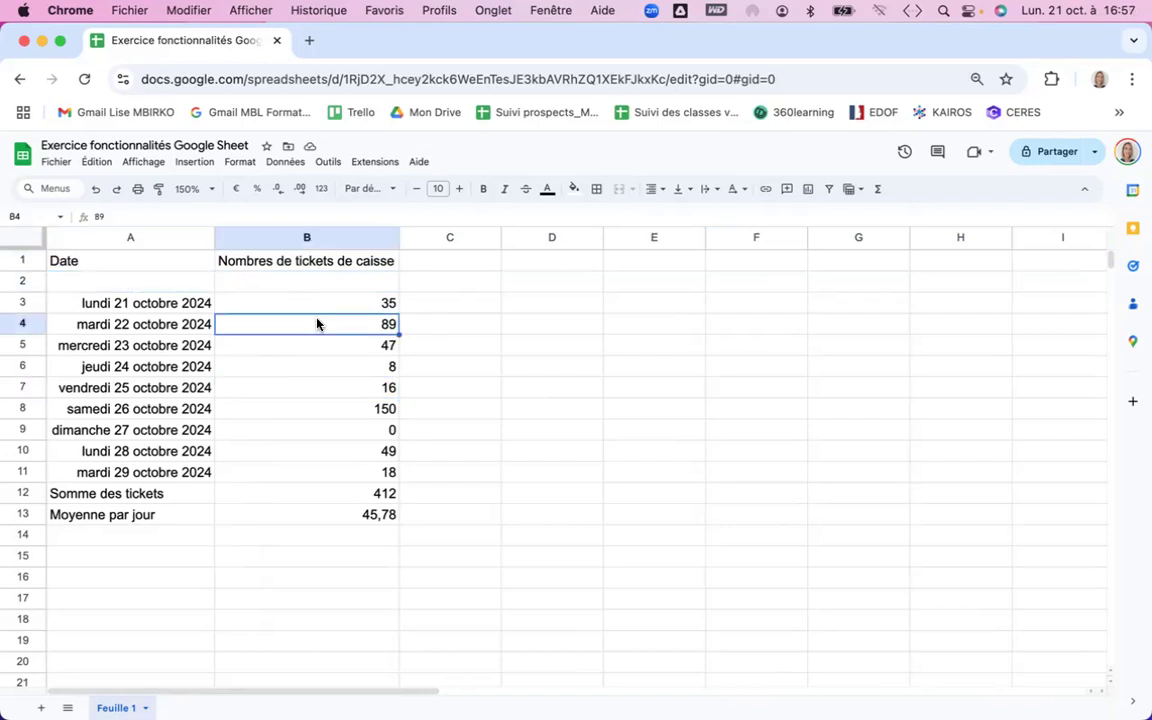
pyautogui.click(137, 262)
pyautogui.moveTo(136, 262); pyautogui.dragTo(136, 284)
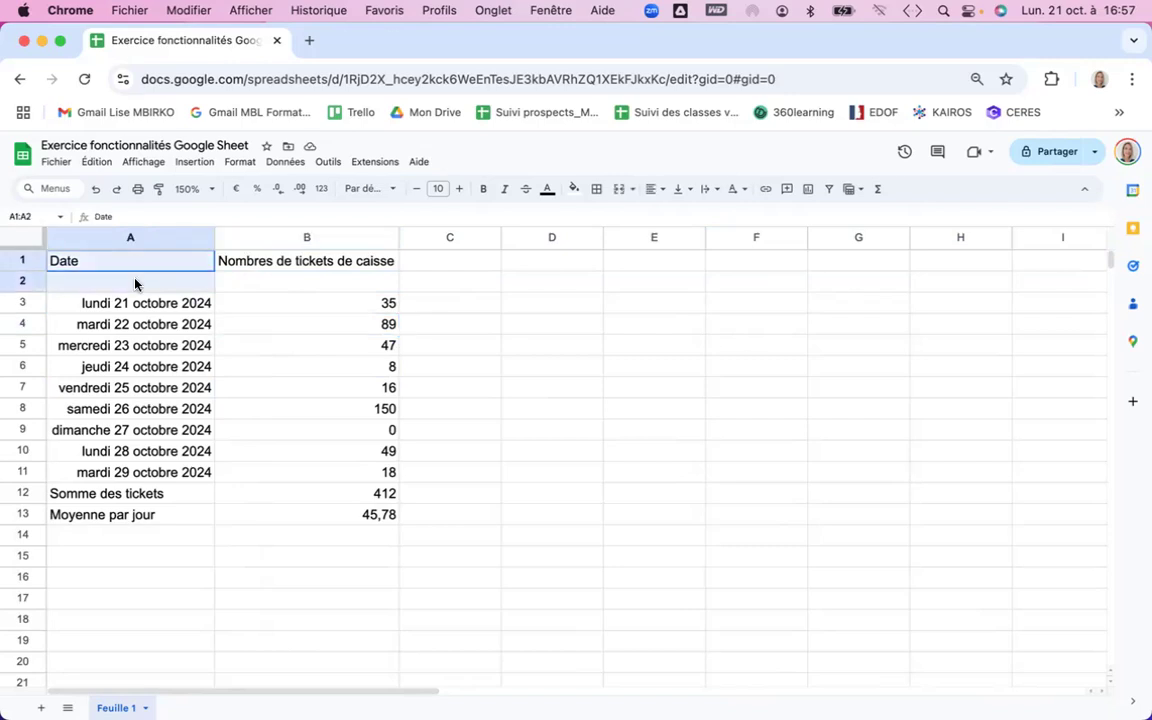
pyautogui.click(620, 190)
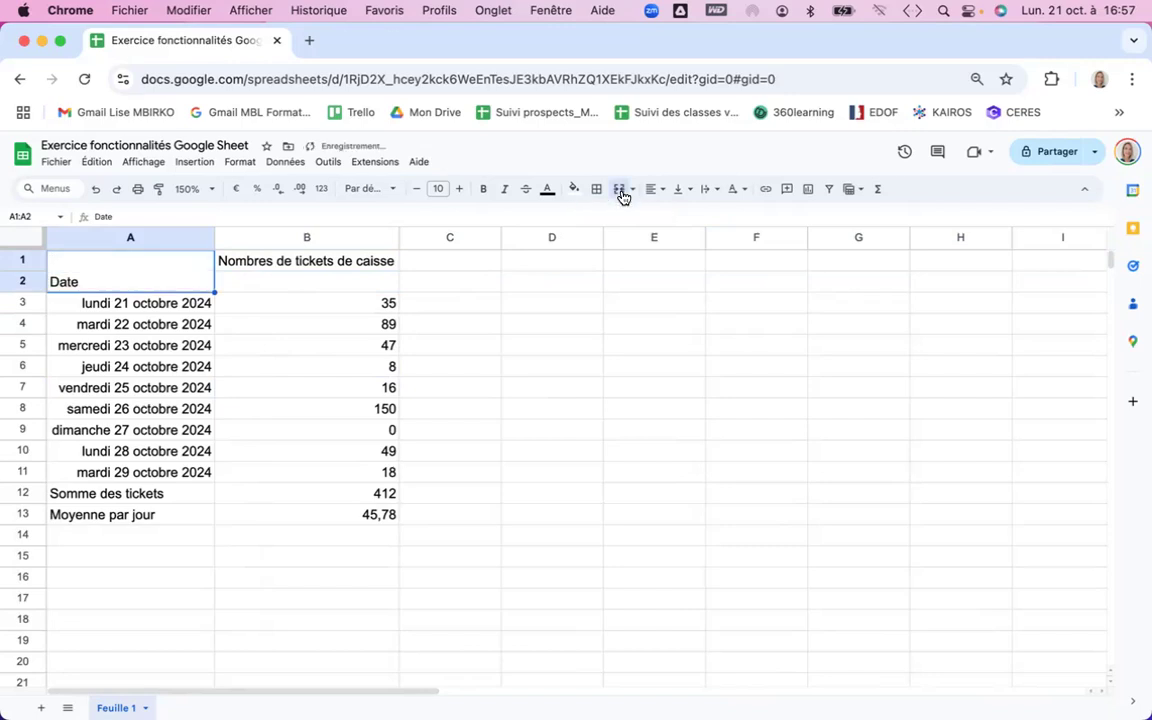
pyautogui.click(566, 368)
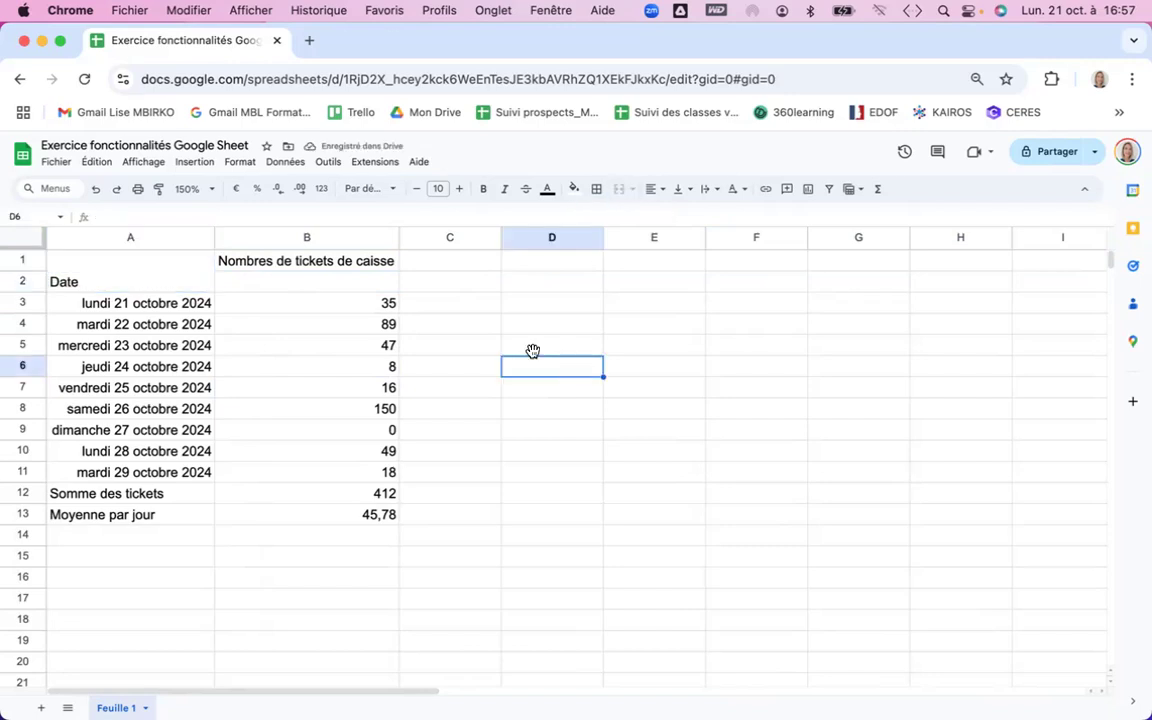
# - Center the "Date" header horizontally and vertically within the merged cell A1:A2
pyautogui.click(86, 279)
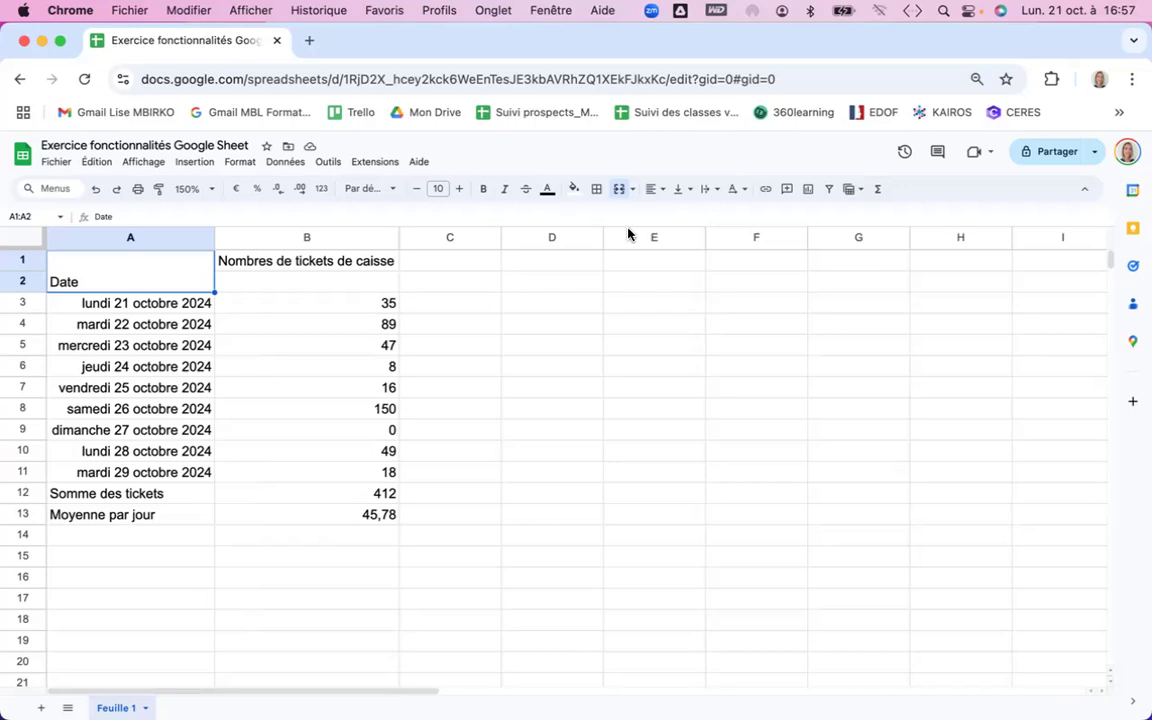
pyautogui.click(665, 193)
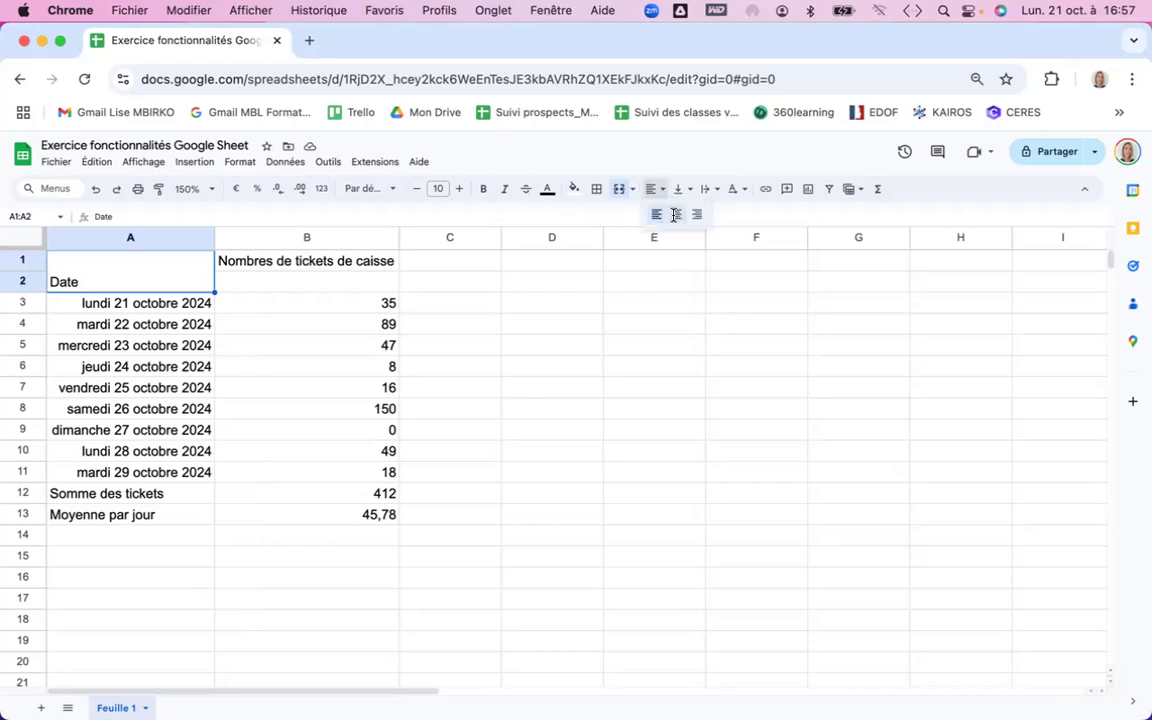
pyautogui.click(676, 217)
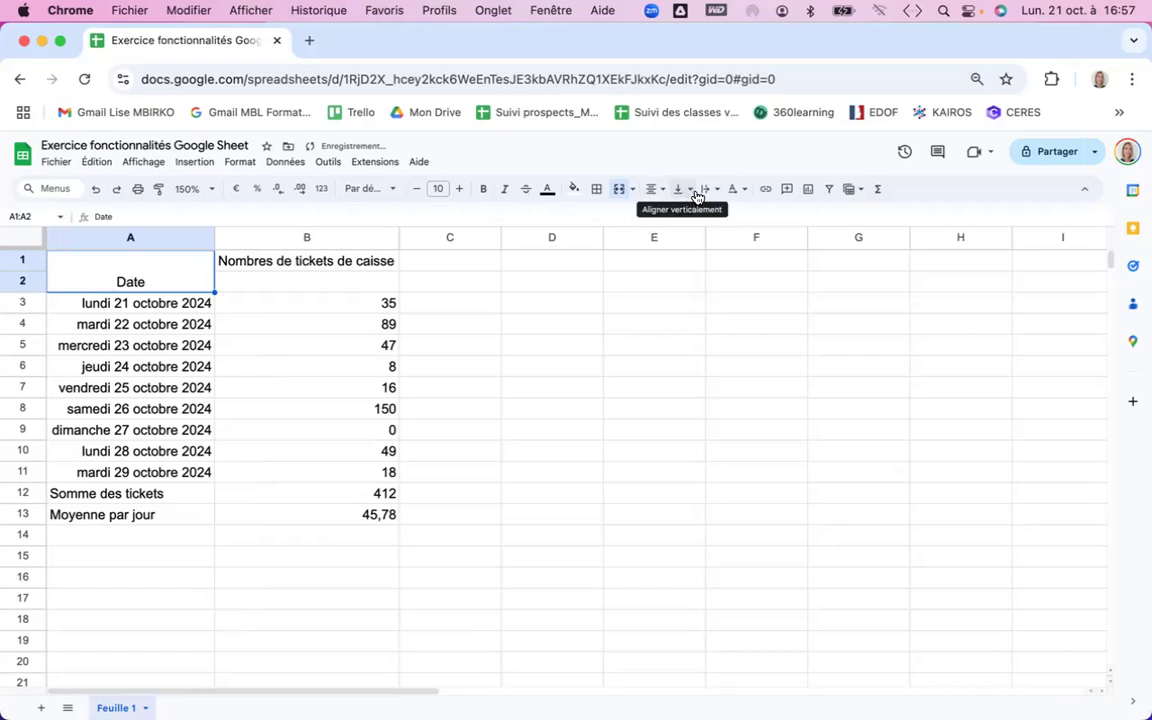
pyautogui.click(695, 204)
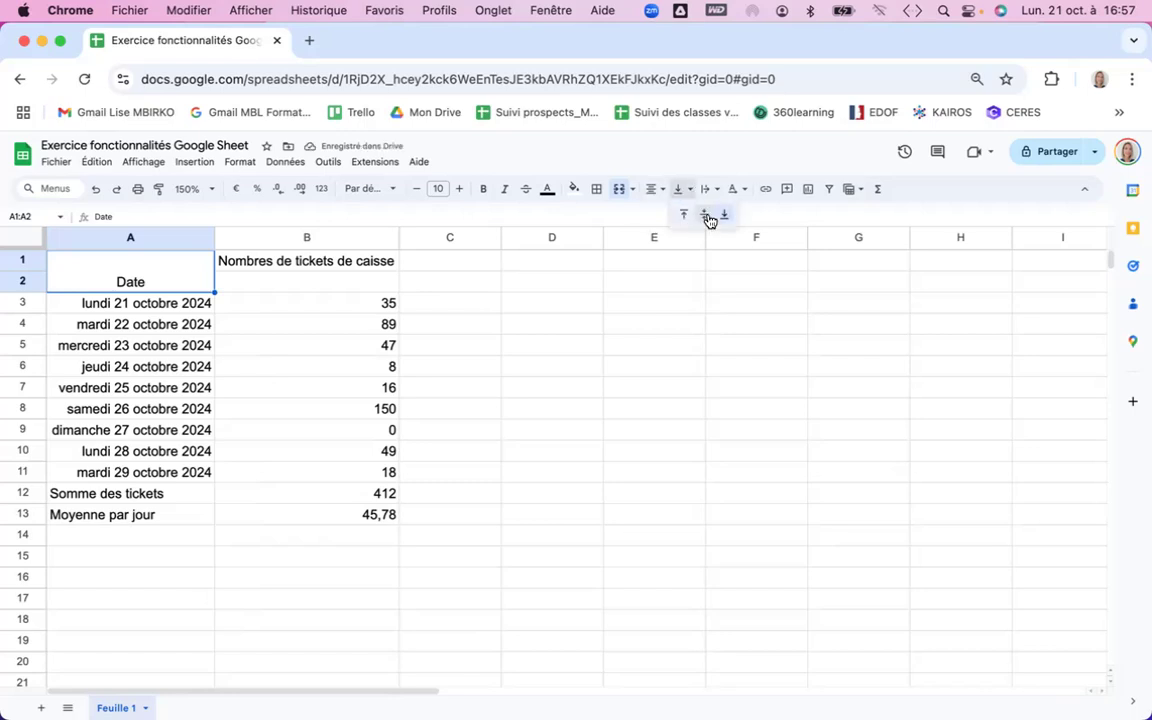
pyautogui.click(706, 217)
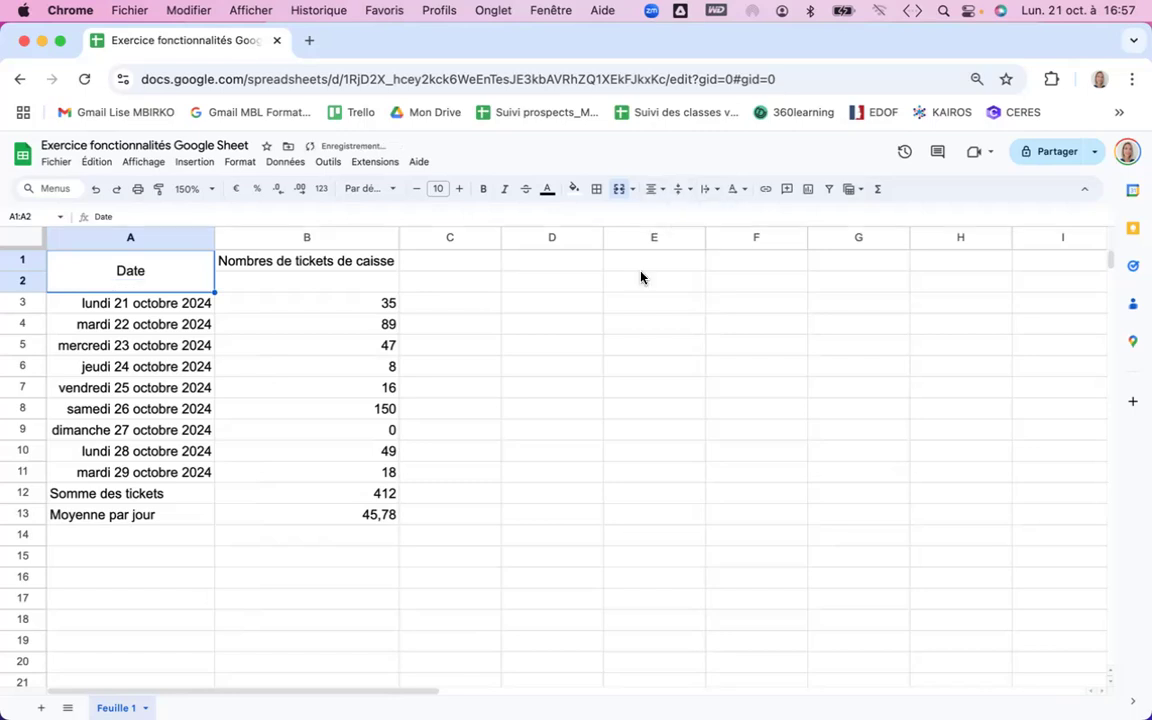
pyautogui.click(607, 350)
# - Make the "Date" header bold and give its cell a light yellow fill
pyautogui.click(153, 282)
pyautogui.click(483, 194)
pyautogui.click(575, 189)
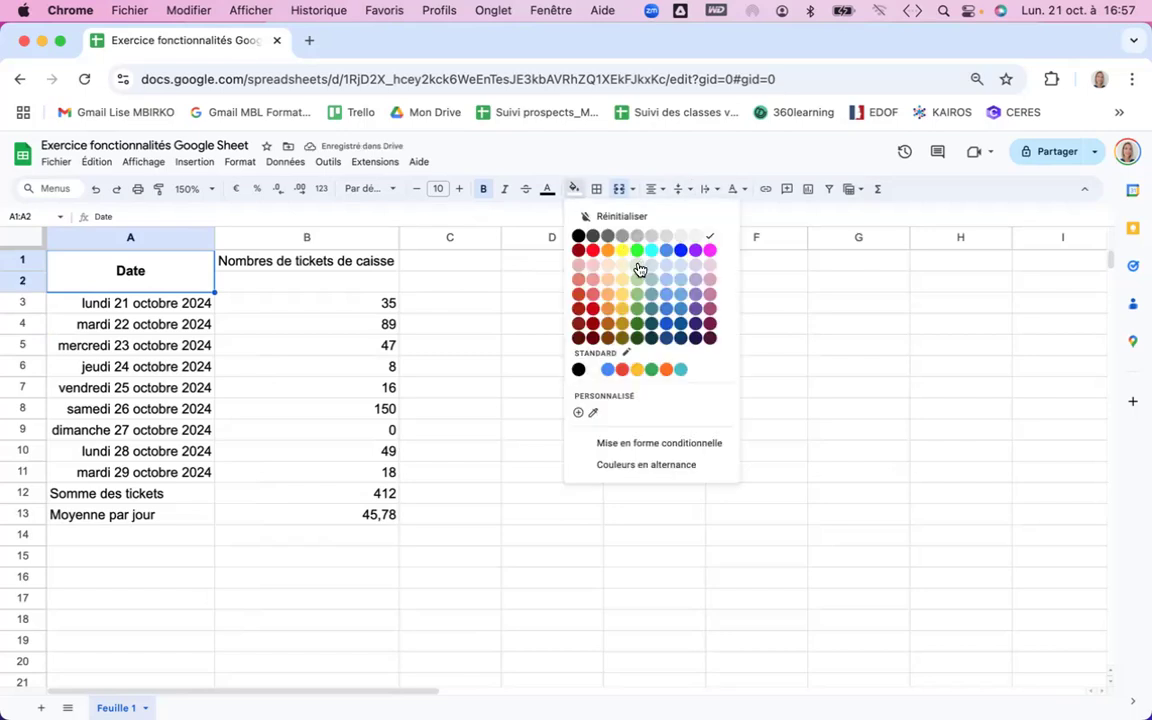
pyautogui.click(624, 266)
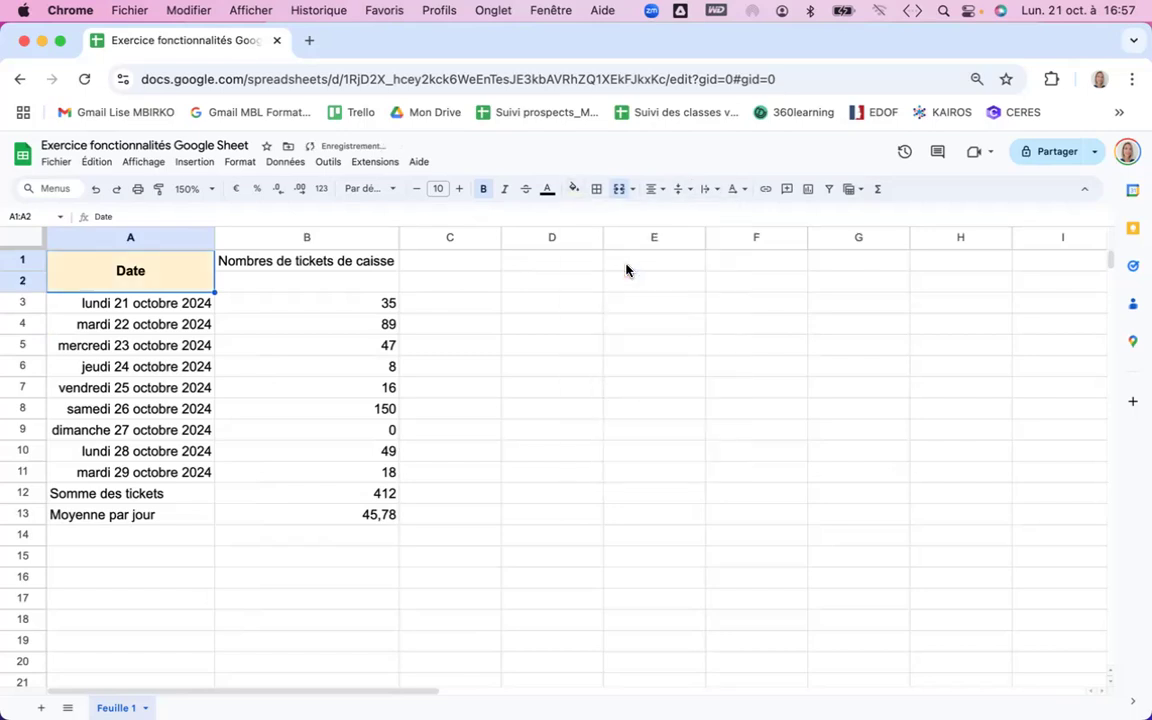
pyautogui.click(626, 405)
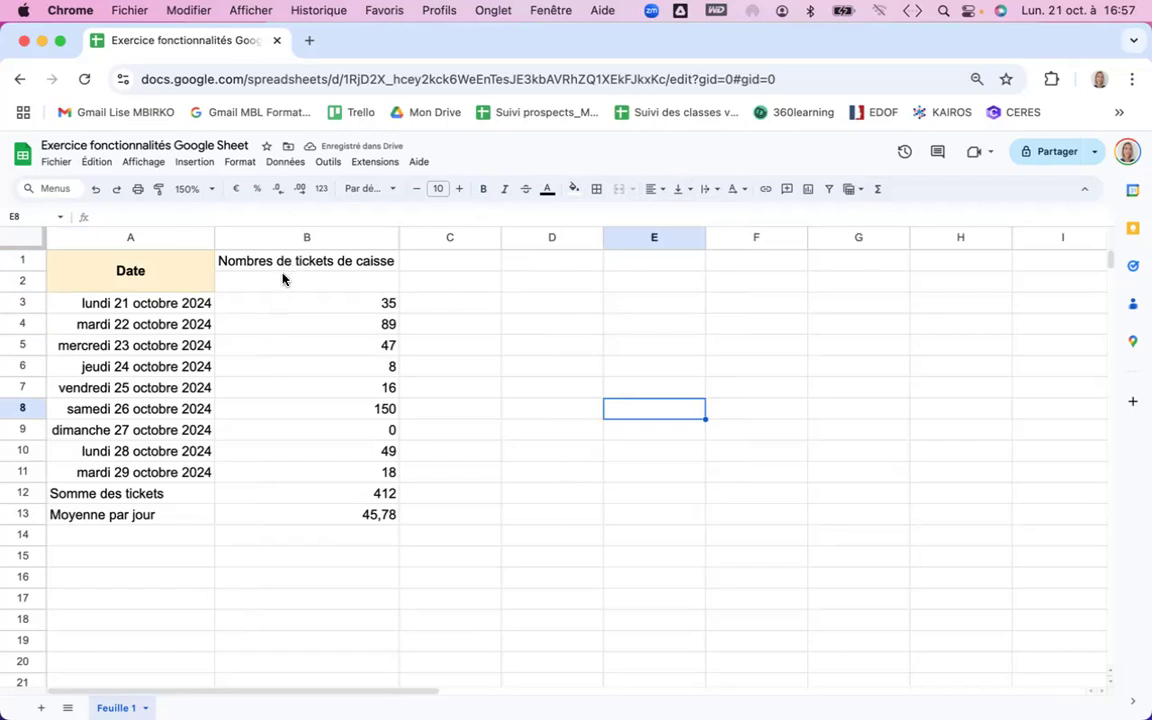
# - Copy the "Date" header's formatting onto B1:B2 with Paint format and auto-fit column B to its header text
pyautogui.click(167, 279)
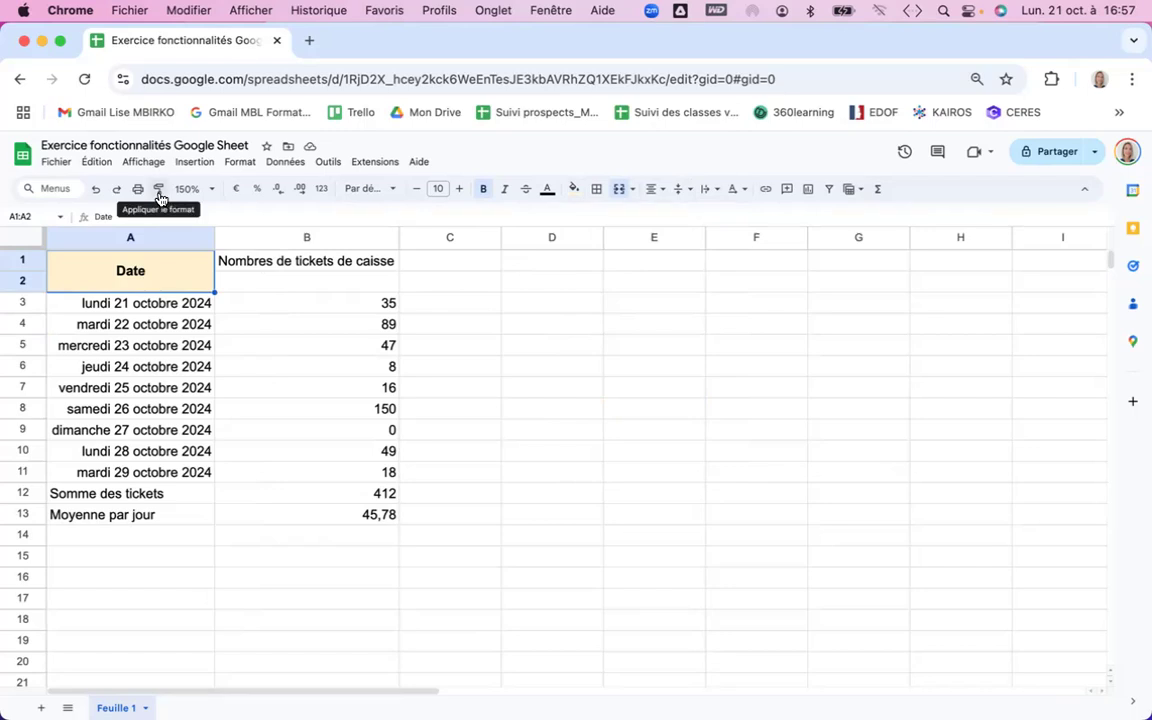
pyautogui.click(159, 198)
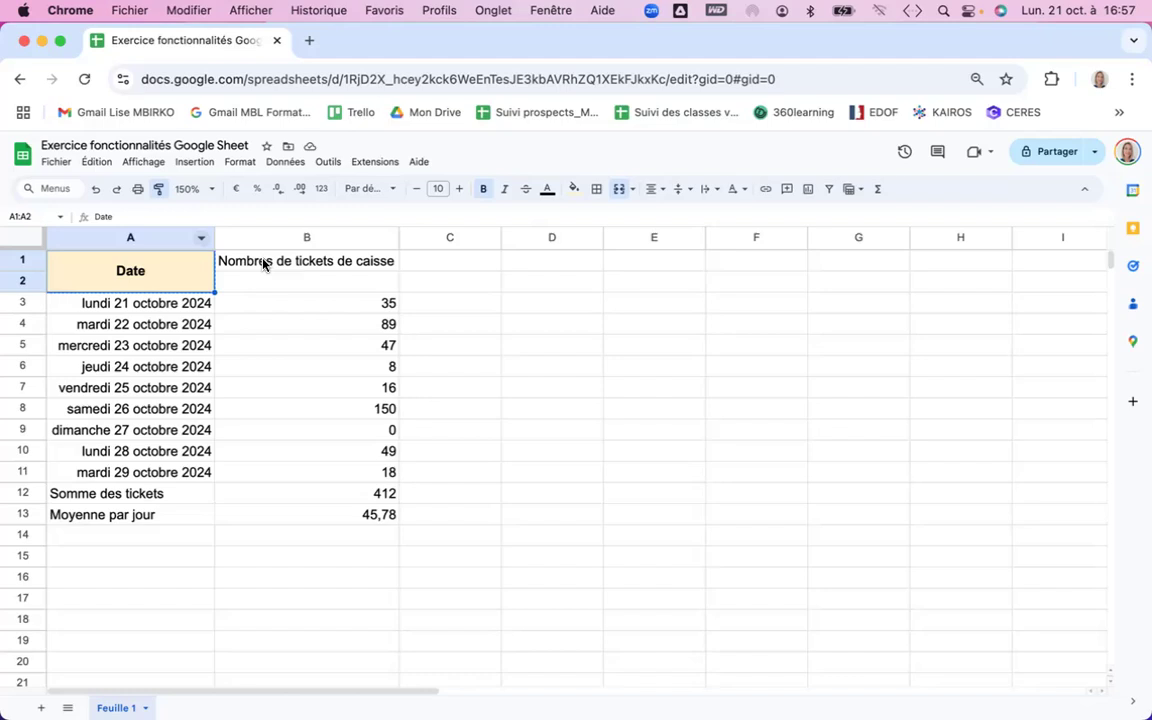
pyautogui.moveTo(264, 265); pyautogui.dragTo(263, 277)
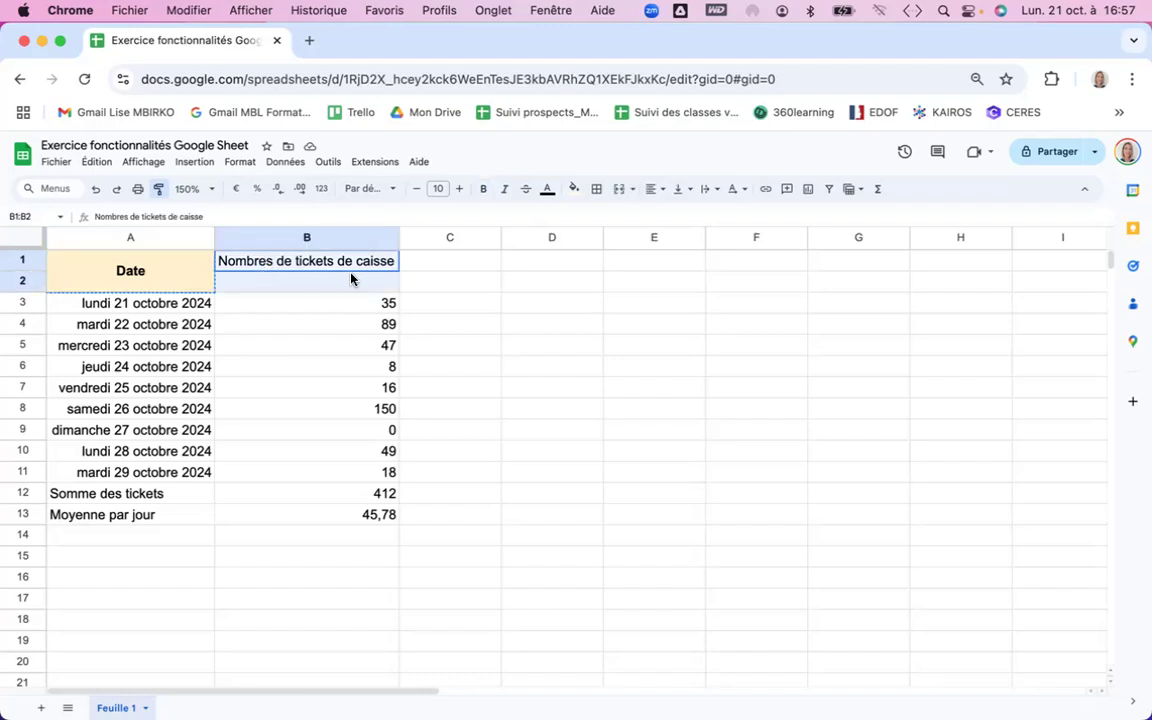
pyautogui.moveTo(351, 279); pyautogui.dragTo(351, 279)
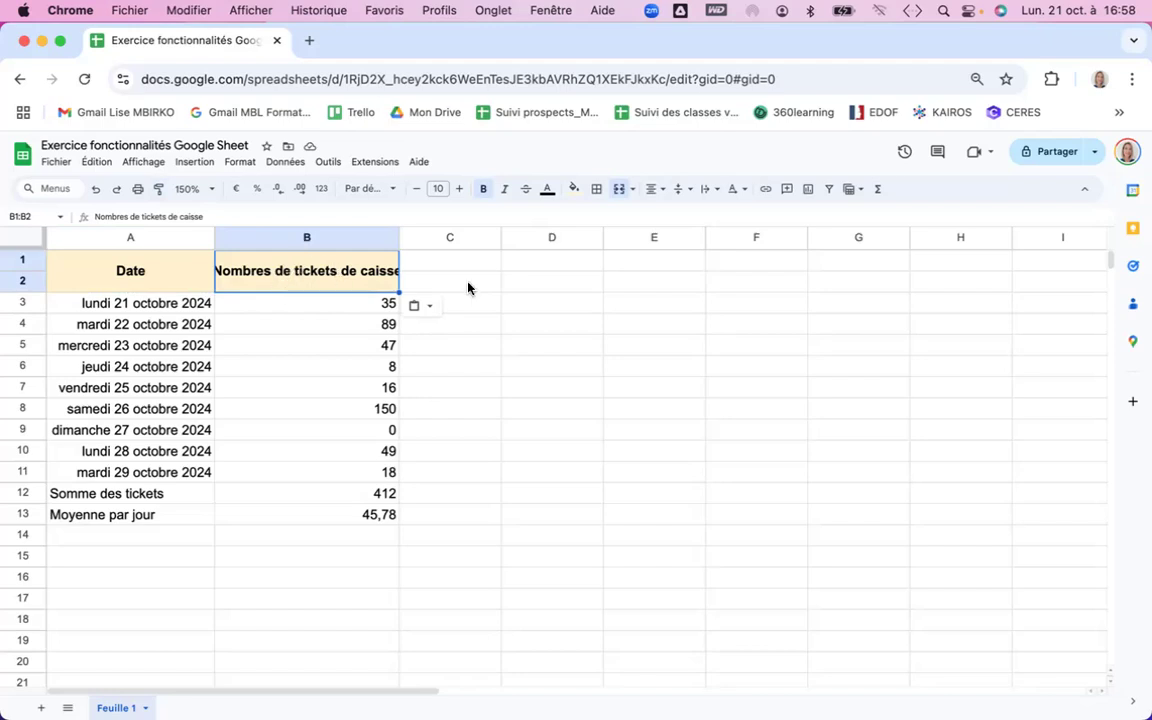
pyautogui.doubleClick(400, 237)
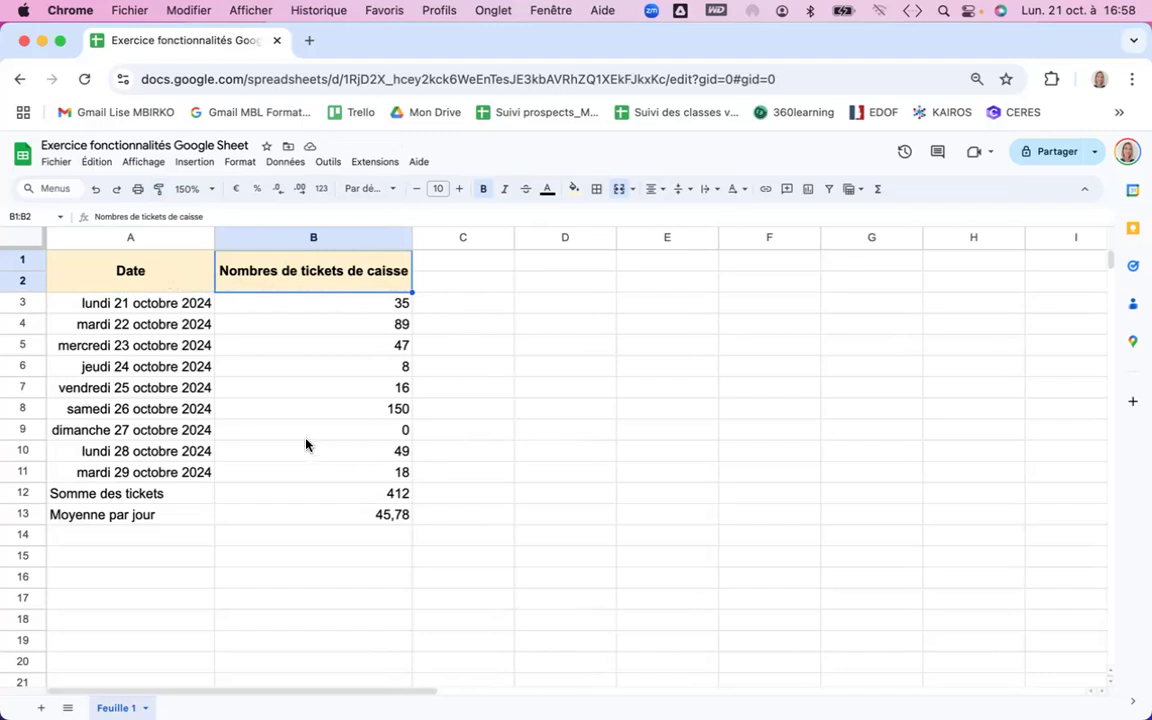
pyautogui.click(148, 307)
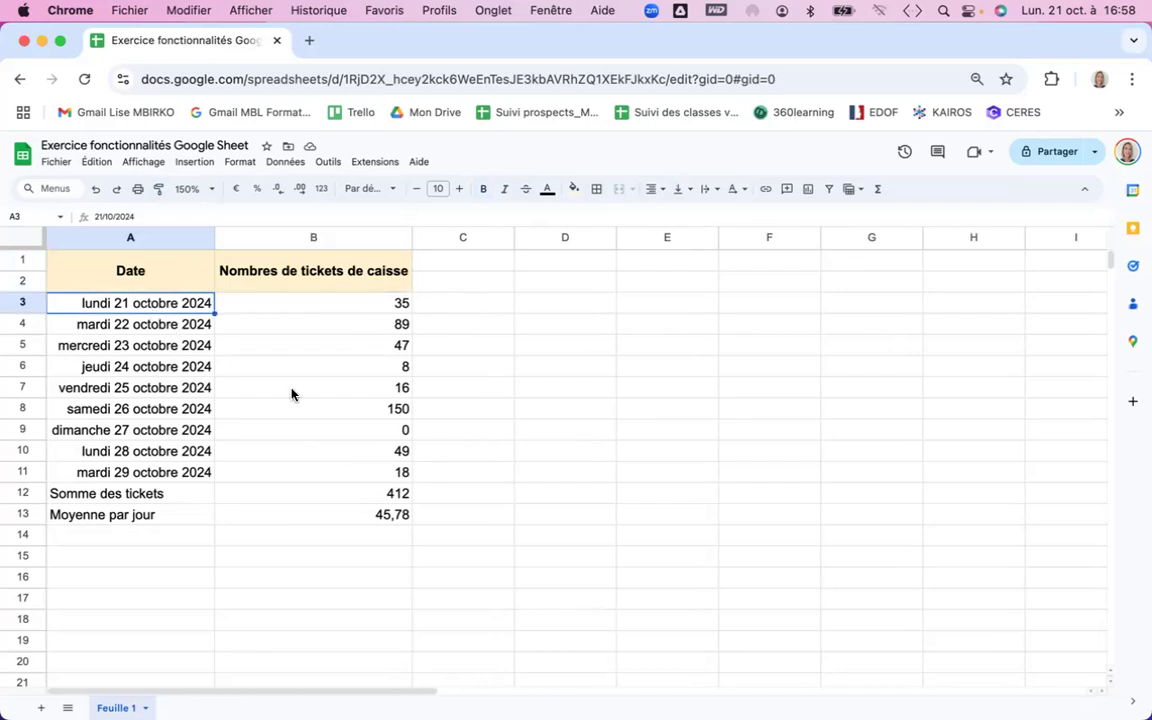
pyautogui.click(285, 405)
pyautogui.click(152, 308)
pyautogui.moveTo(153, 322); pyautogui.dragTo(170, 465)
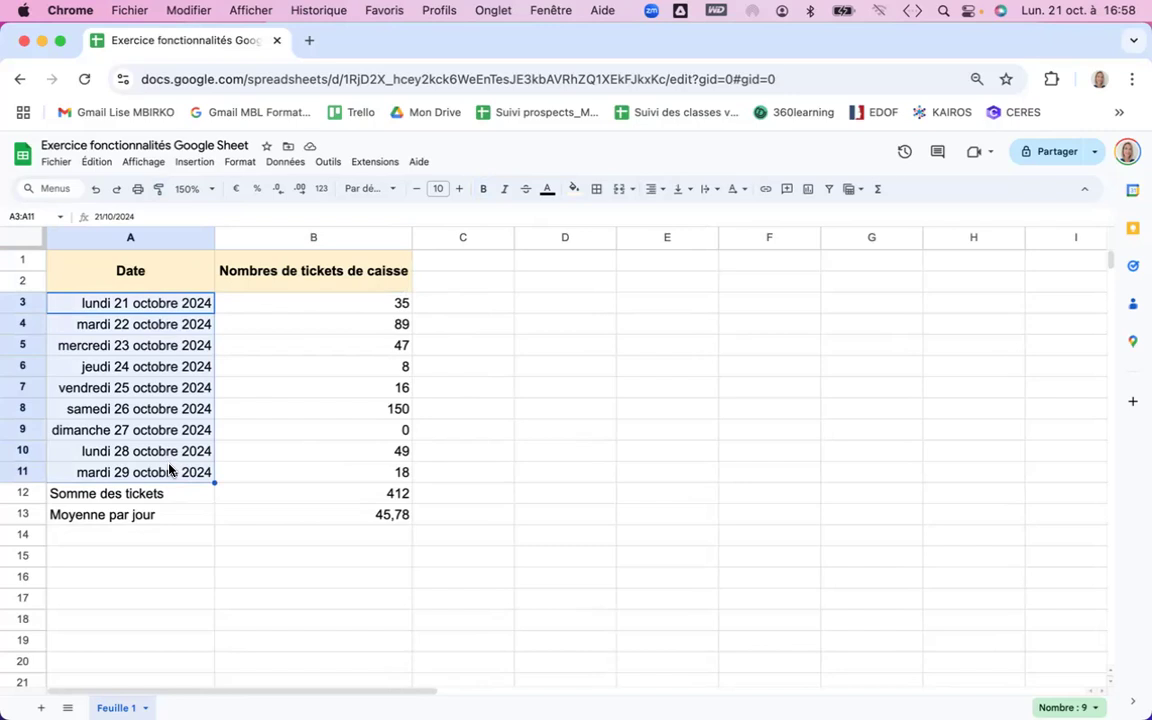
pyautogui.click(447, 370)
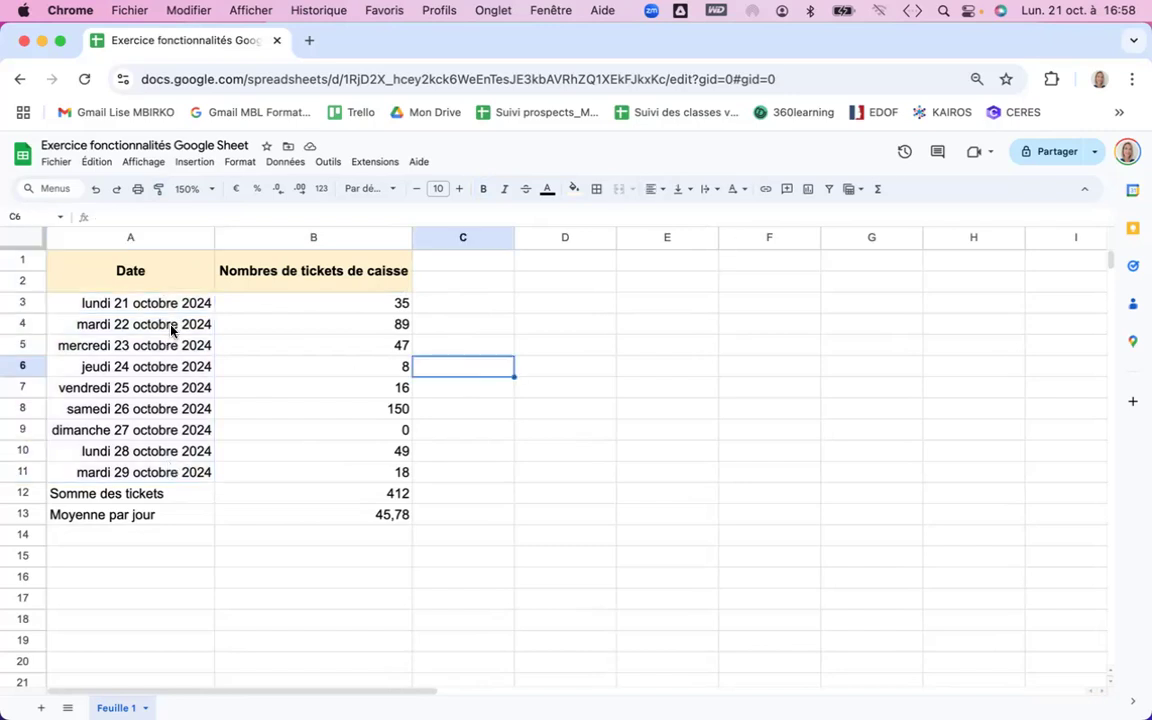
pyautogui.moveTo(159, 306); pyautogui.dragTo(170, 447)
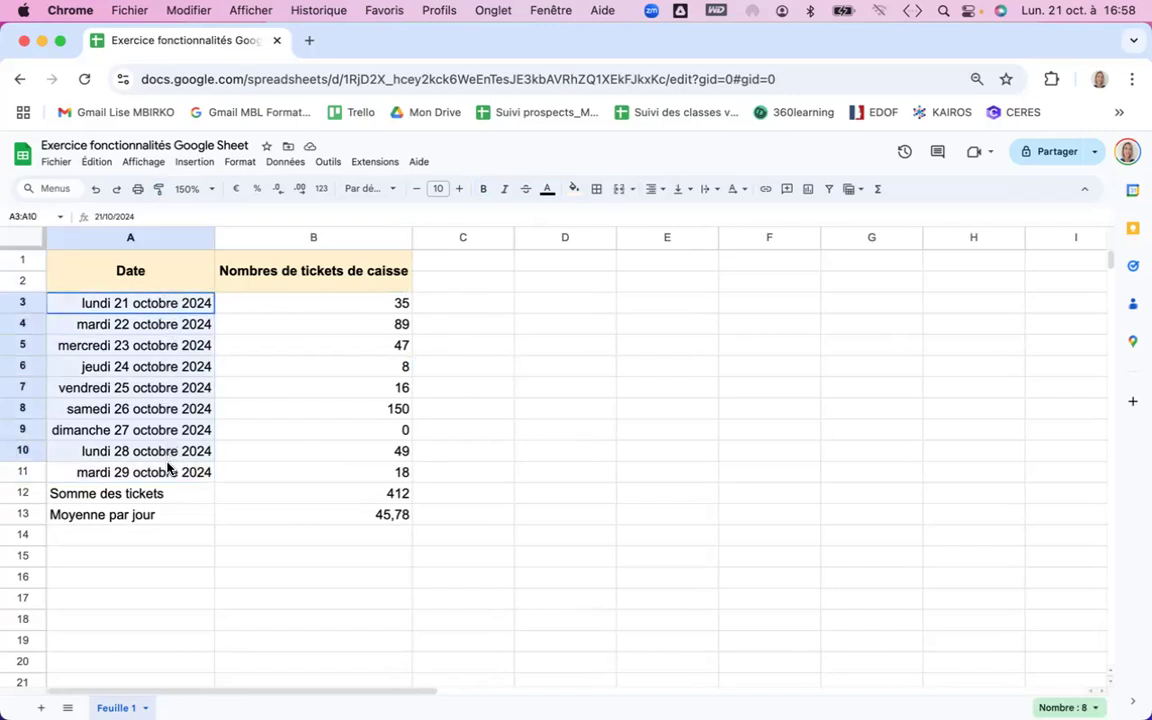
pyautogui.click(235, 450)
pyautogui.click(211, 303)
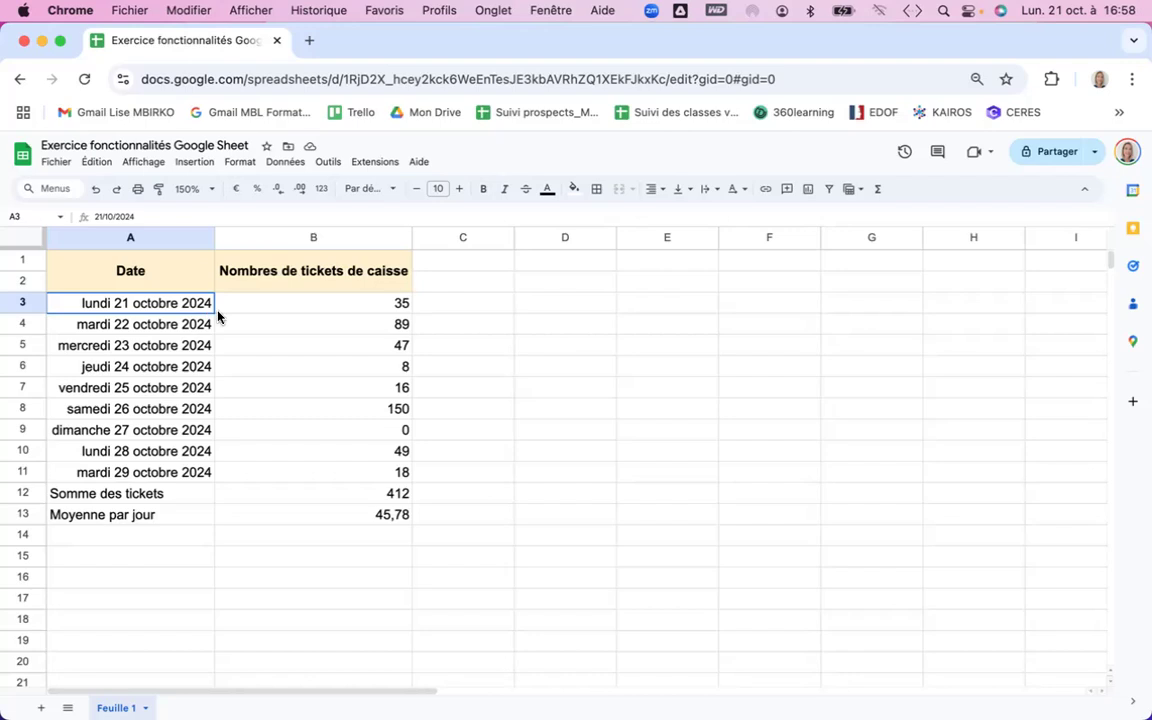
pyautogui.click(210, 404)
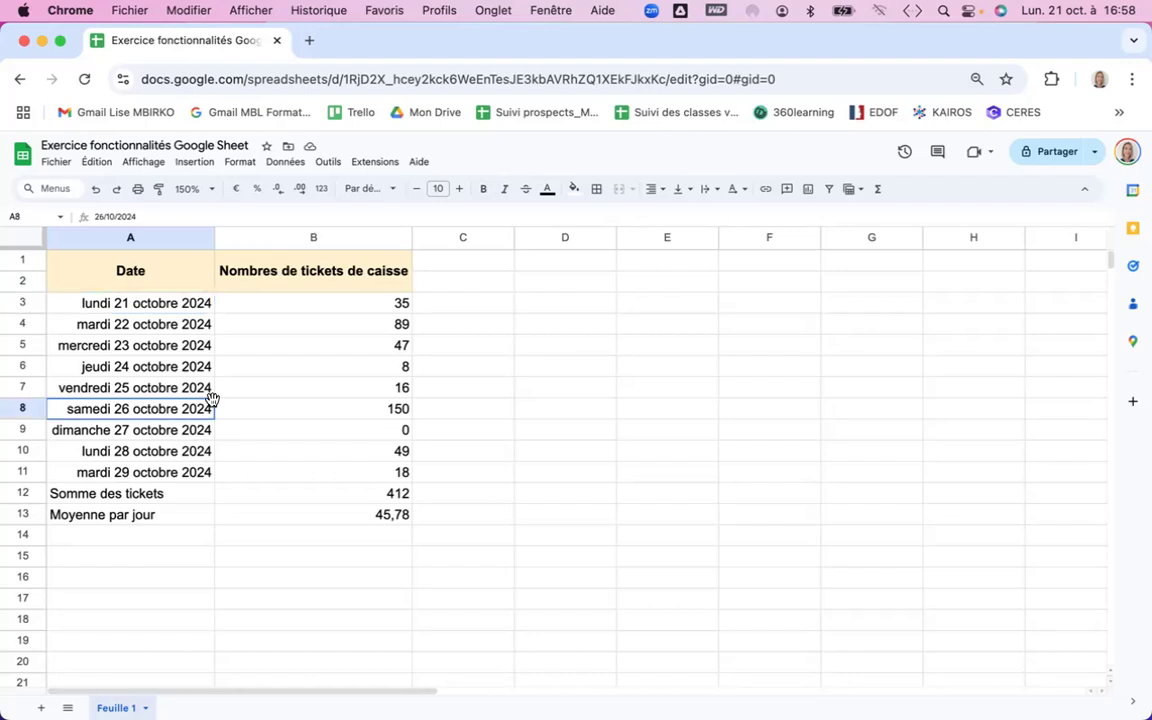
# - Italicize the dates in A3:A11
pyautogui.moveTo(152, 303); pyautogui.dragTo(160, 475)
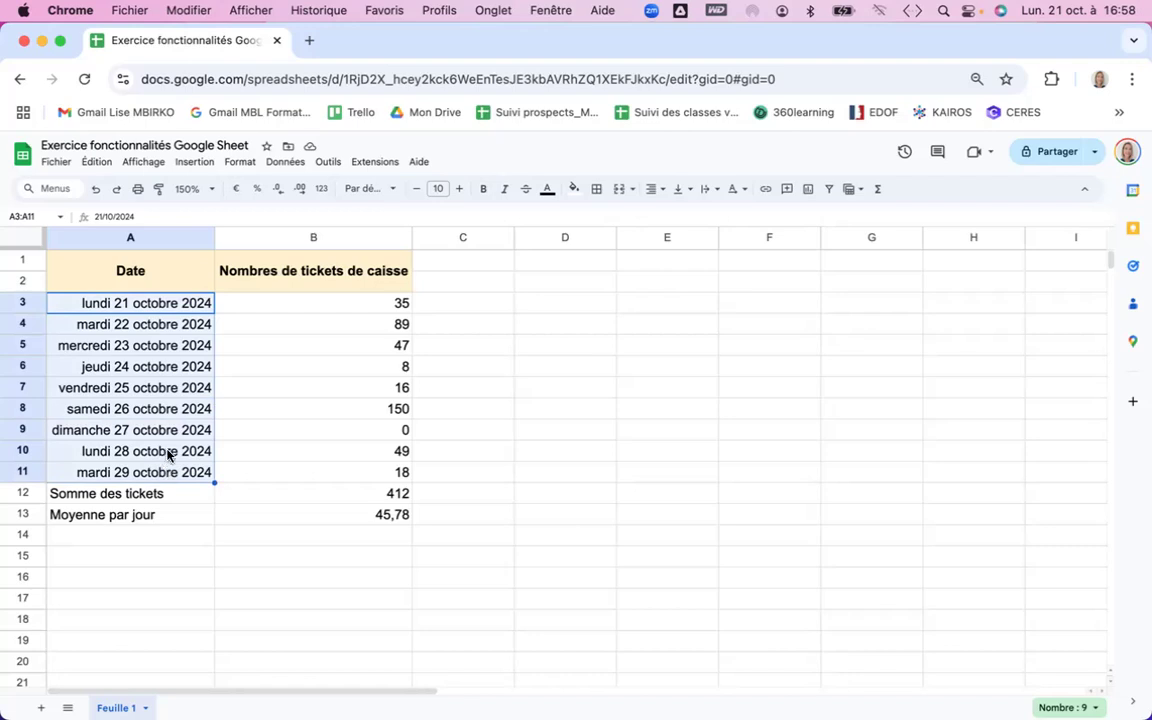
pyautogui.click(505, 190)
pyautogui.click(695, 409)
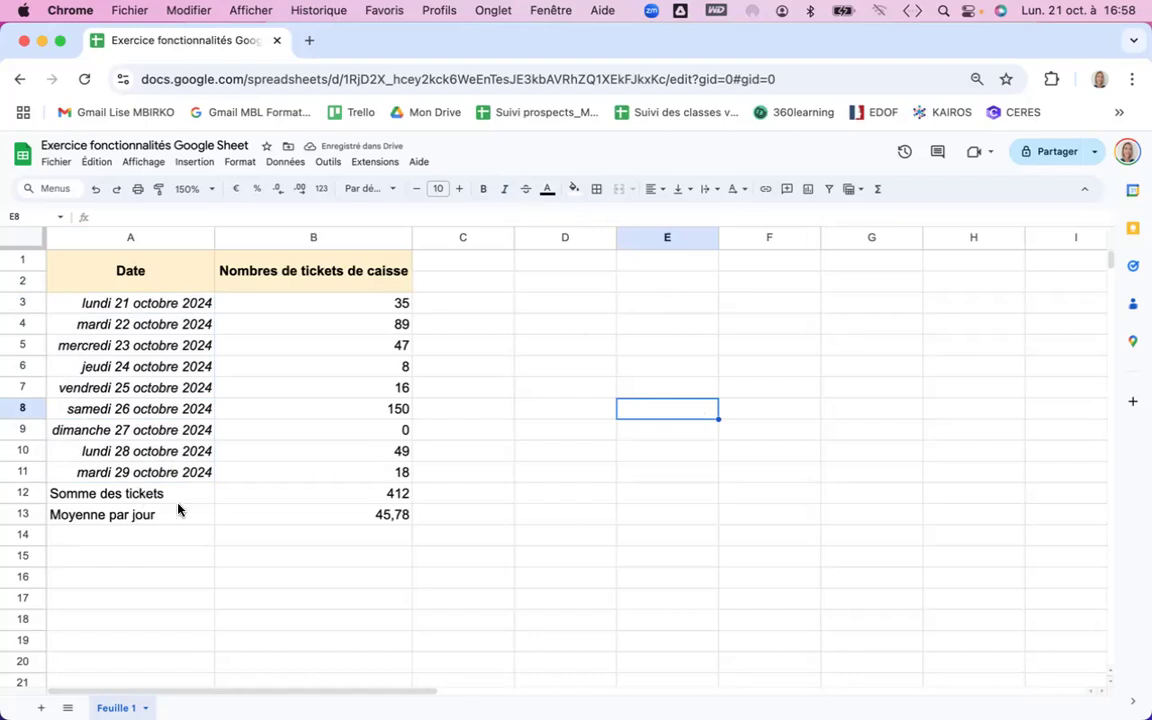
# - Apply all borders to the ticket table in A1:B13
pyautogui.moveTo(121, 281); pyautogui.dragTo(322, 516)
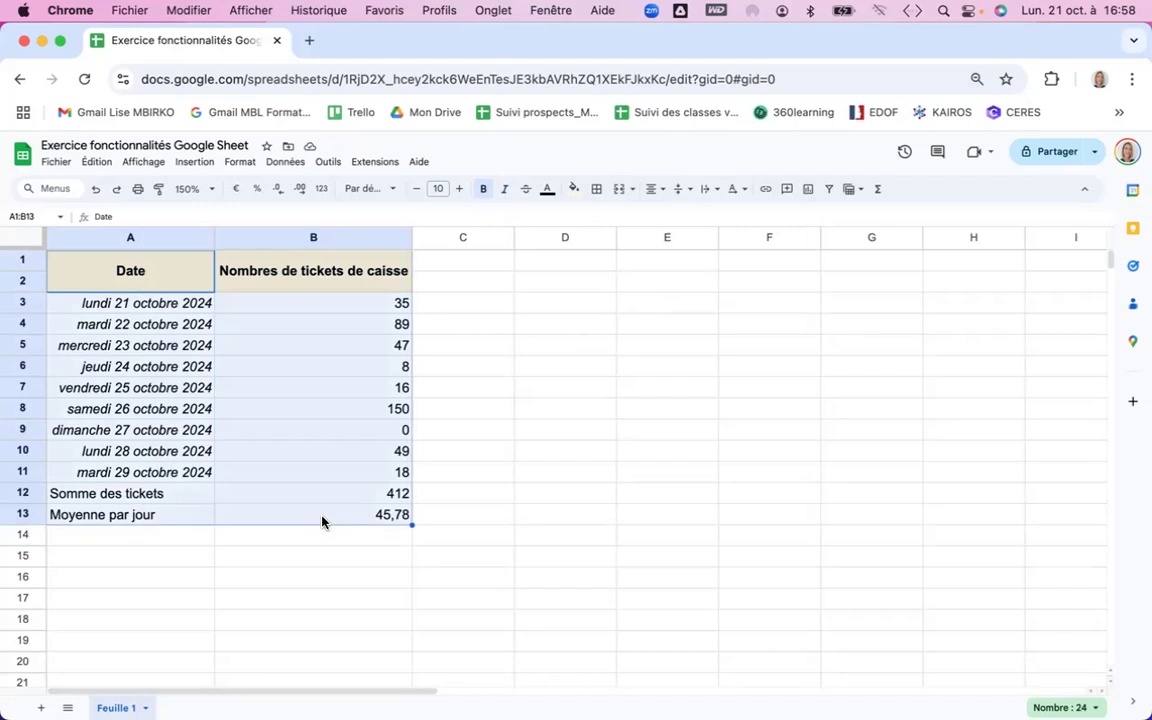
pyautogui.click(598, 190)
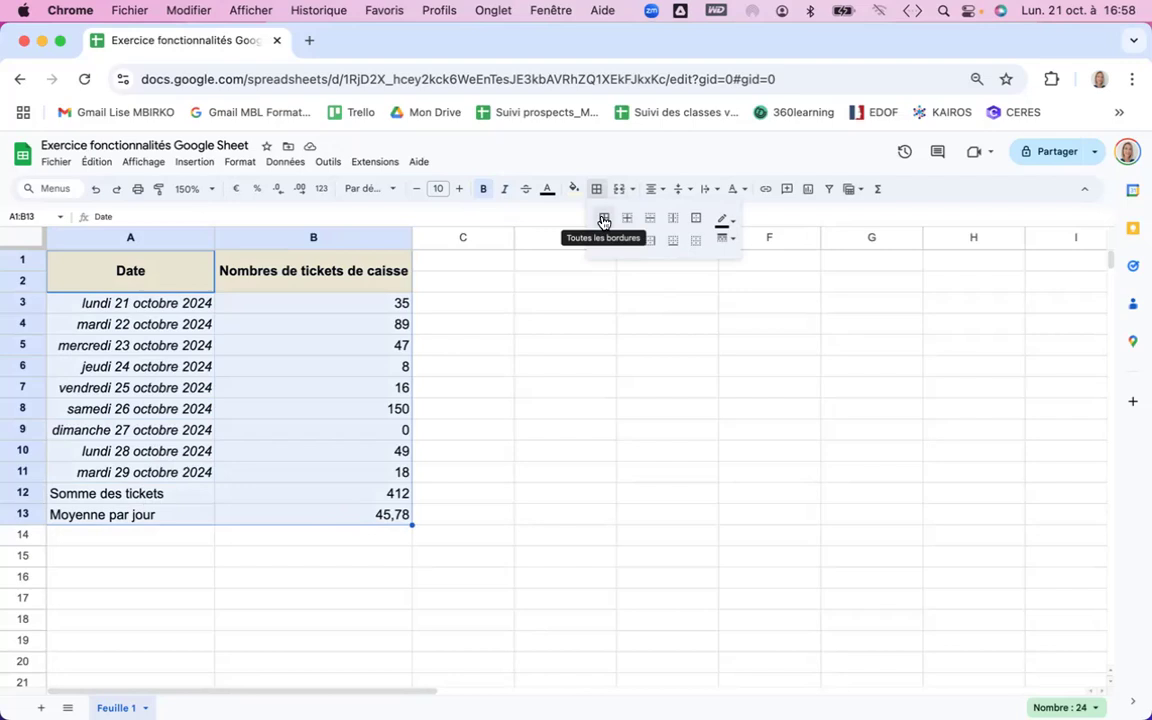
pyautogui.click(604, 219)
pyautogui.click(604, 219)
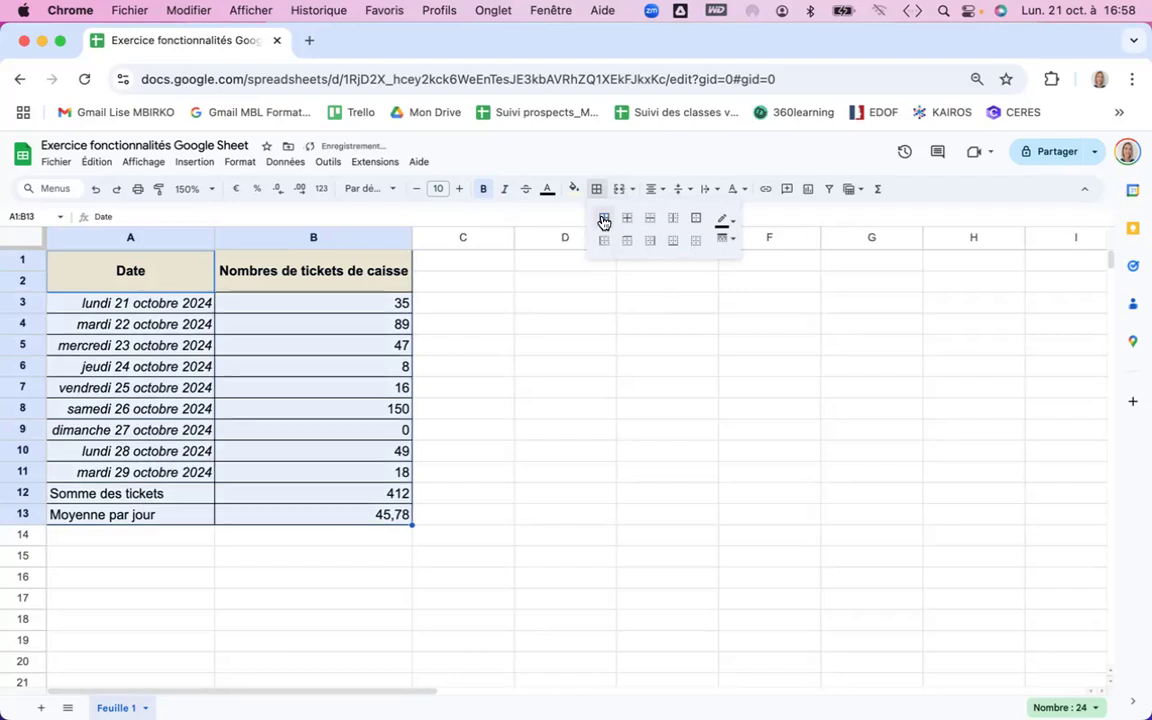
pyautogui.moveTo(619, 431); pyautogui.dragTo(598, 431)
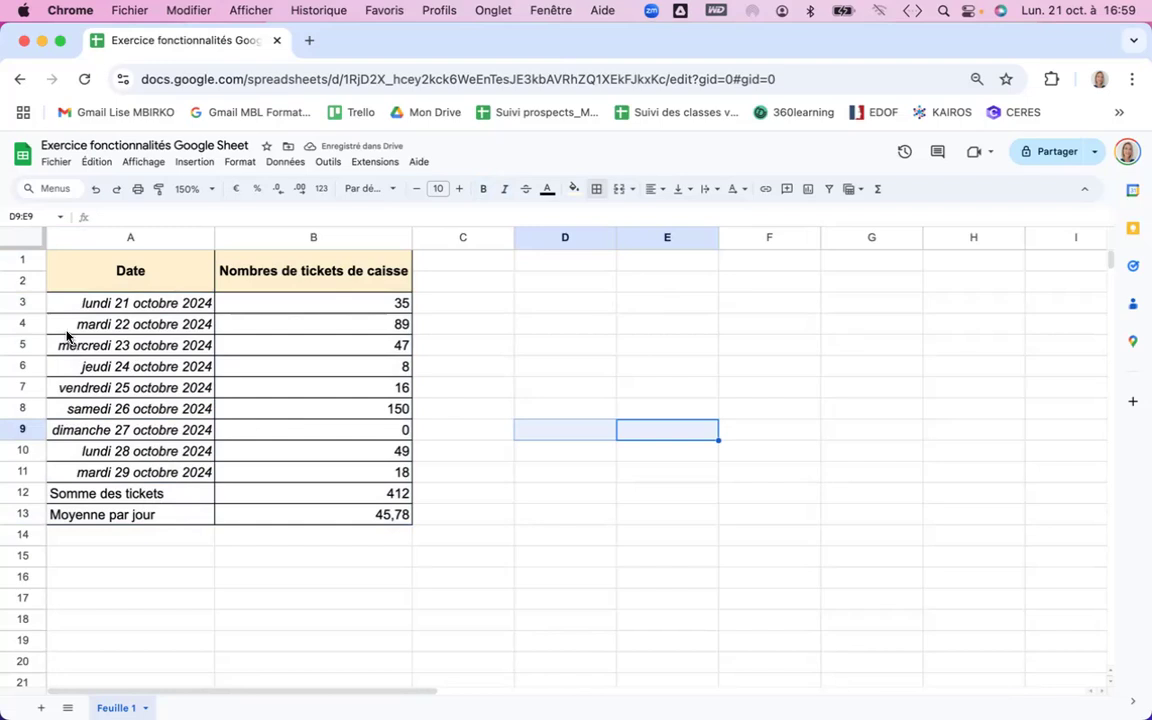
# - Manually shrink the heights of rows 3 to 11 so the rows are shorter than their text
pyautogui.moveTo(24, 313); pyautogui.dragTo(21, 412)
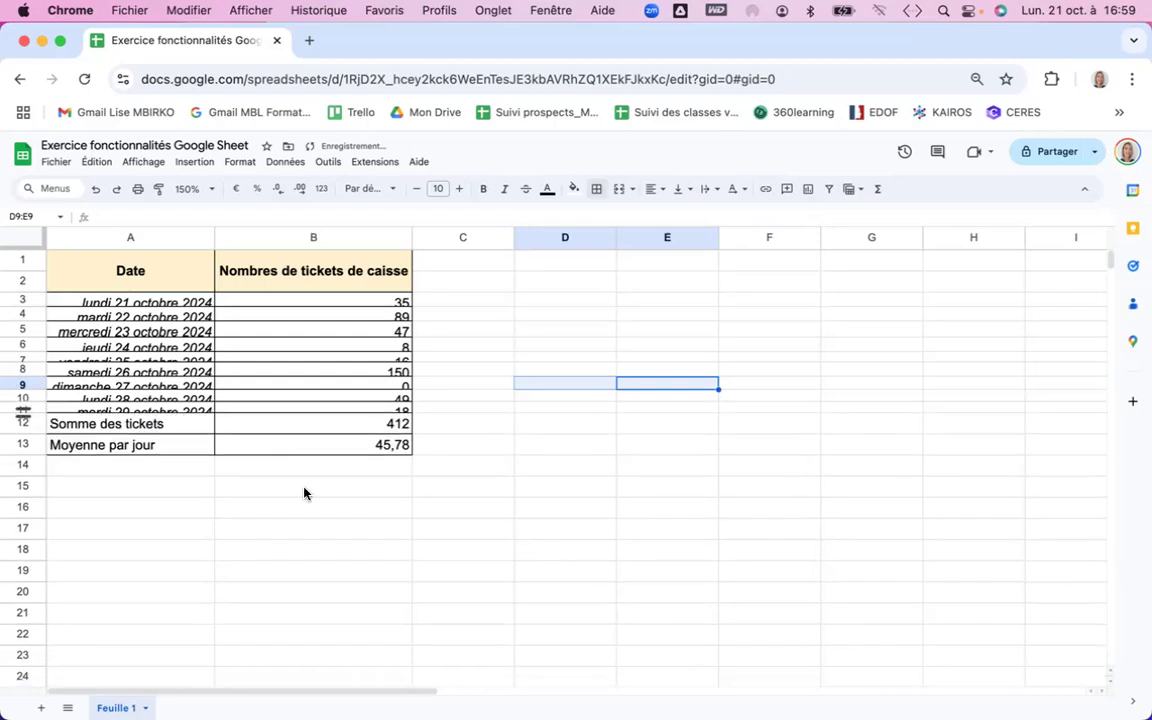
pyautogui.click(404, 524)
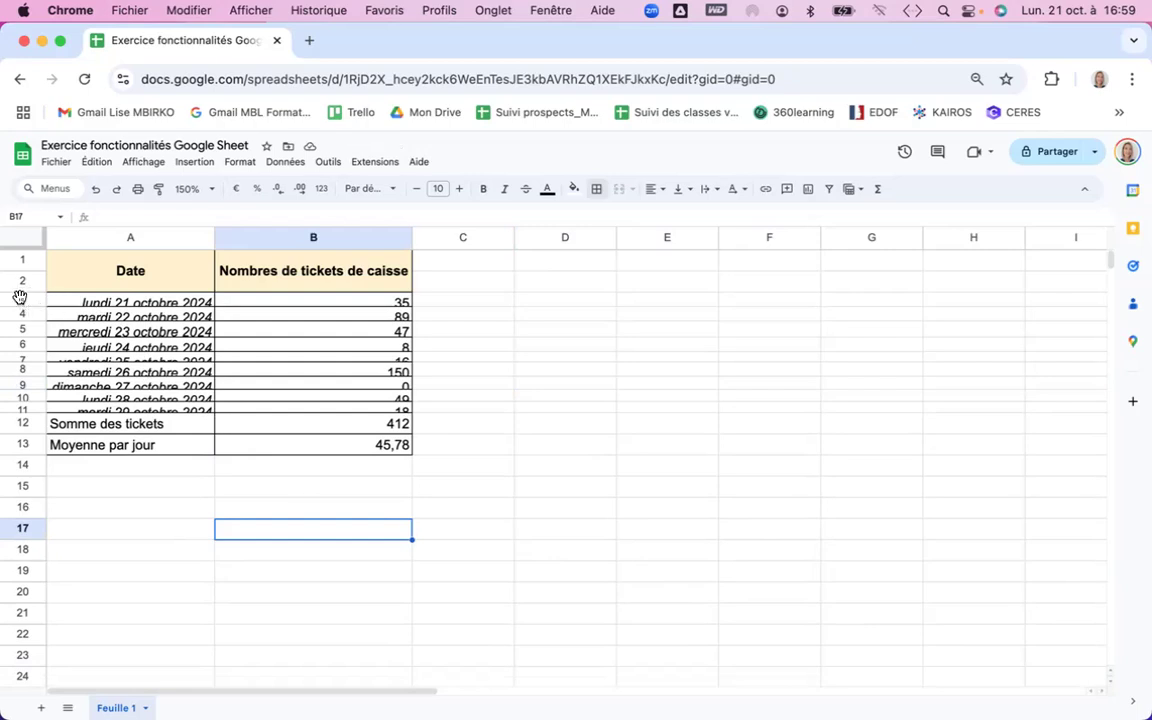
# - Resize rows 3 to 11 together so their height fits the data
pyautogui.moveTo(19, 296); pyautogui.dragTo(18, 402)
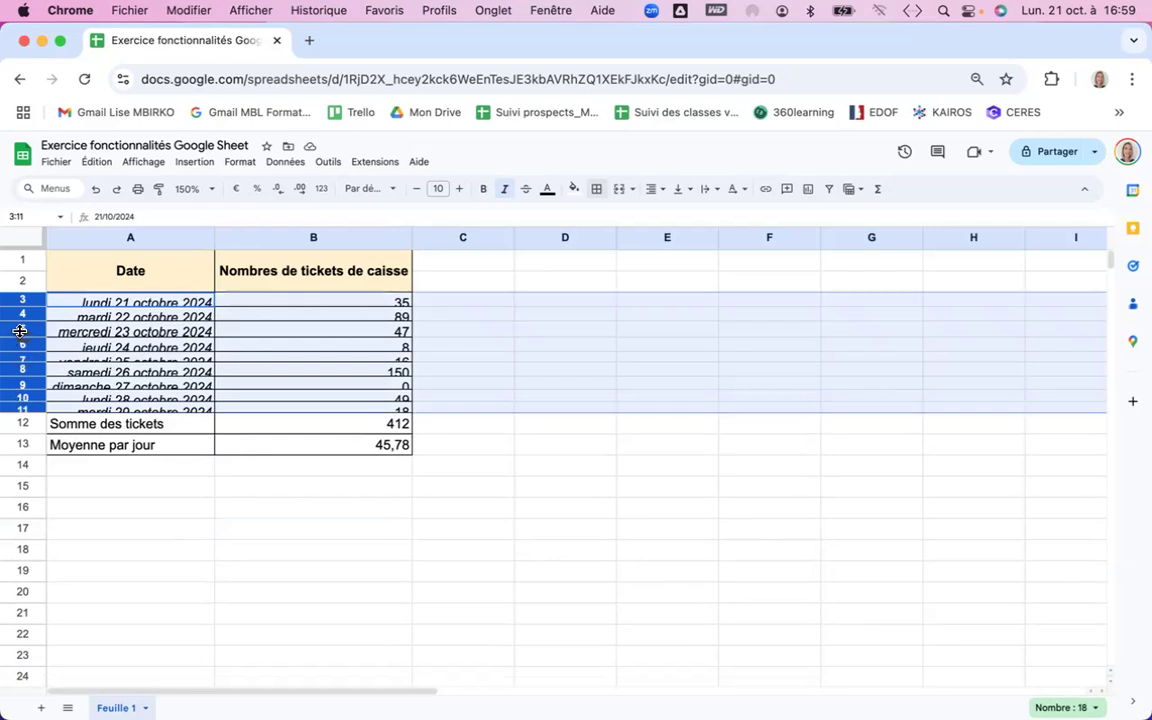
pyautogui.rightClick(13, 332)
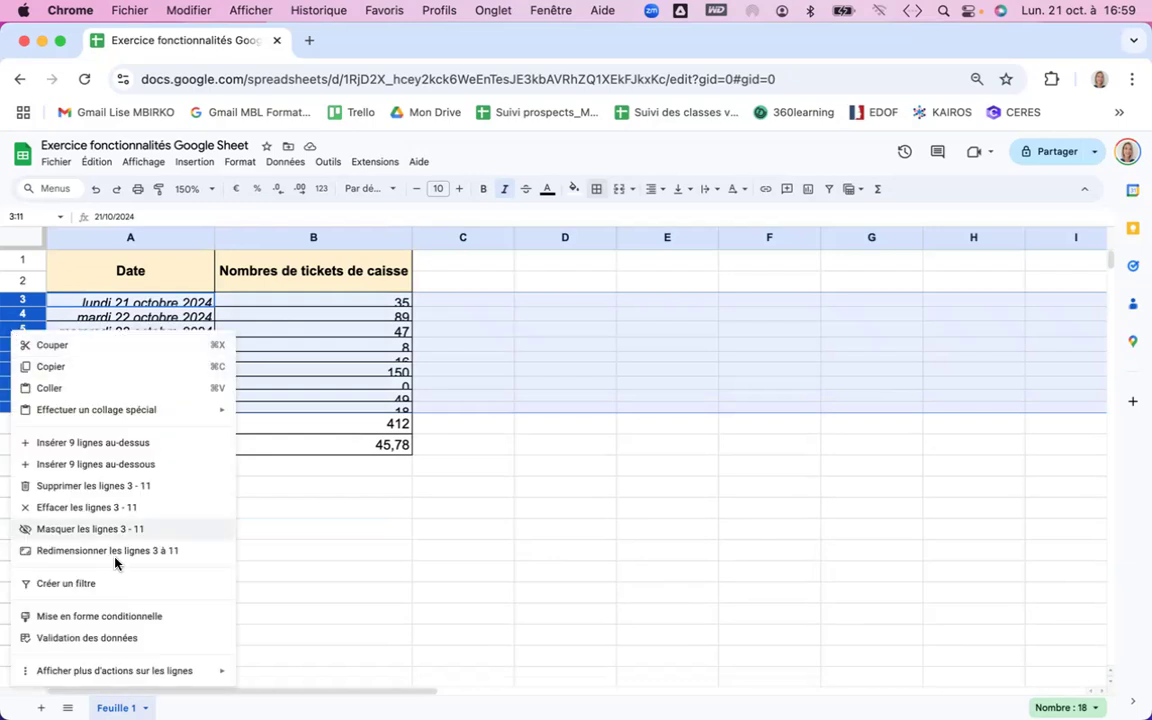
pyautogui.click(140, 550)
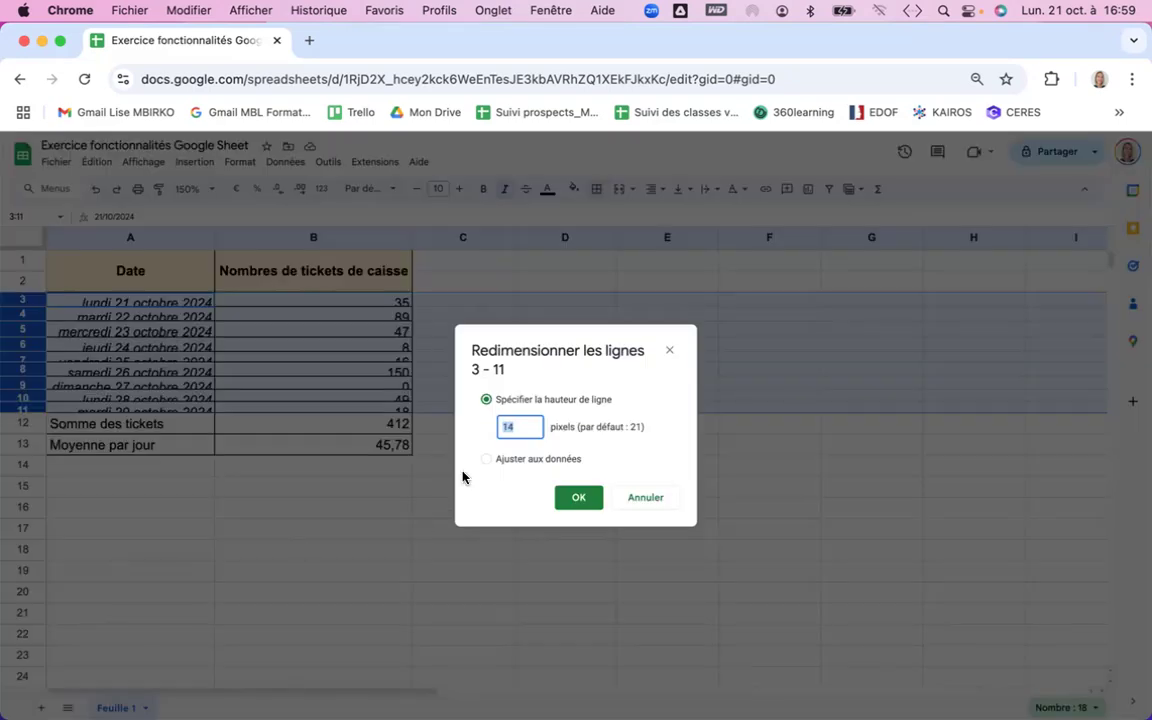
pyautogui.click(486, 461)
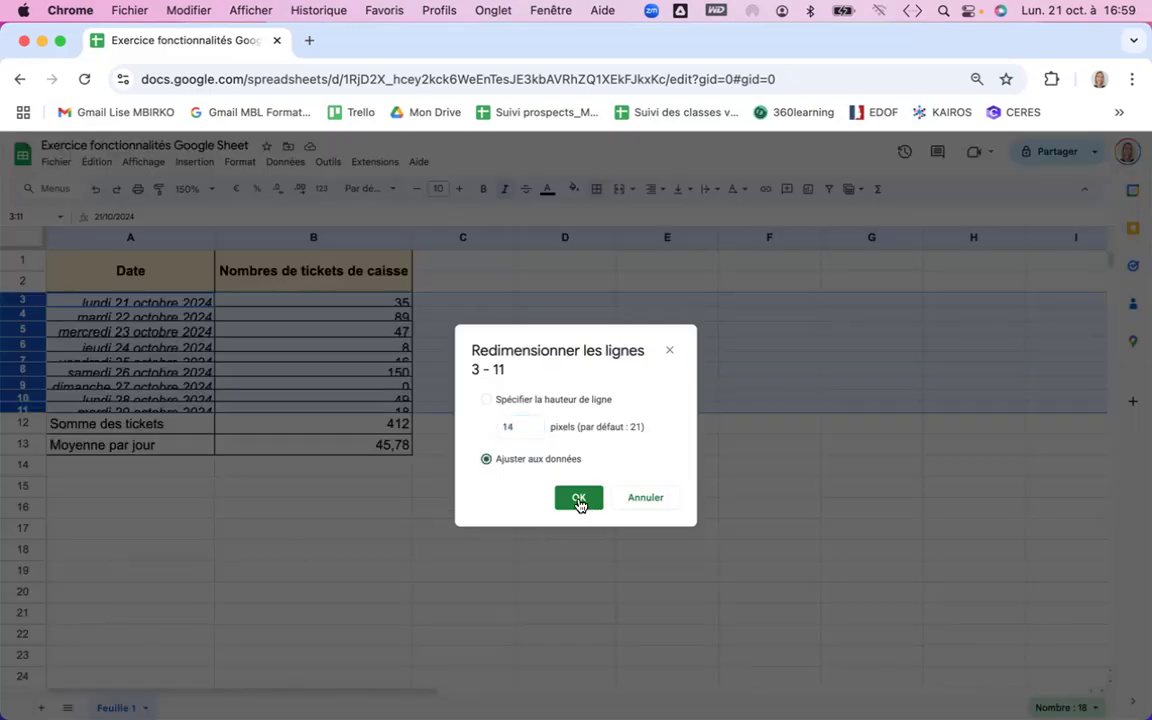
pyautogui.click(580, 500)
pyautogui.click(580, 503)
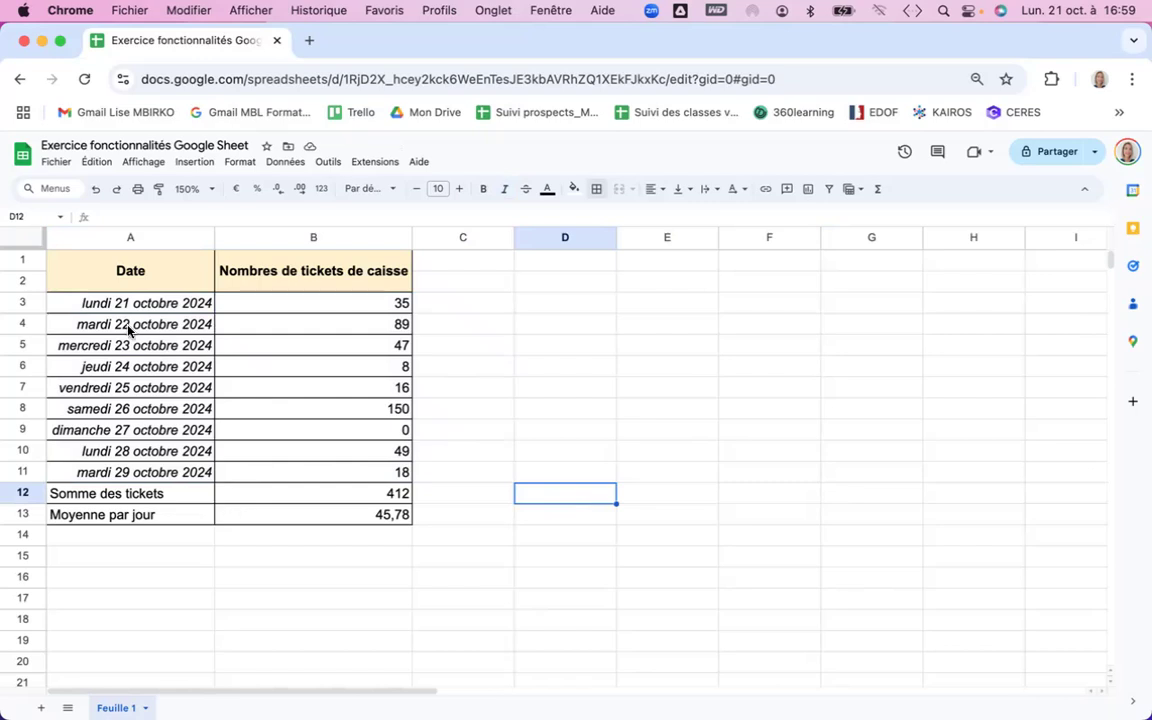
# - Unmerge the header cells A1:A2 and B1:B2
pyautogui.click(140, 272)
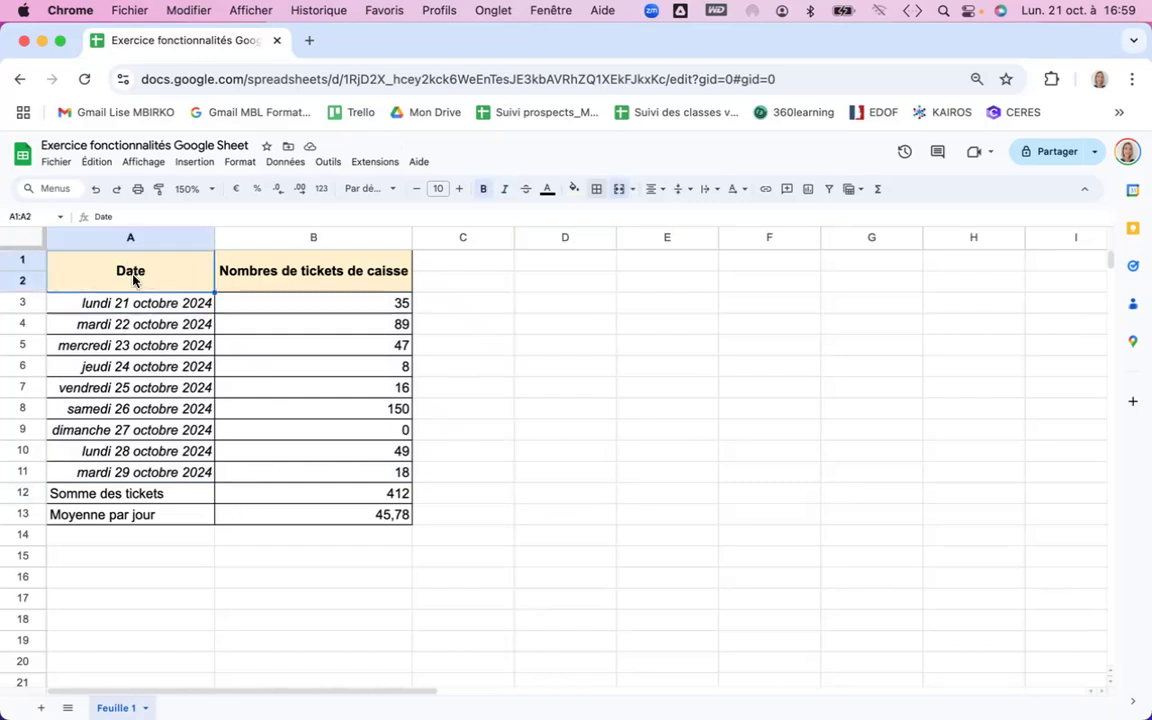
pyautogui.click(633, 193)
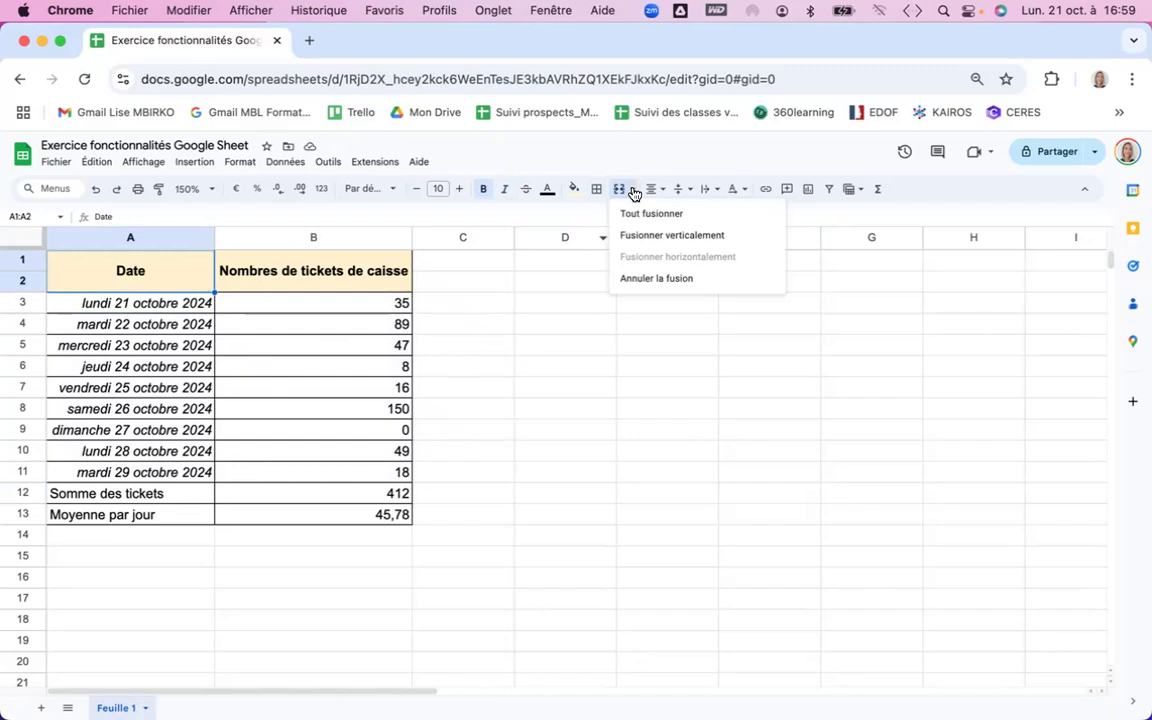
pyautogui.click(645, 280)
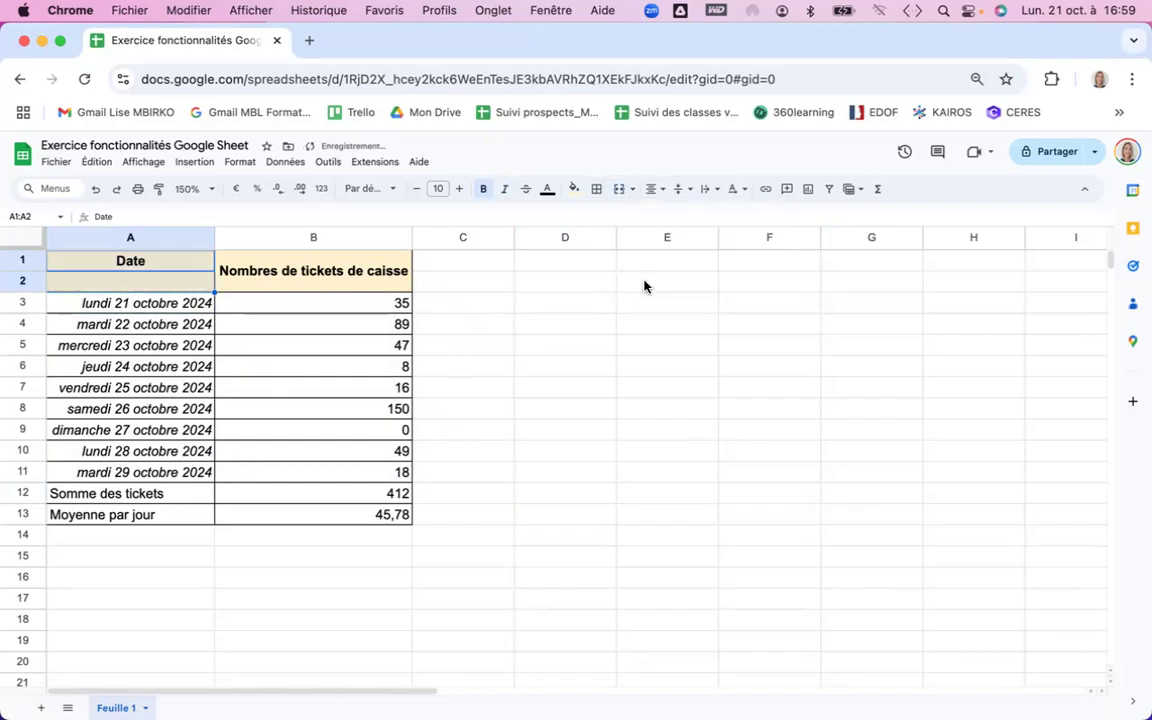
pyautogui.click(367, 277)
pyautogui.click(619, 188)
pyautogui.click(565, 387)
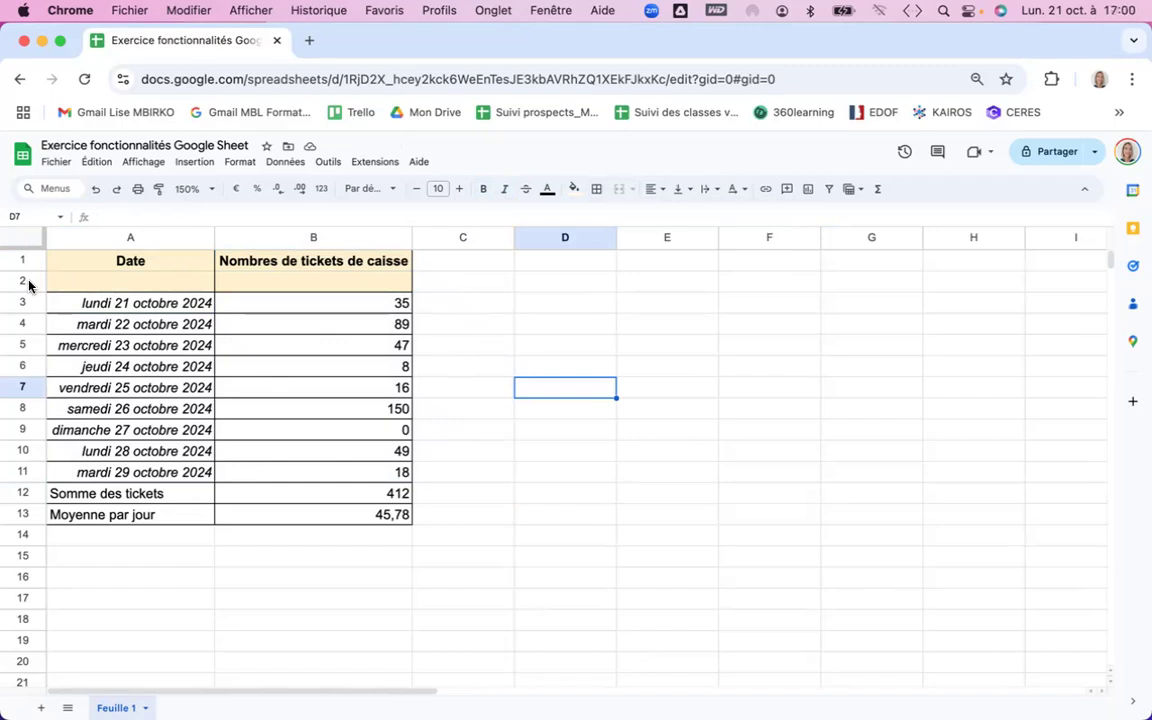
# - Delete the empty row 2 beneath the table headers
pyautogui.rightClick(29, 286)
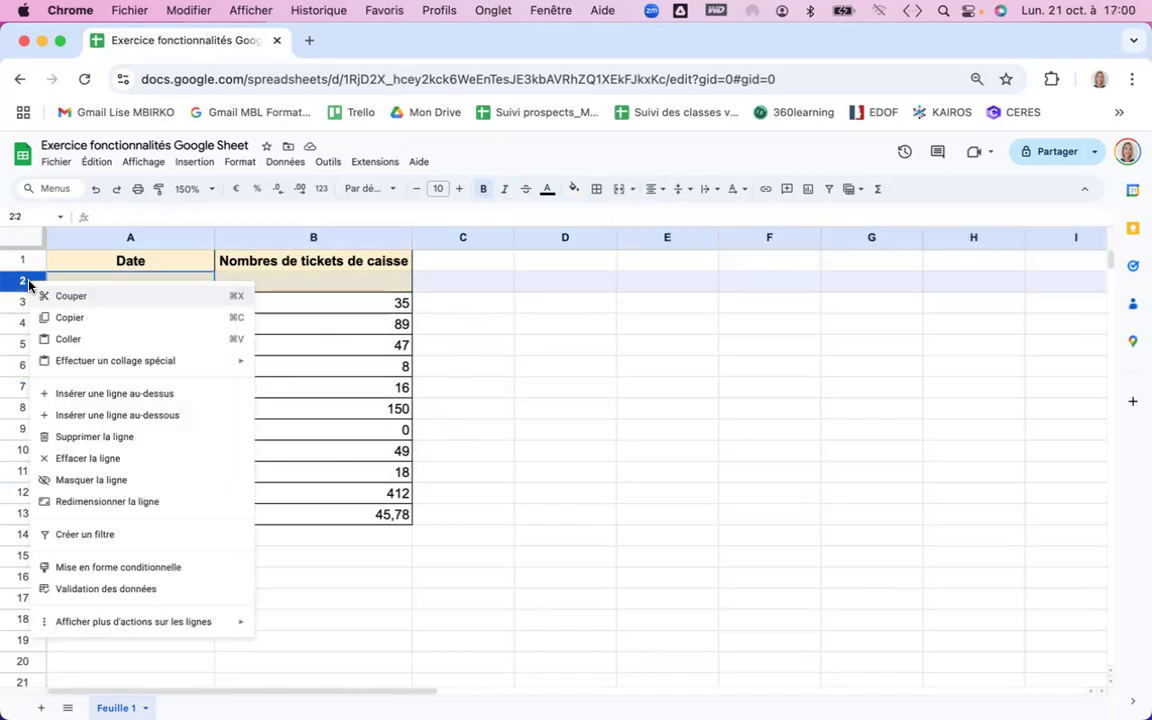
pyautogui.click(157, 442)
pyautogui.click(632, 437)
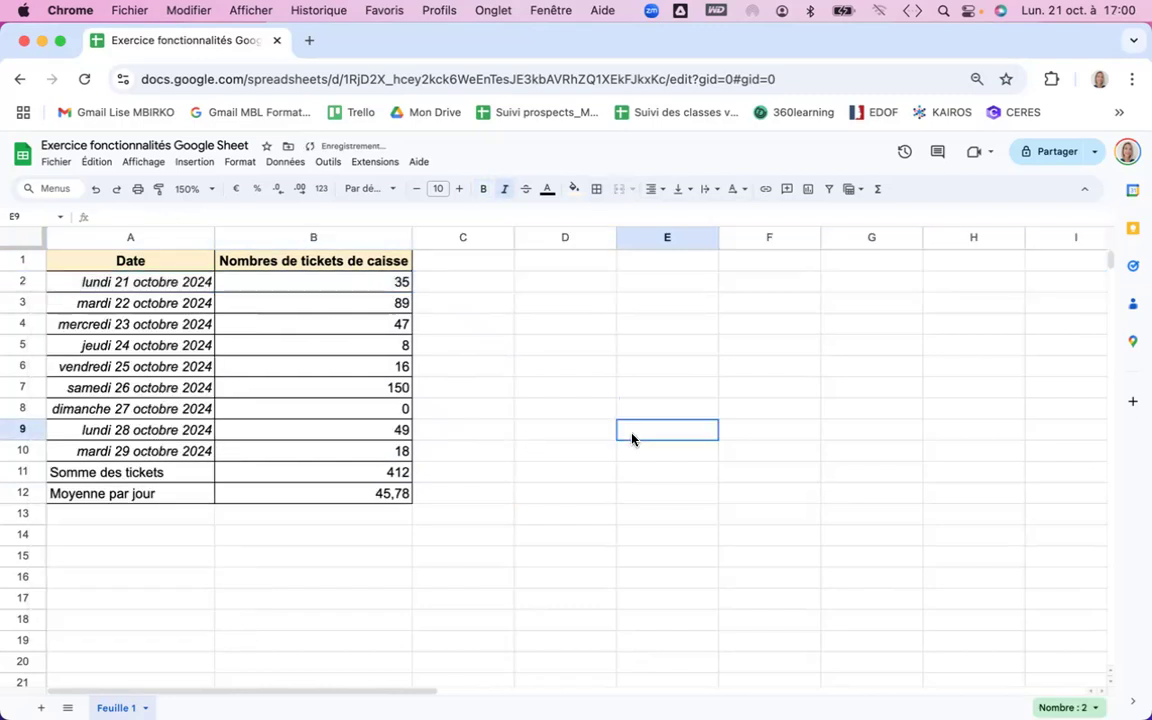